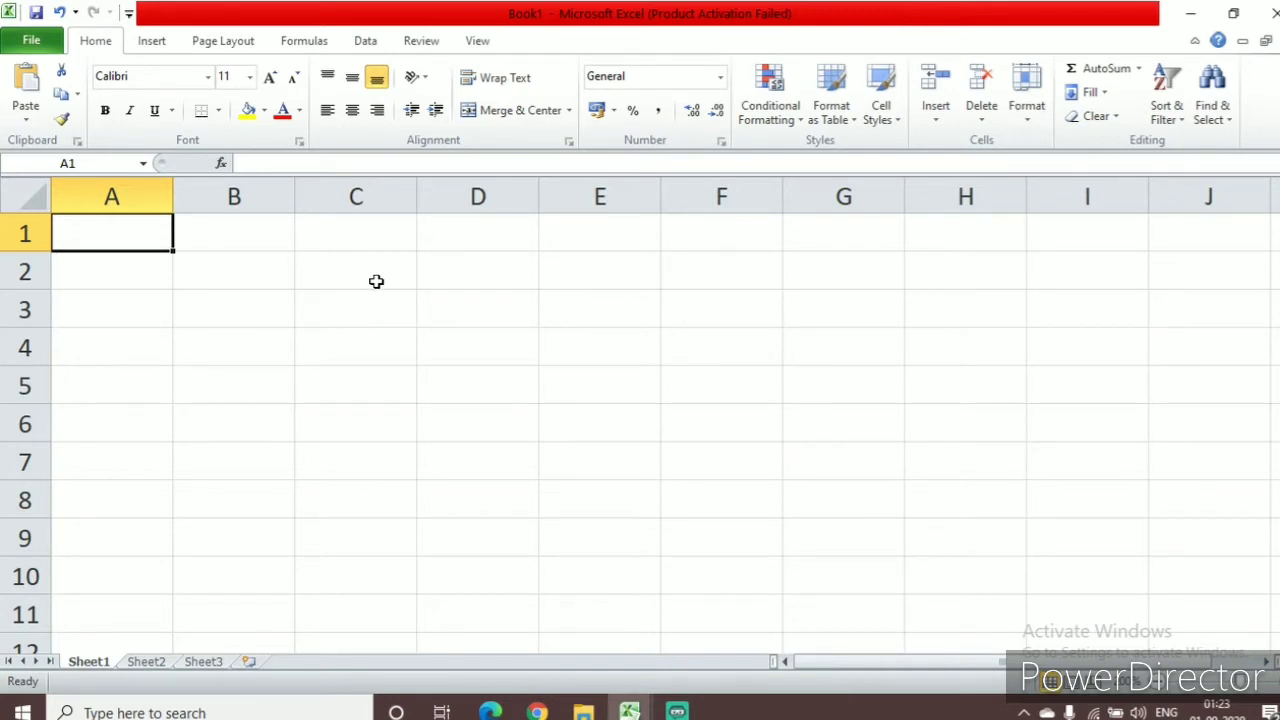
Set the font of cell A1 to Arial and enlarge it to size 14
click(208, 80)
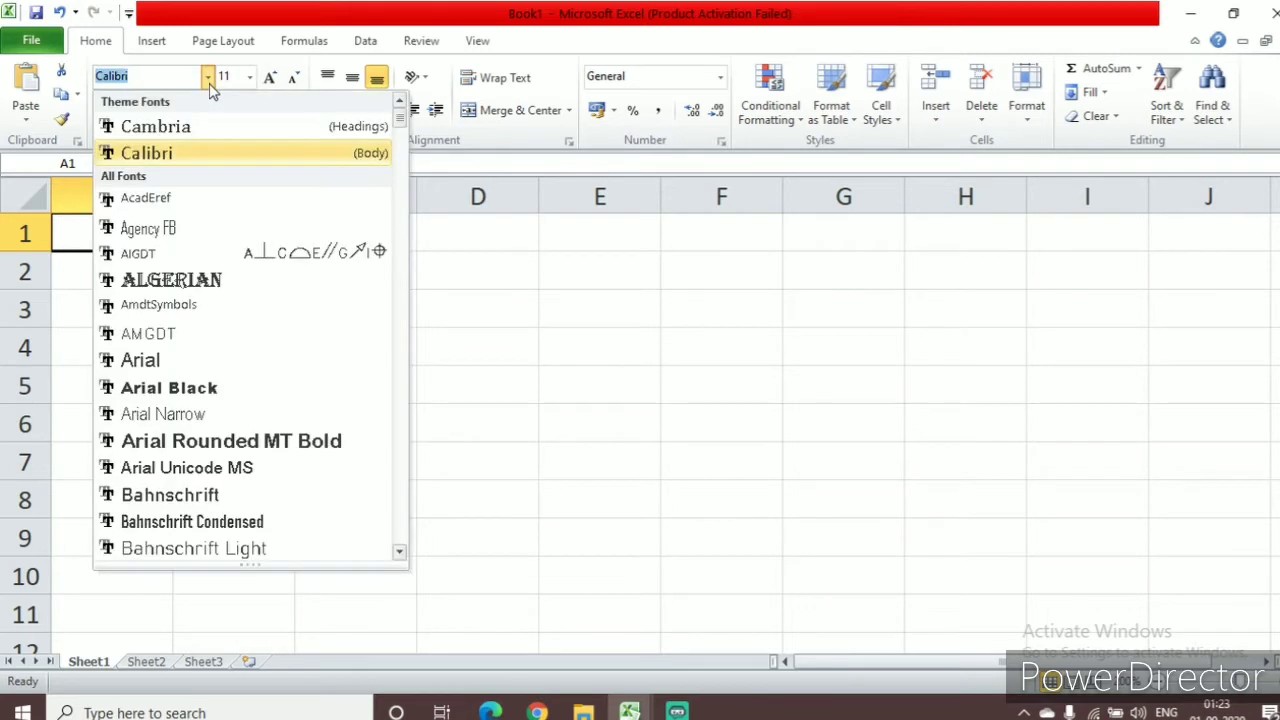
click(183, 366)
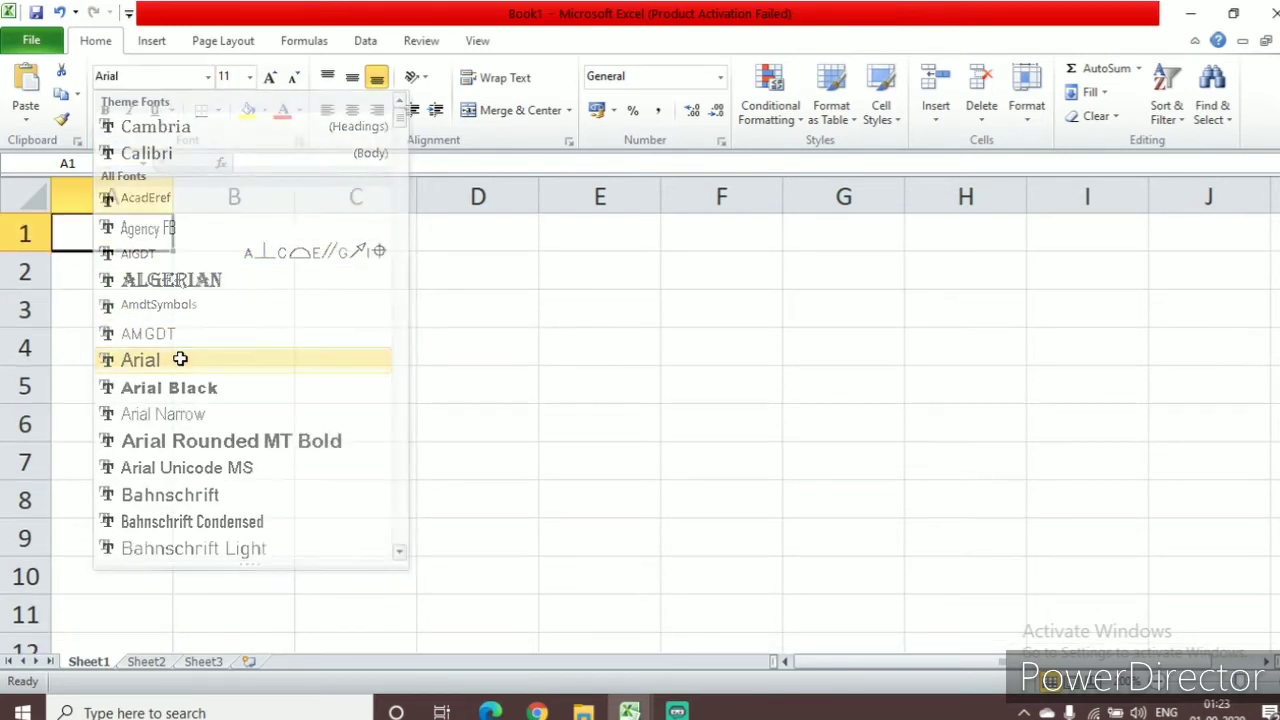
click(270, 82)
click(270, 82)
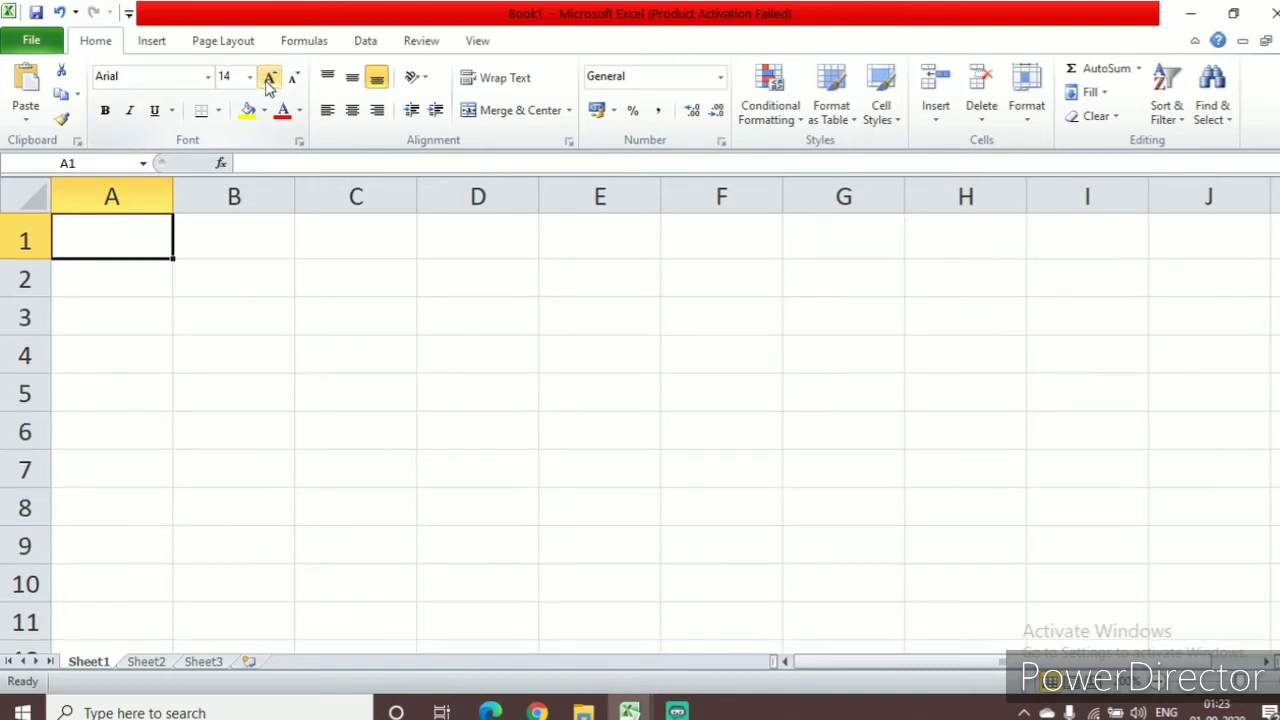
click(257, 279)
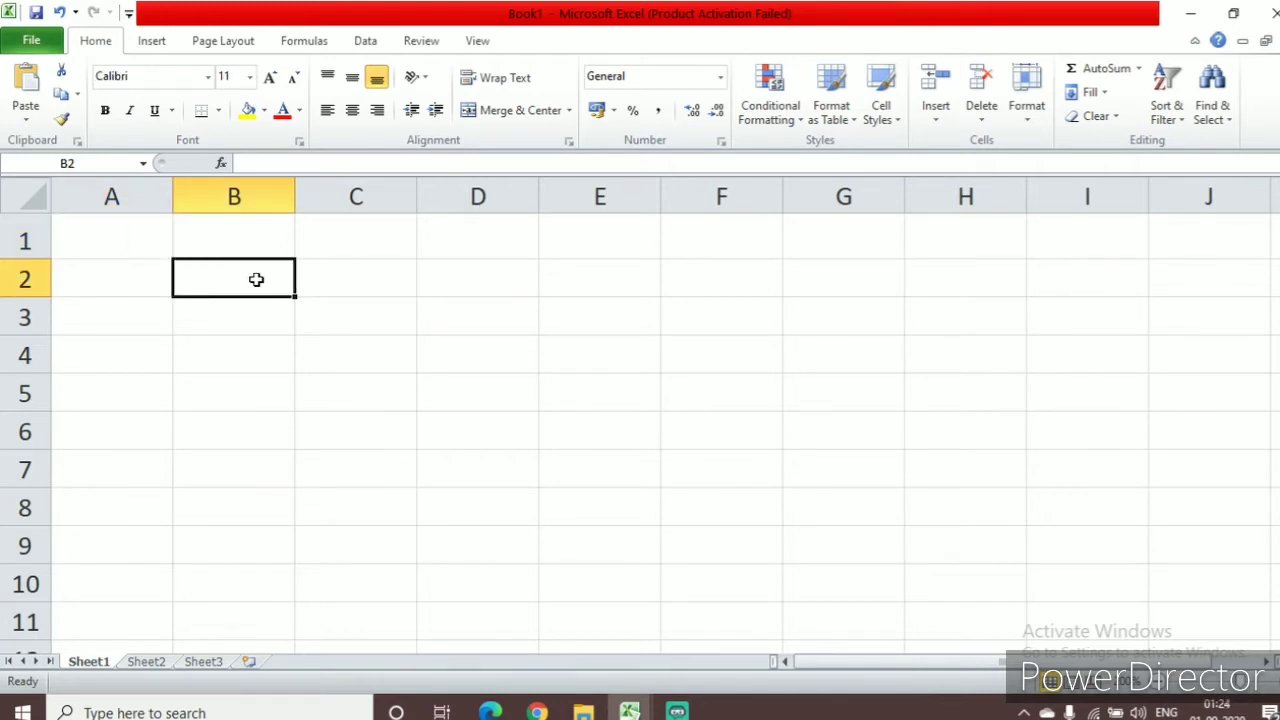
drag(157, 240, 949, 600)
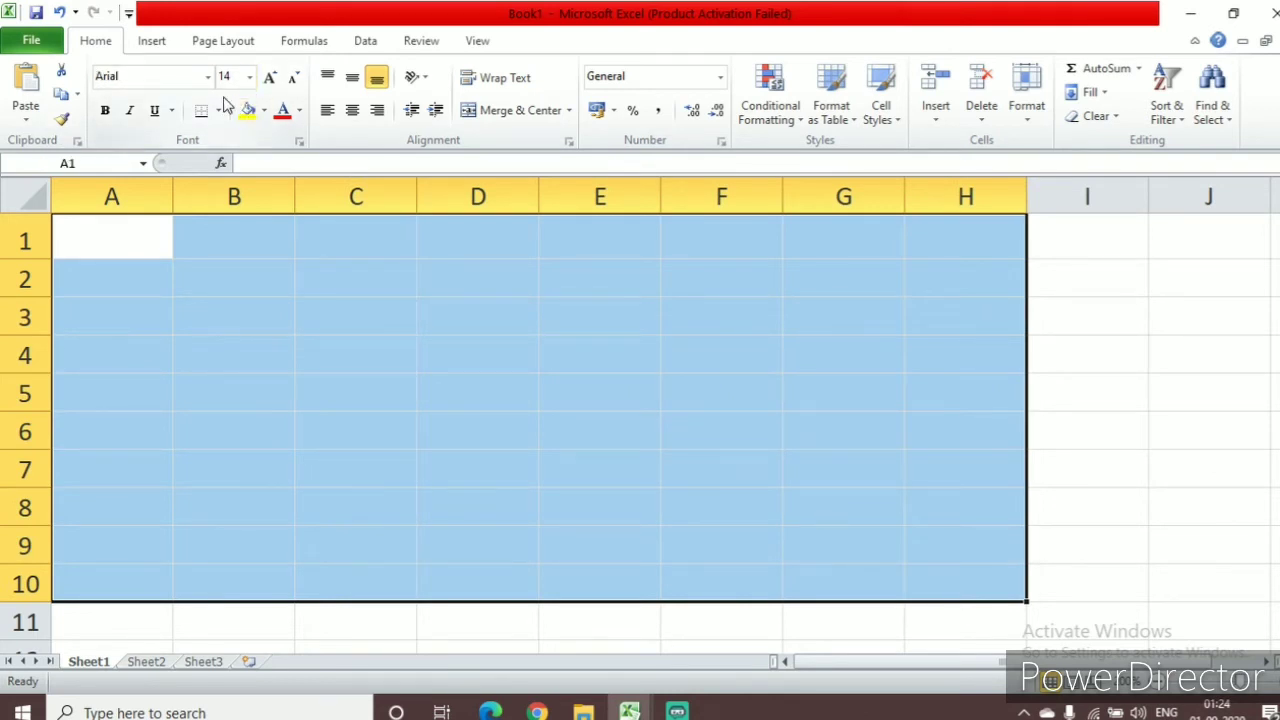
click(358, 292)
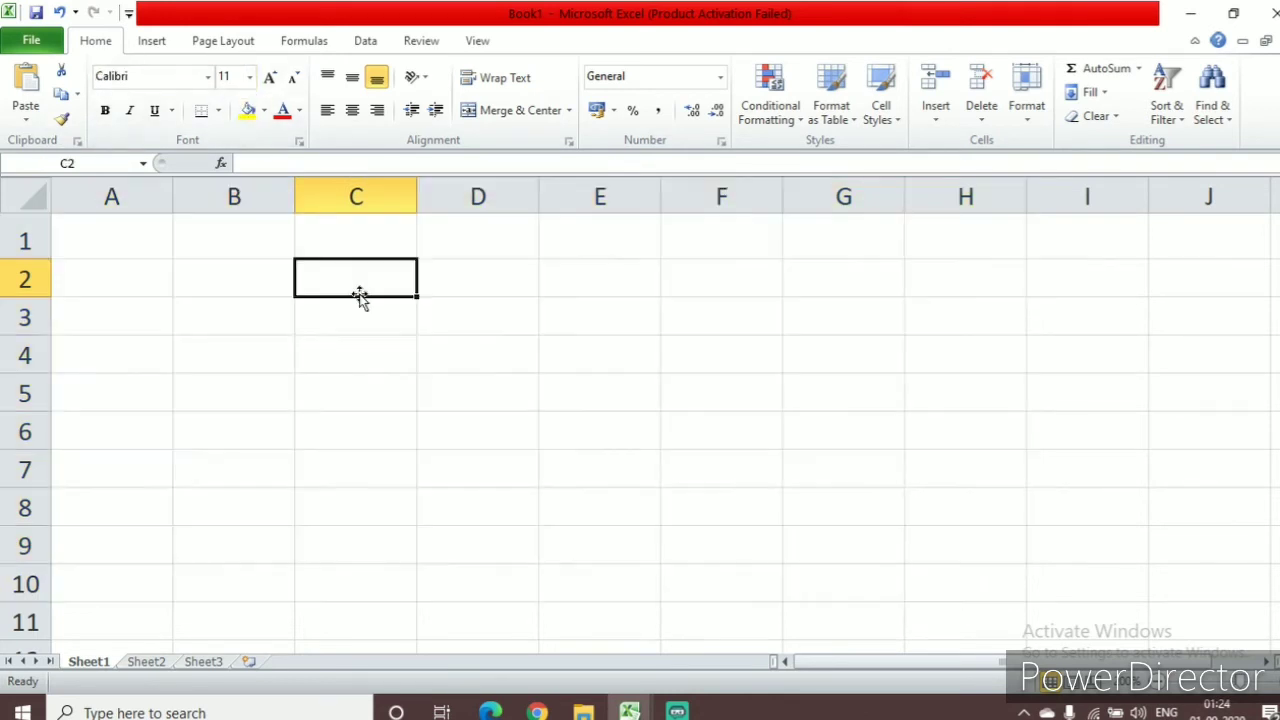
click(172, 273)
Format the cell range A1:H11 with the Arial font at size 16
drag(134, 249, 978, 622)
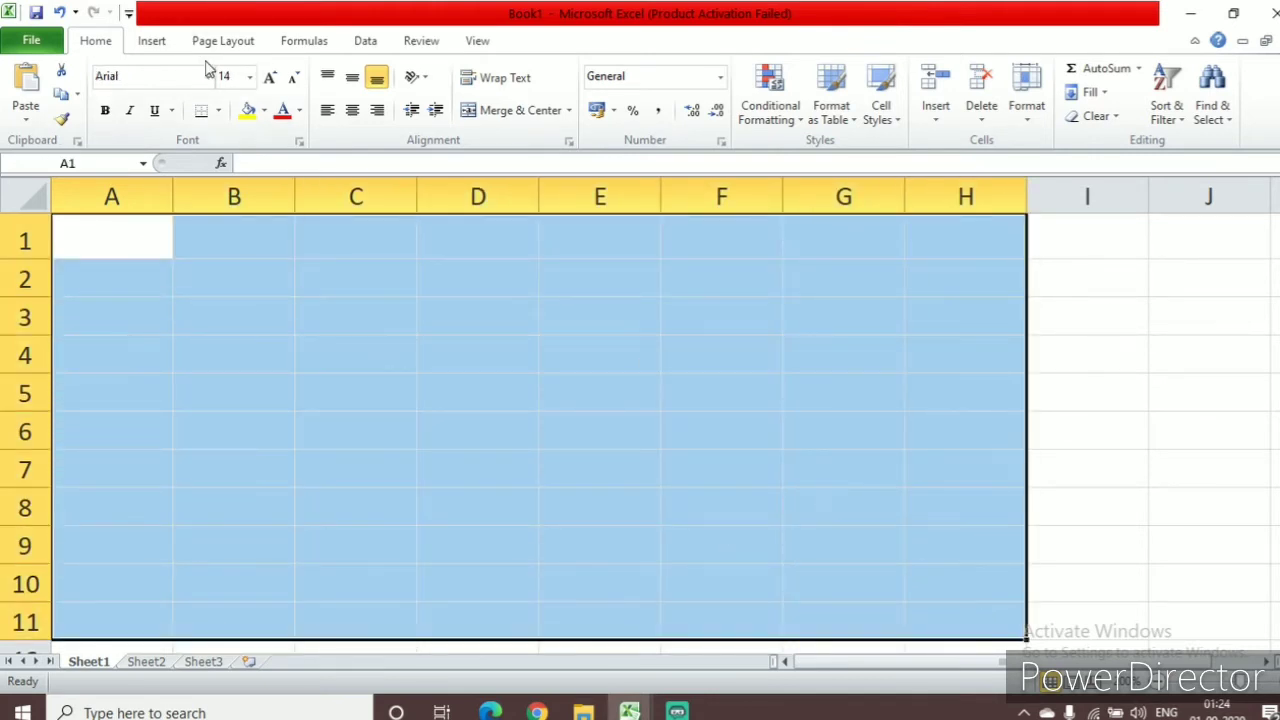
click(207, 76)
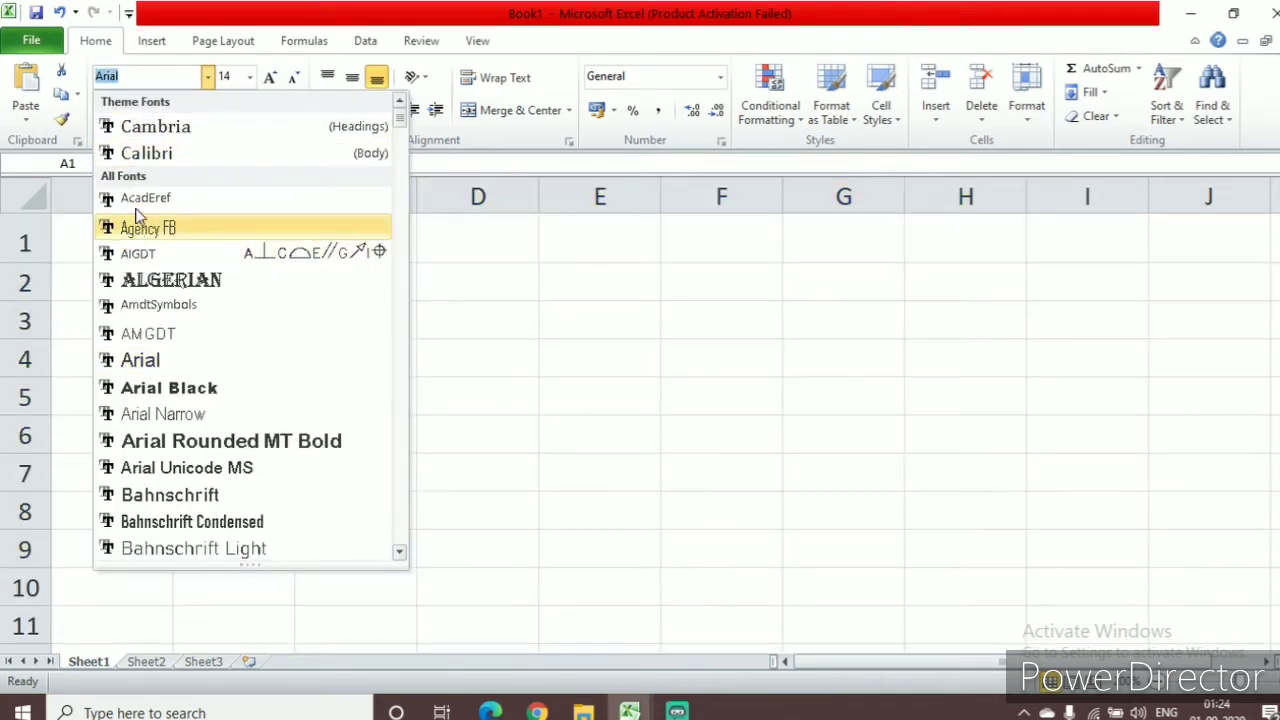
click(140, 361)
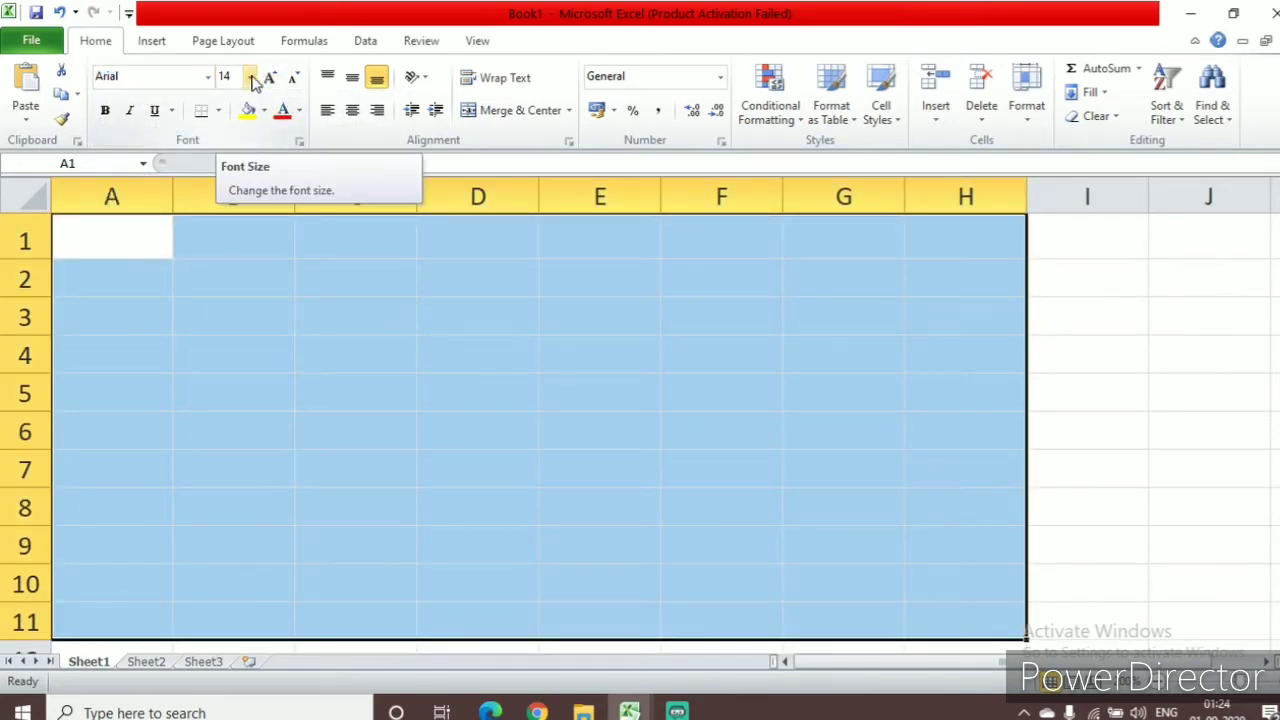
click(251, 78)
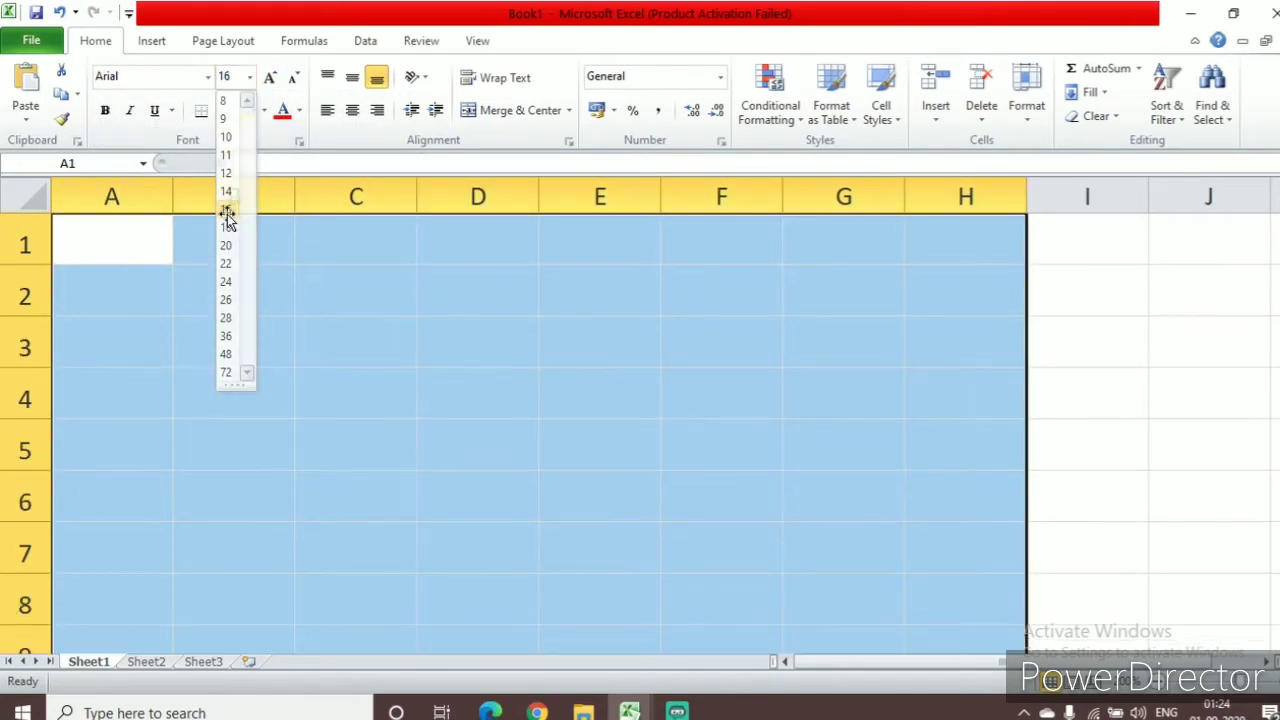
click(227, 220)
click(236, 286)
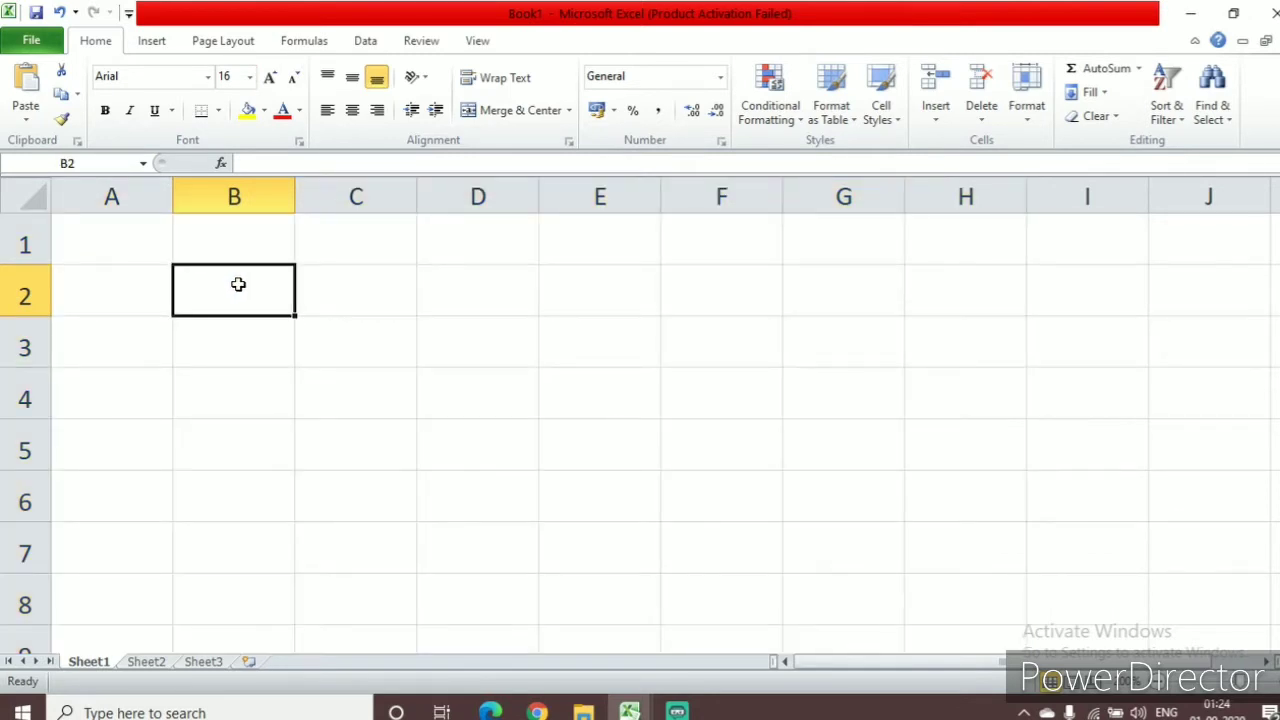
Centre the contents of the cell range B2:G6 horizontally
drag(238, 284, 779, 485)
click(352, 110)
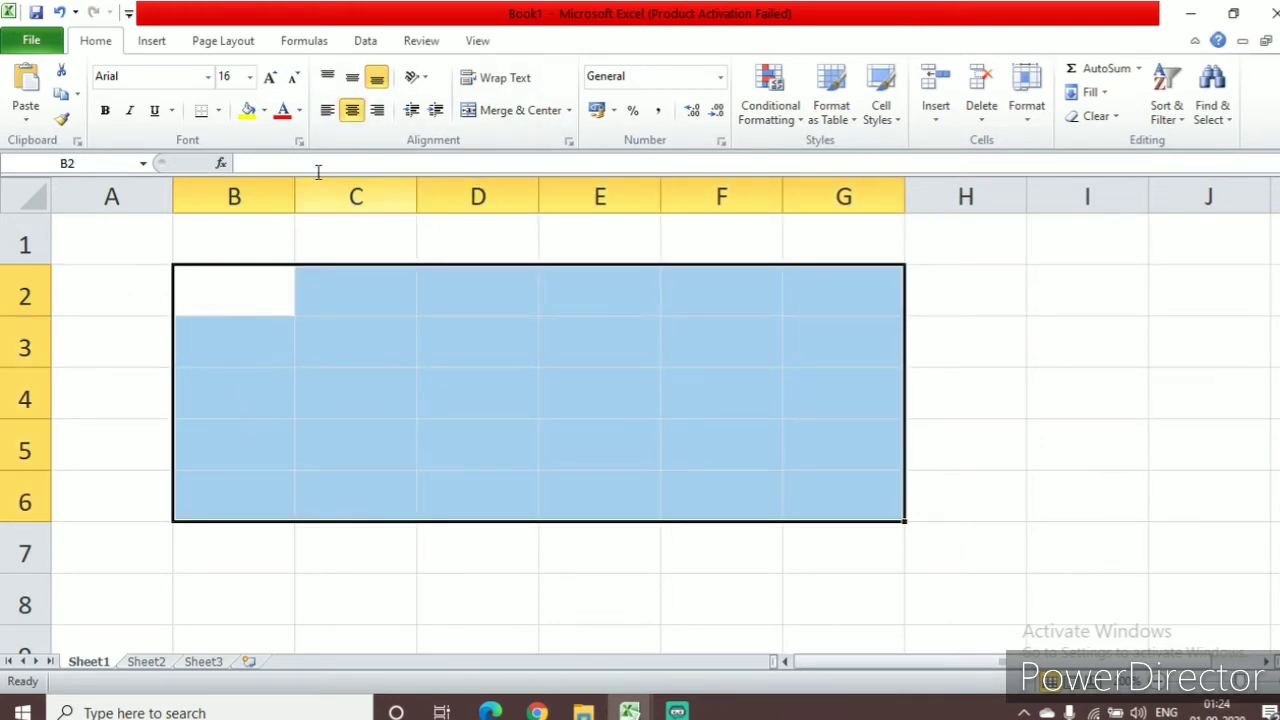
Enter 1 in B2 and 2 in C2, and extend the number series across row 2 to I2 with AutoFill
click(256, 304)
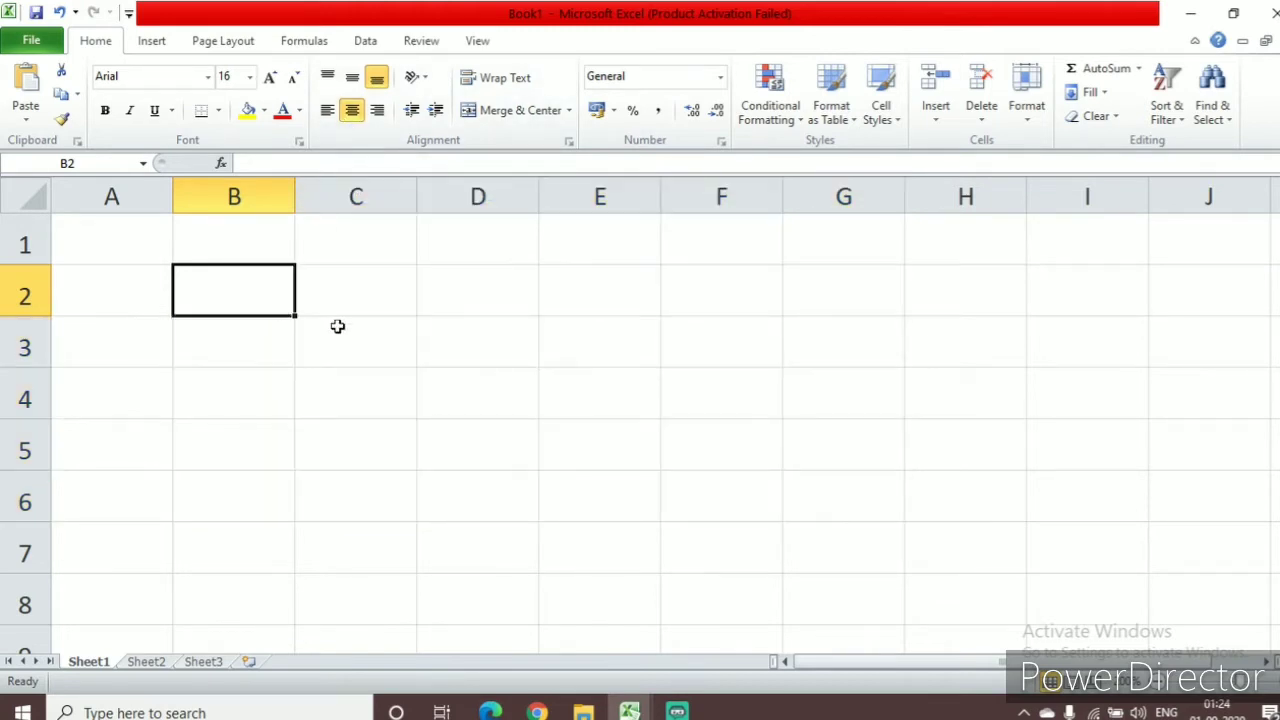
text(1)
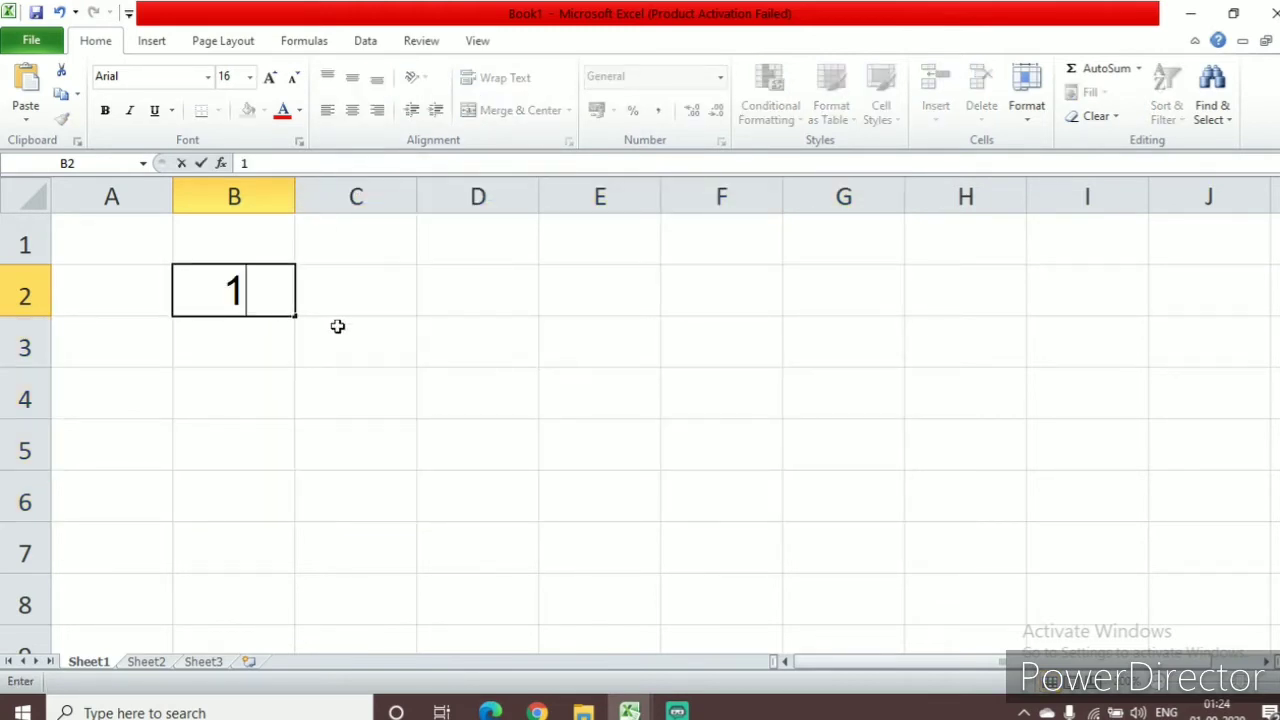
key(Tab)
text(2)
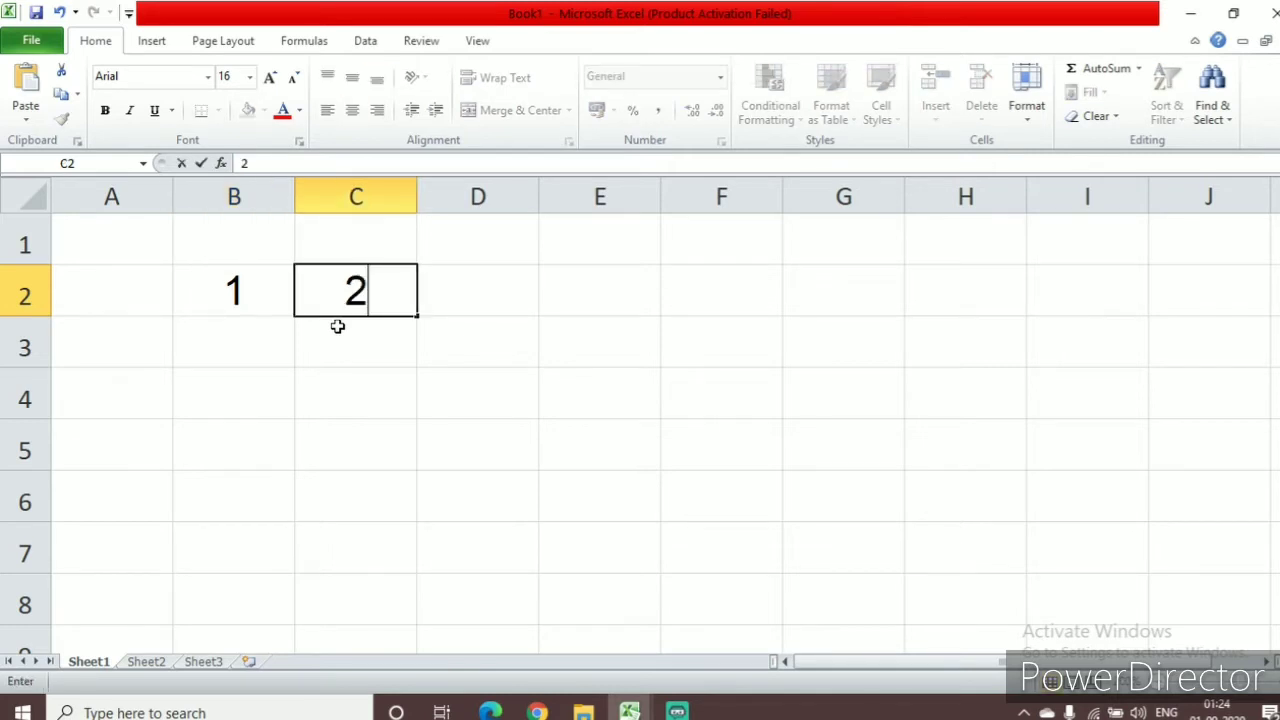
click(200, 291)
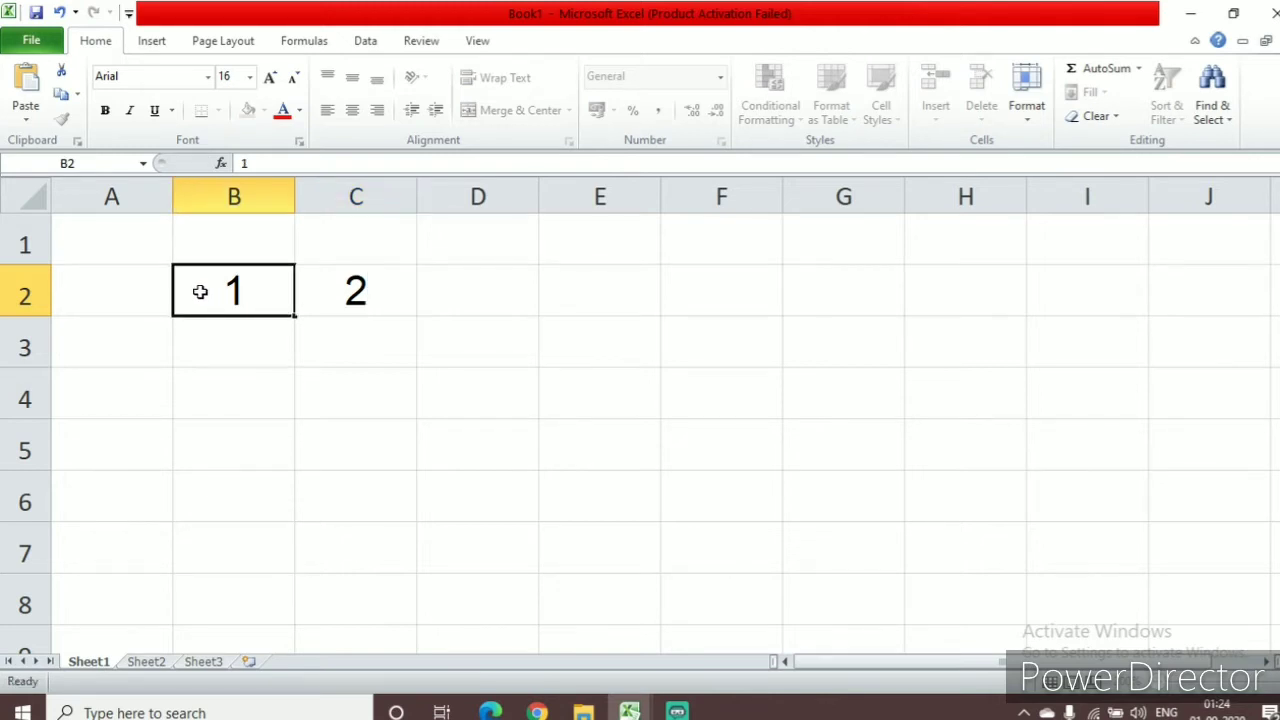
drag(200, 291, 330, 295)
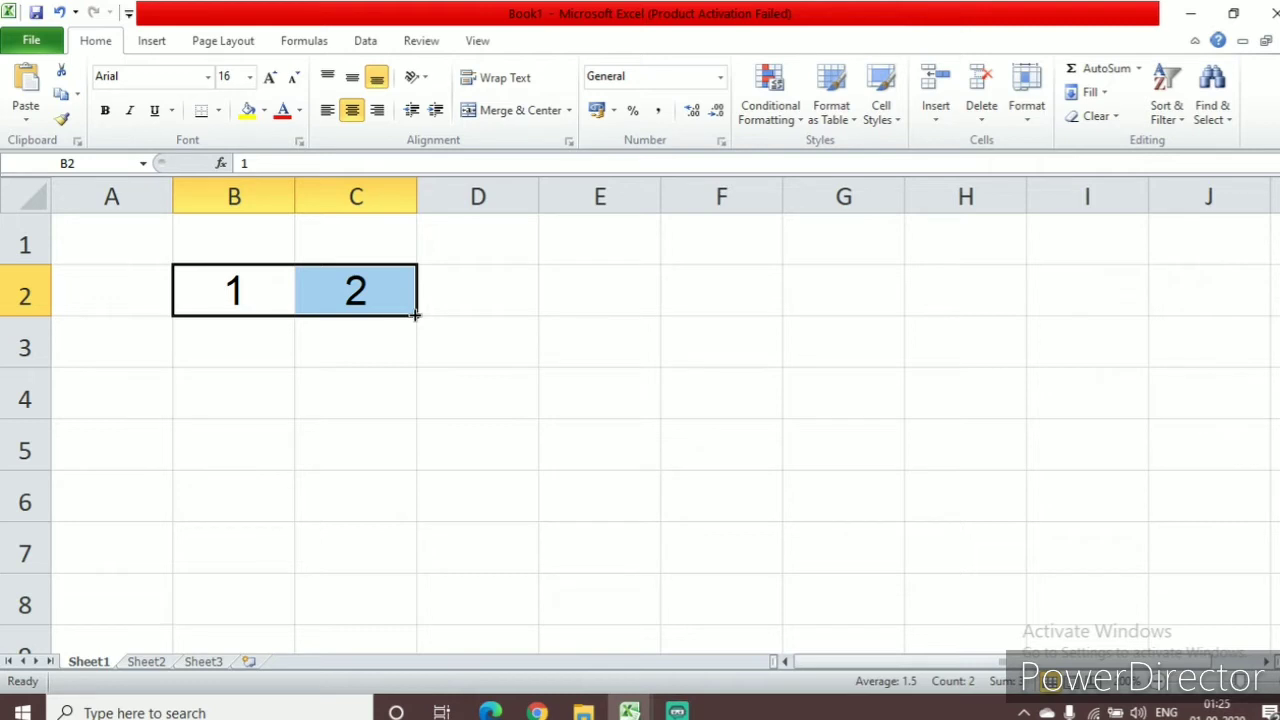
drag(415, 315, 1143, 334)
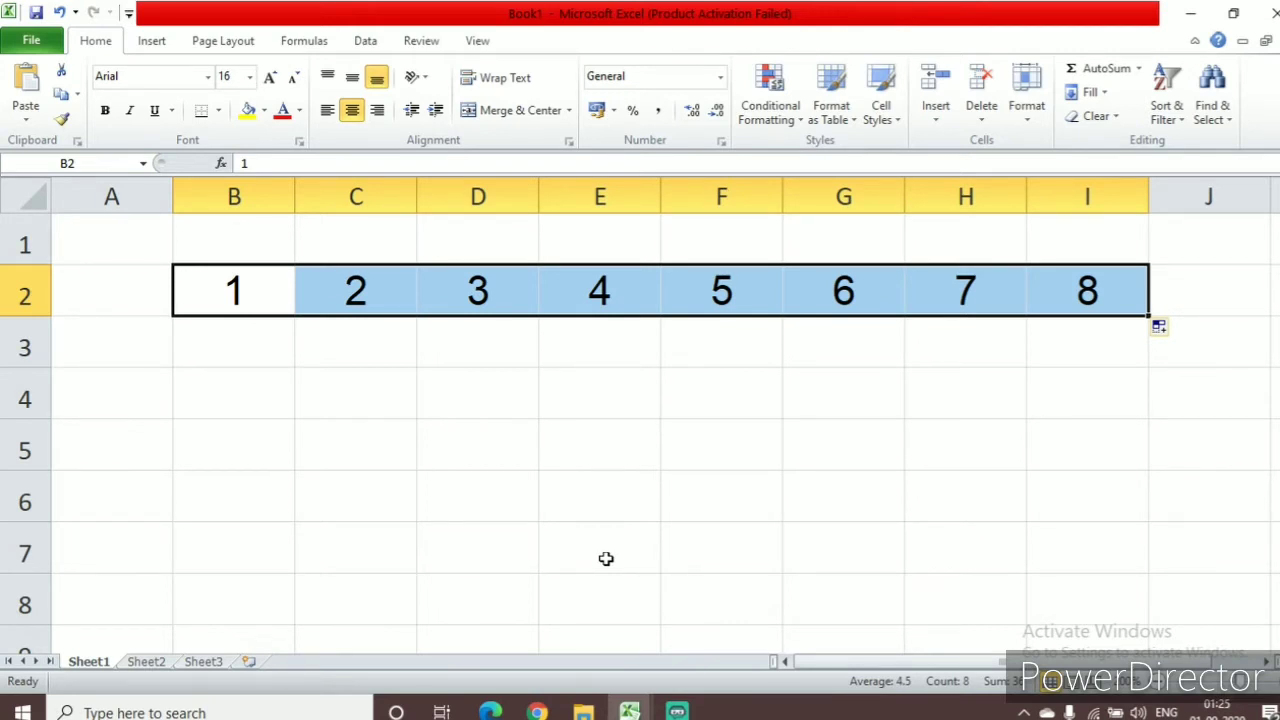
Enter 2 in B4 and 4 in C4, and extend the even-number series across row 4 to I4 with AutoFill
click(245, 386)
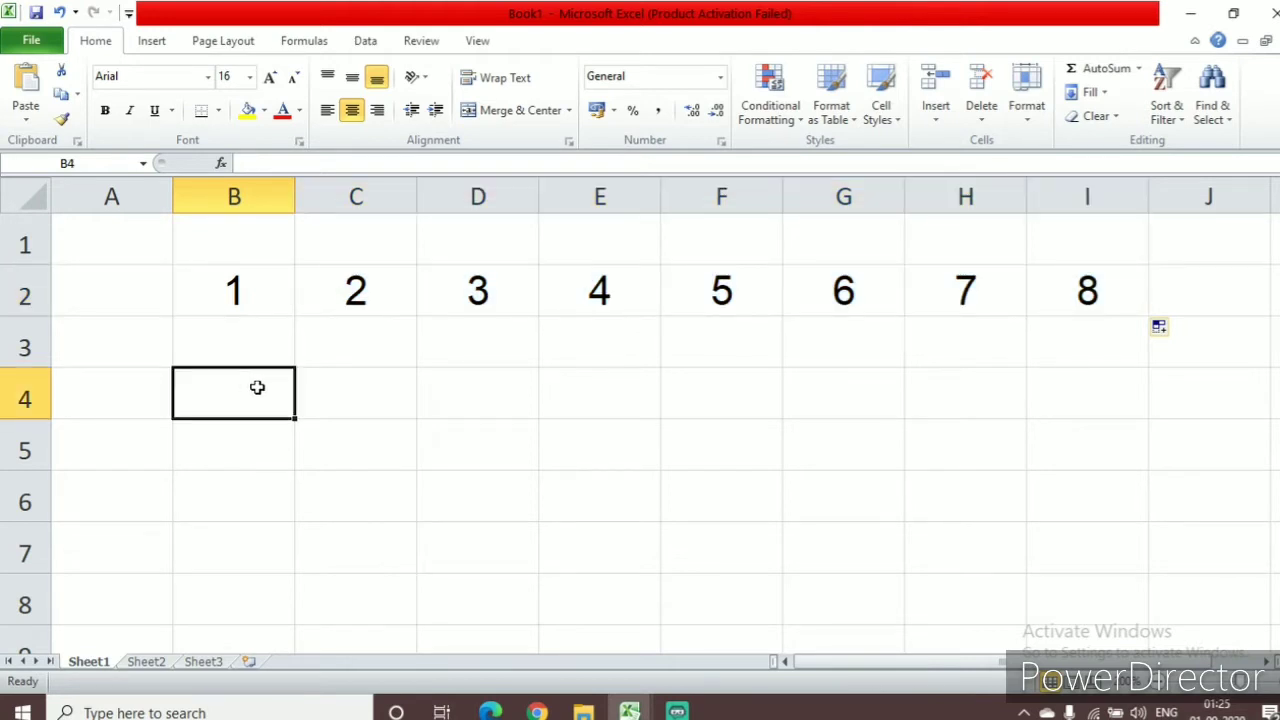
text(2)
key(Tab)
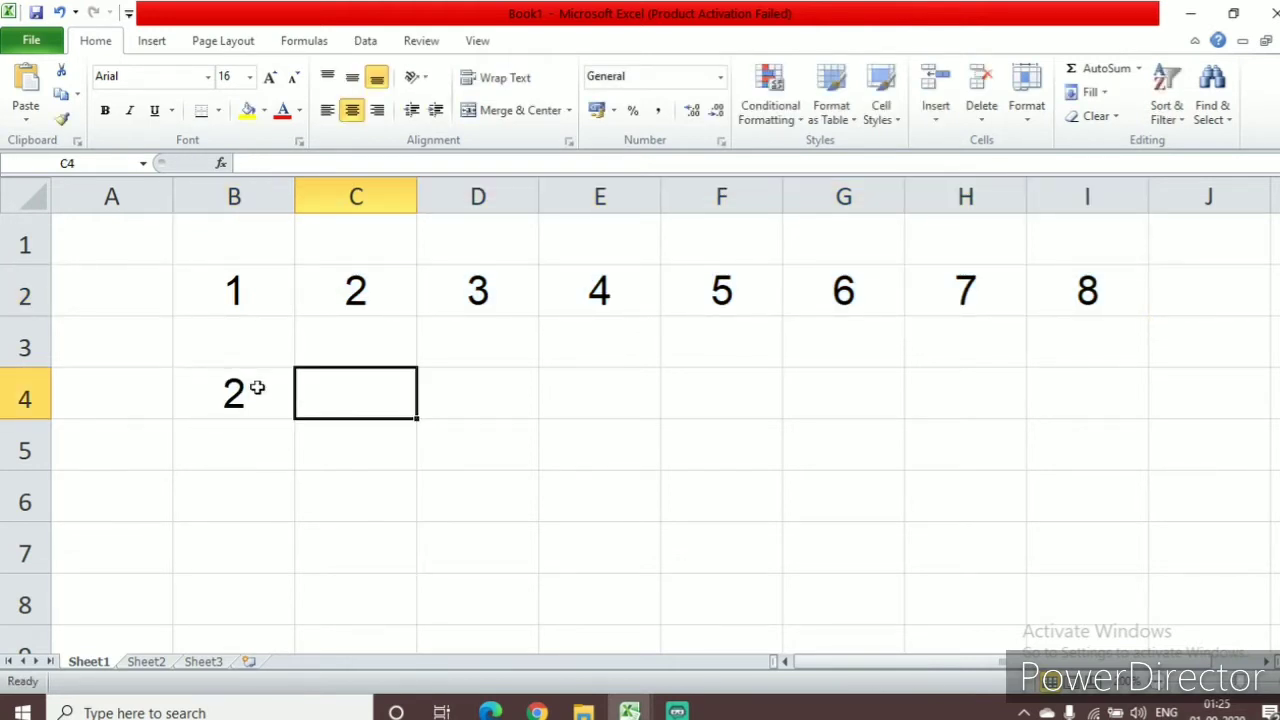
text(4)
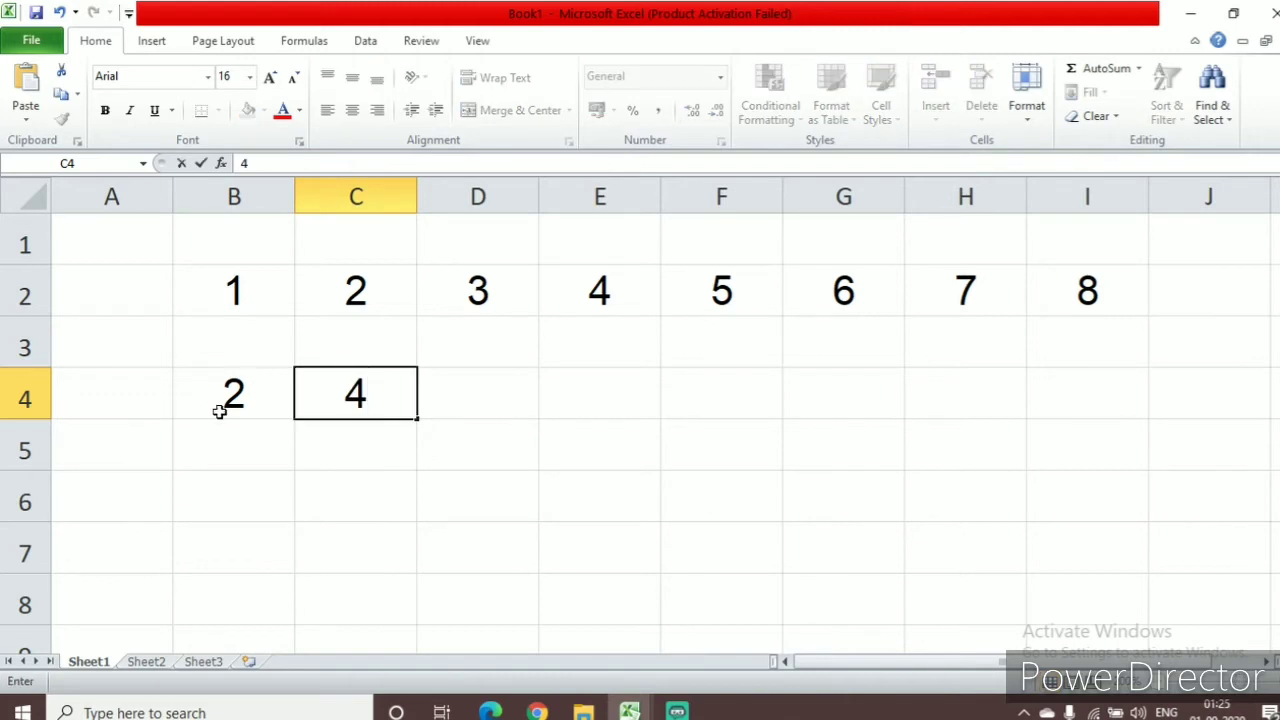
click(234, 398)
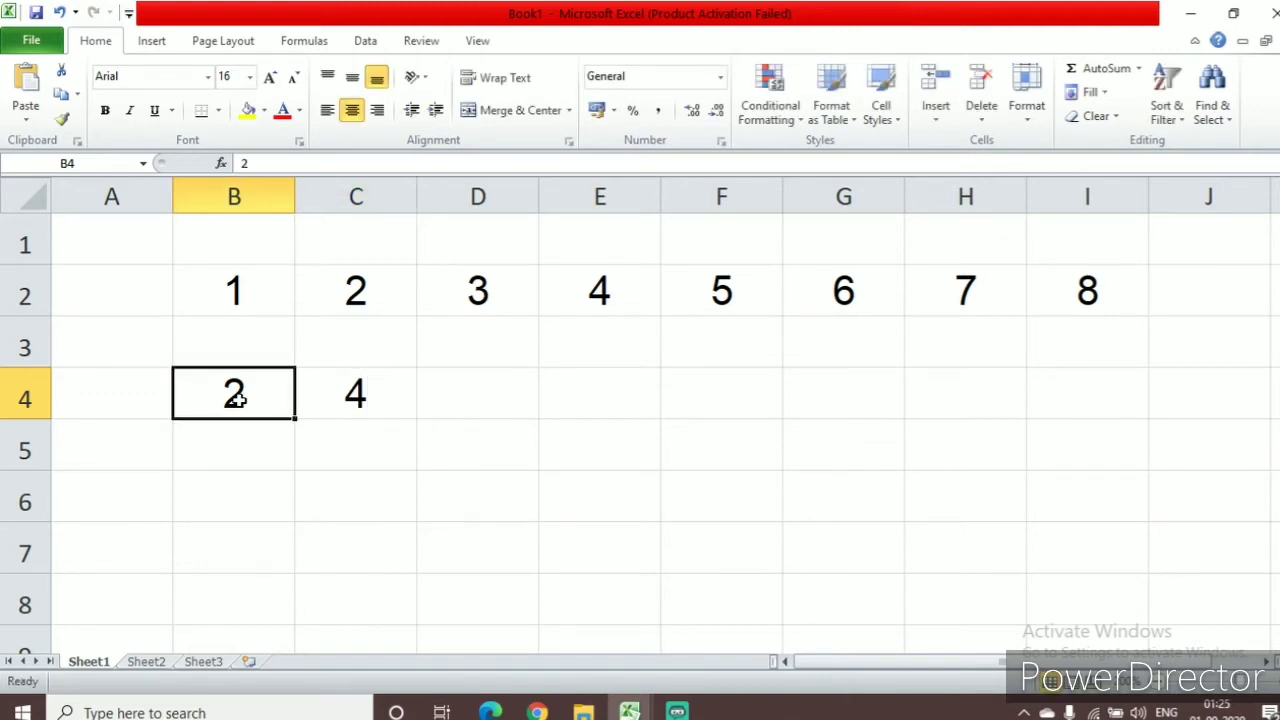
drag(234, 398, 311, 397)
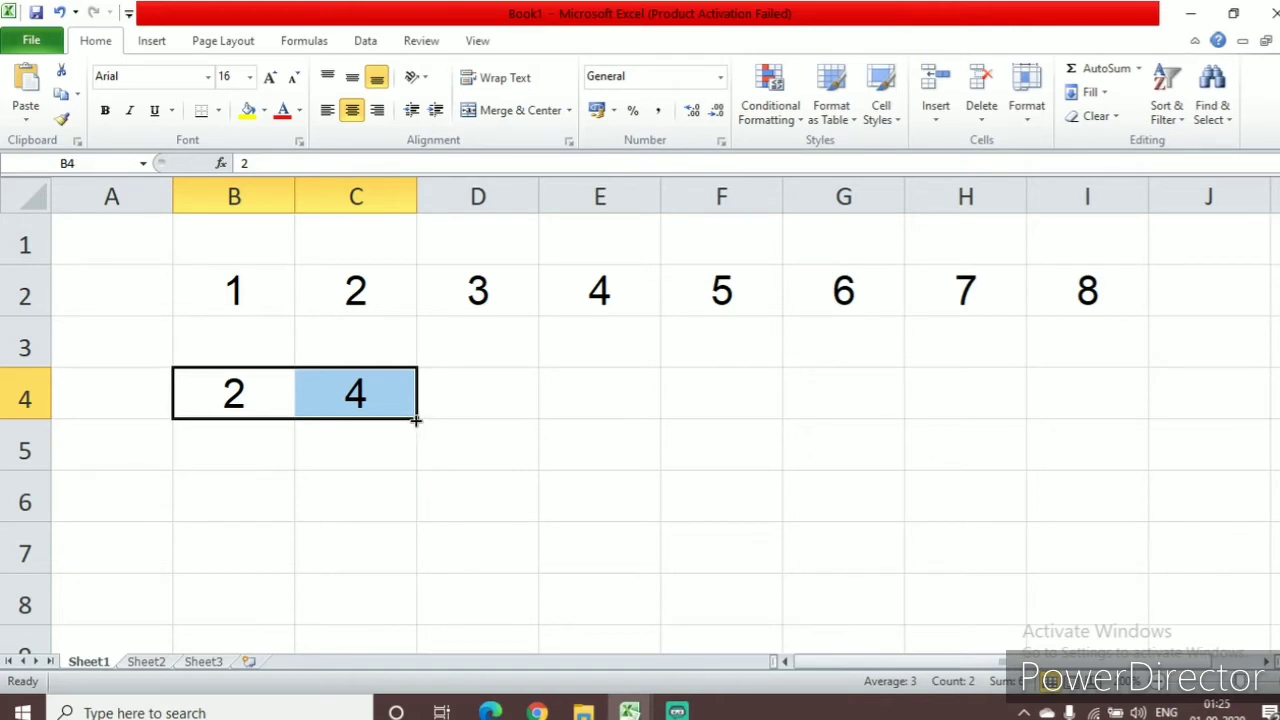
drag(416, 421, 1087, 420)
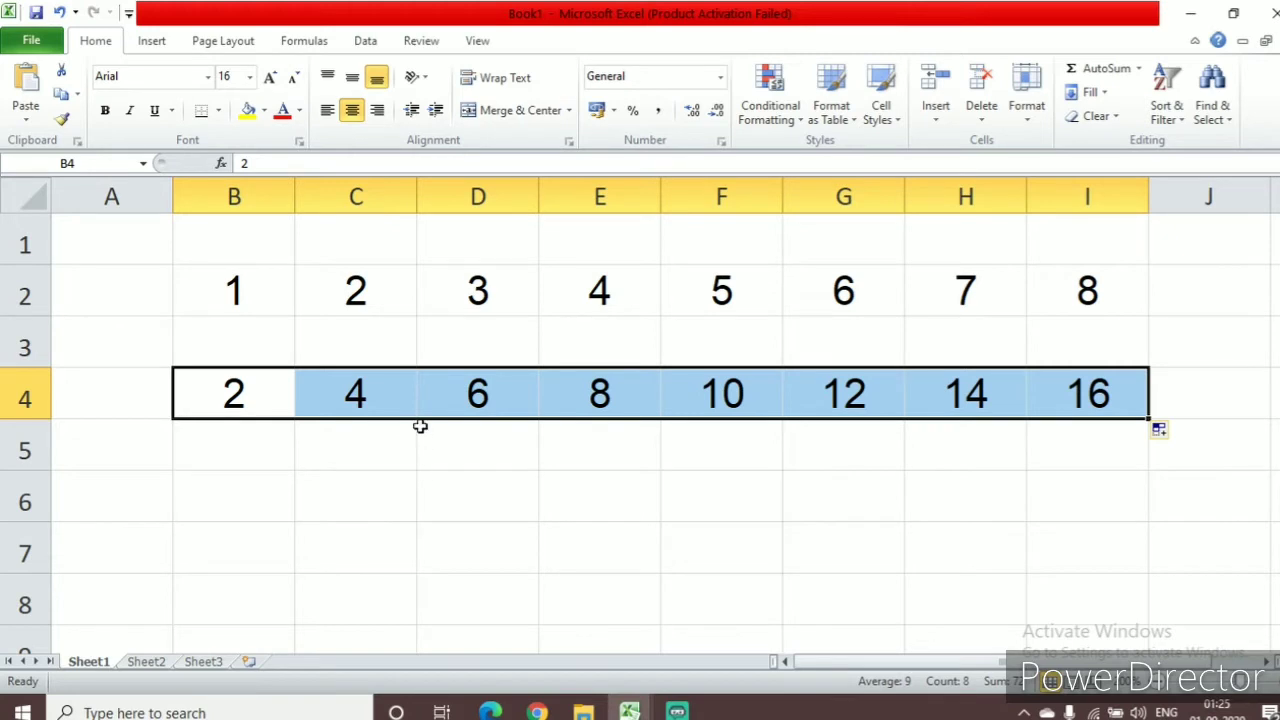
Enter Sun in B6 and Mon in C6, and extend the weekday series across row 6 to H6 with AutoFill
click(280, 498)
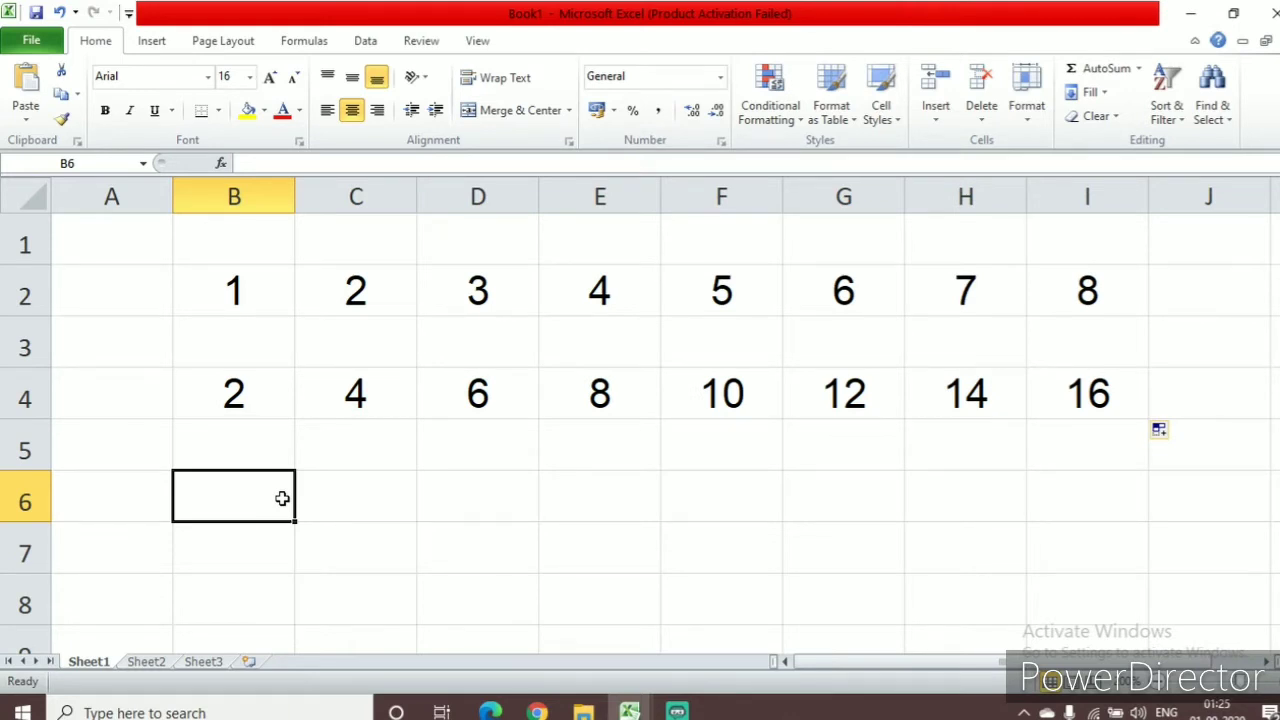
text(S)
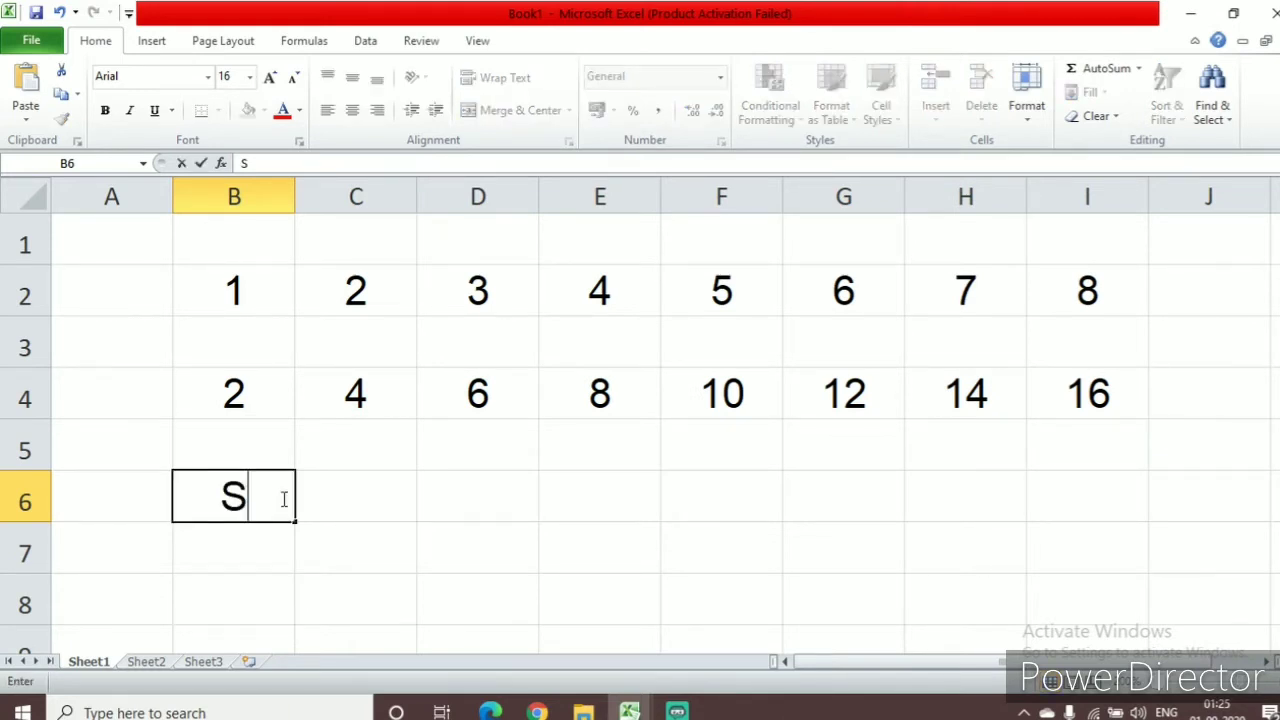
text(un)
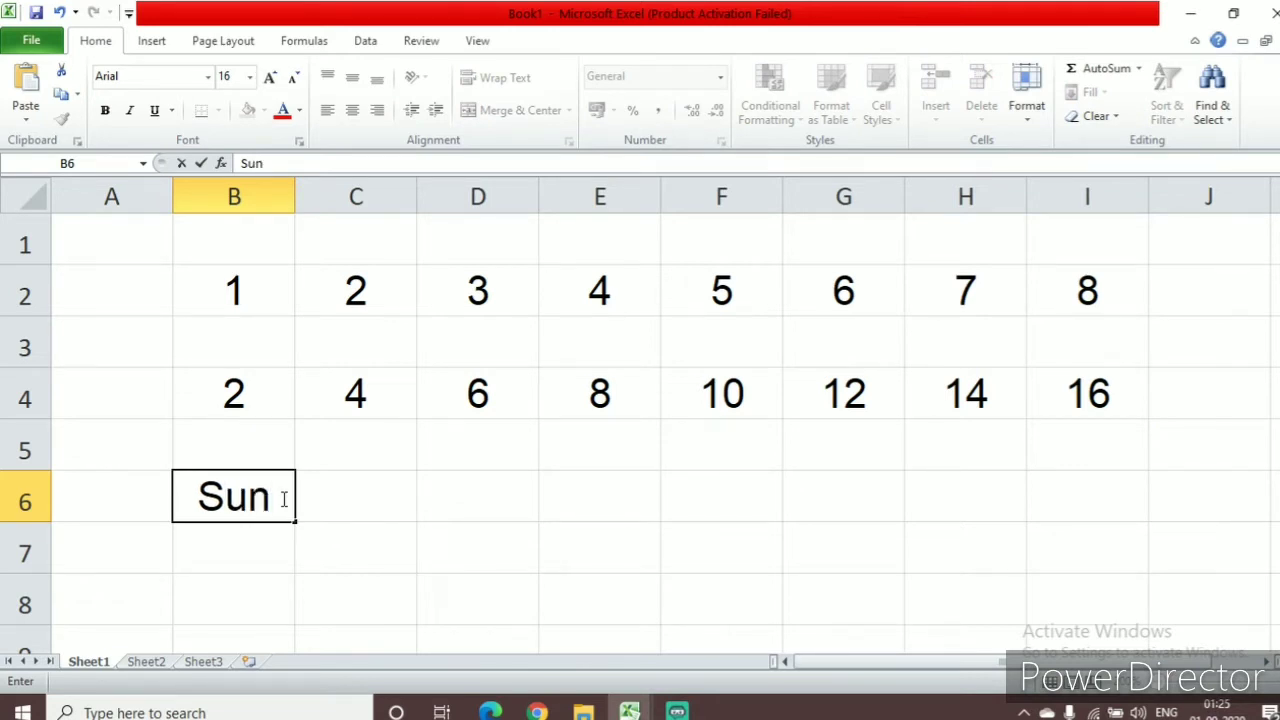
key(Tab)
text(Mon)
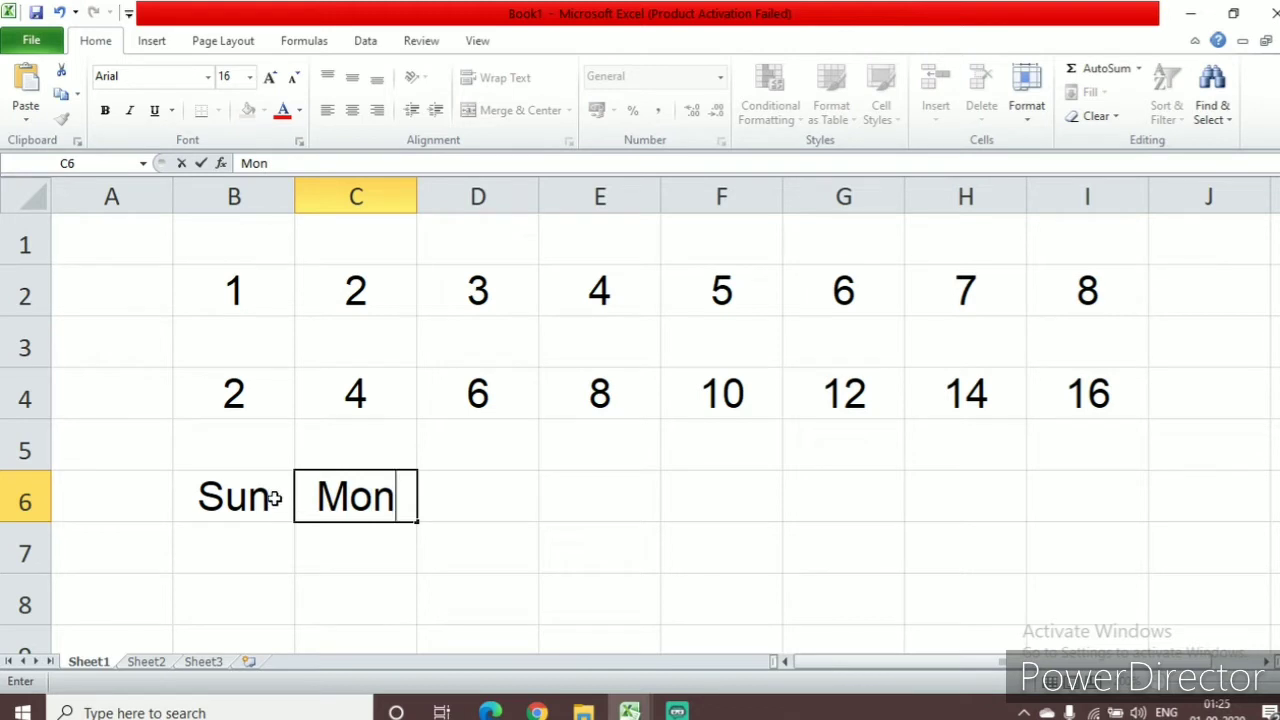
click(232, 505)
drag(232, 505, 338, 512)
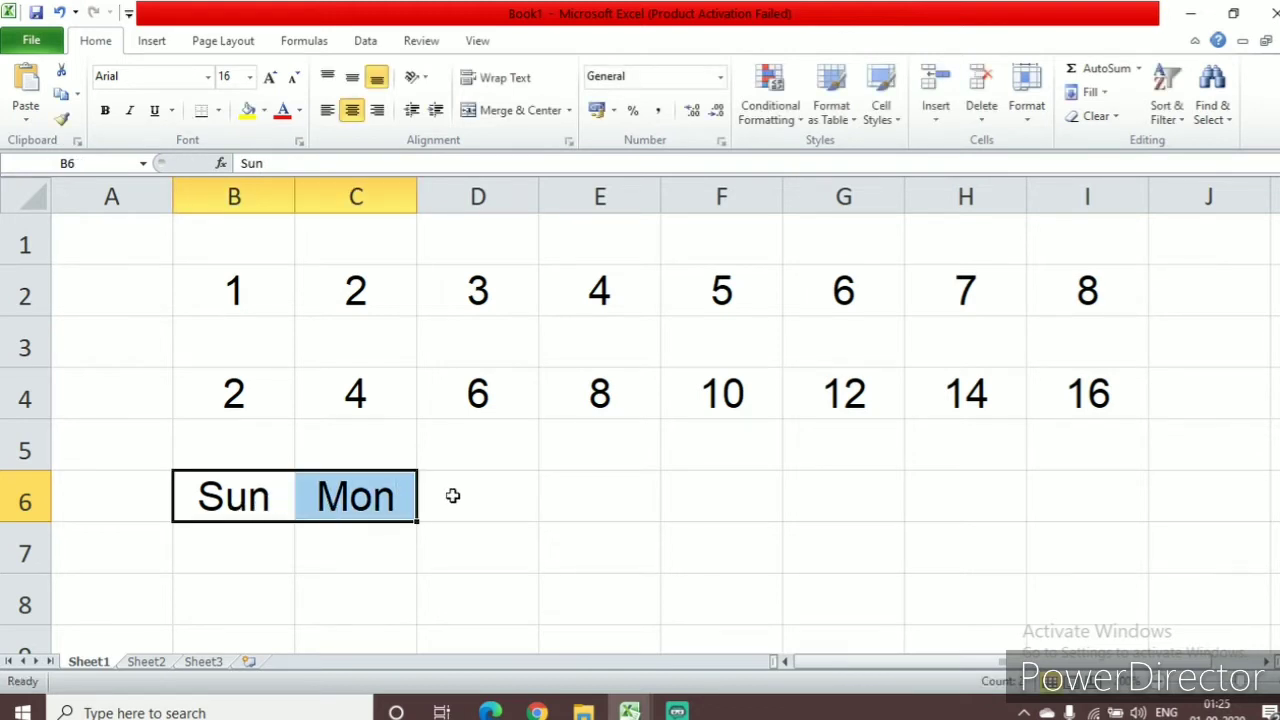
drag(418, 519, 1046, 566)
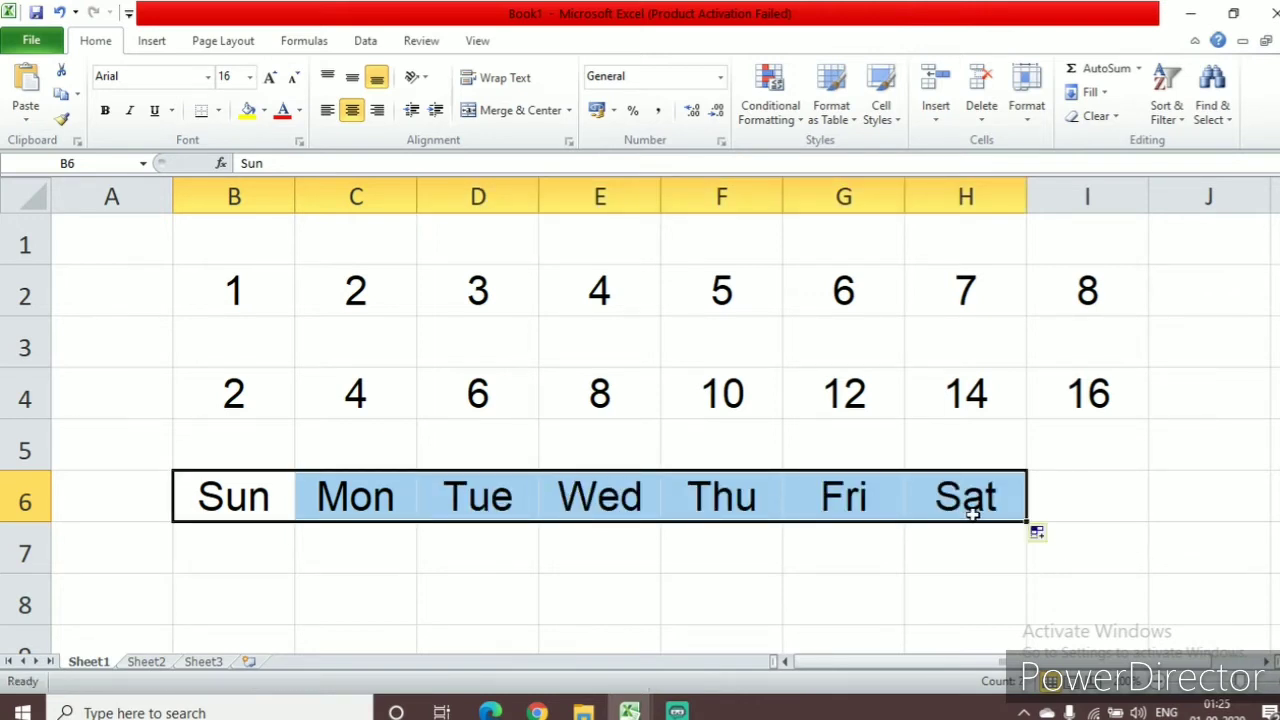
click(502, 576)
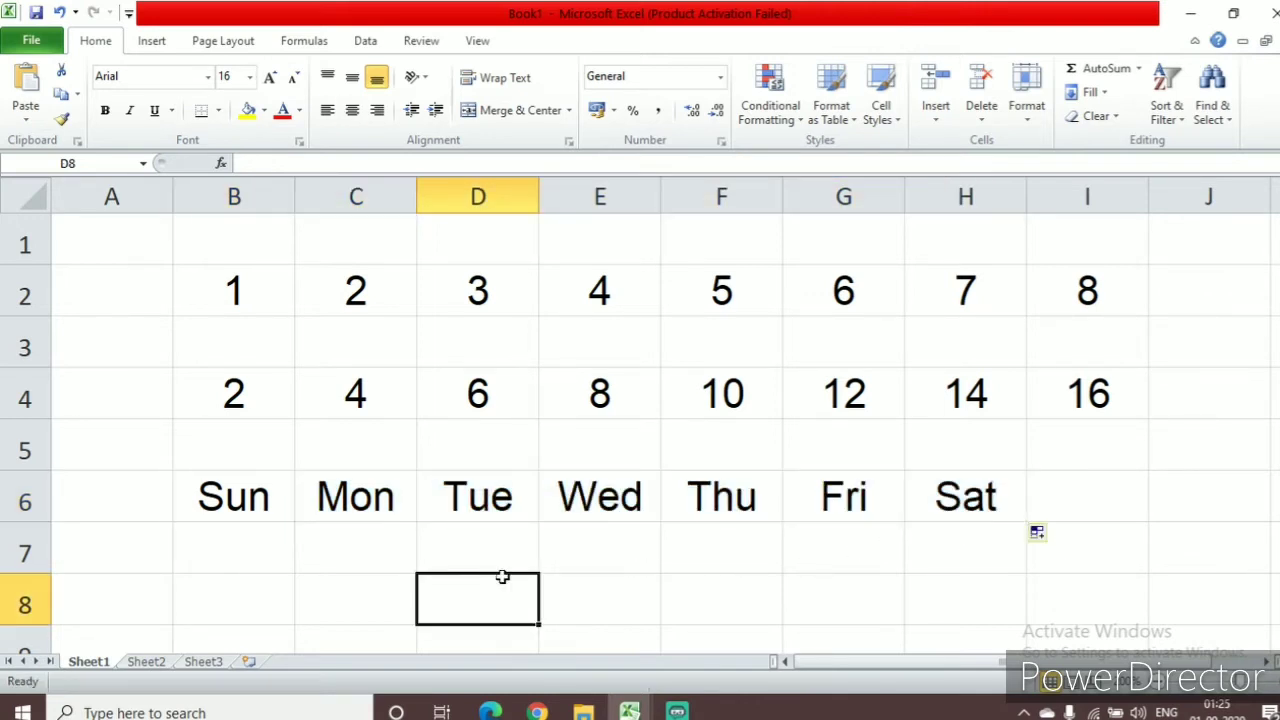
Enter Jan in B8 and Feb in C8 as the start of a month series
click(258, 590)
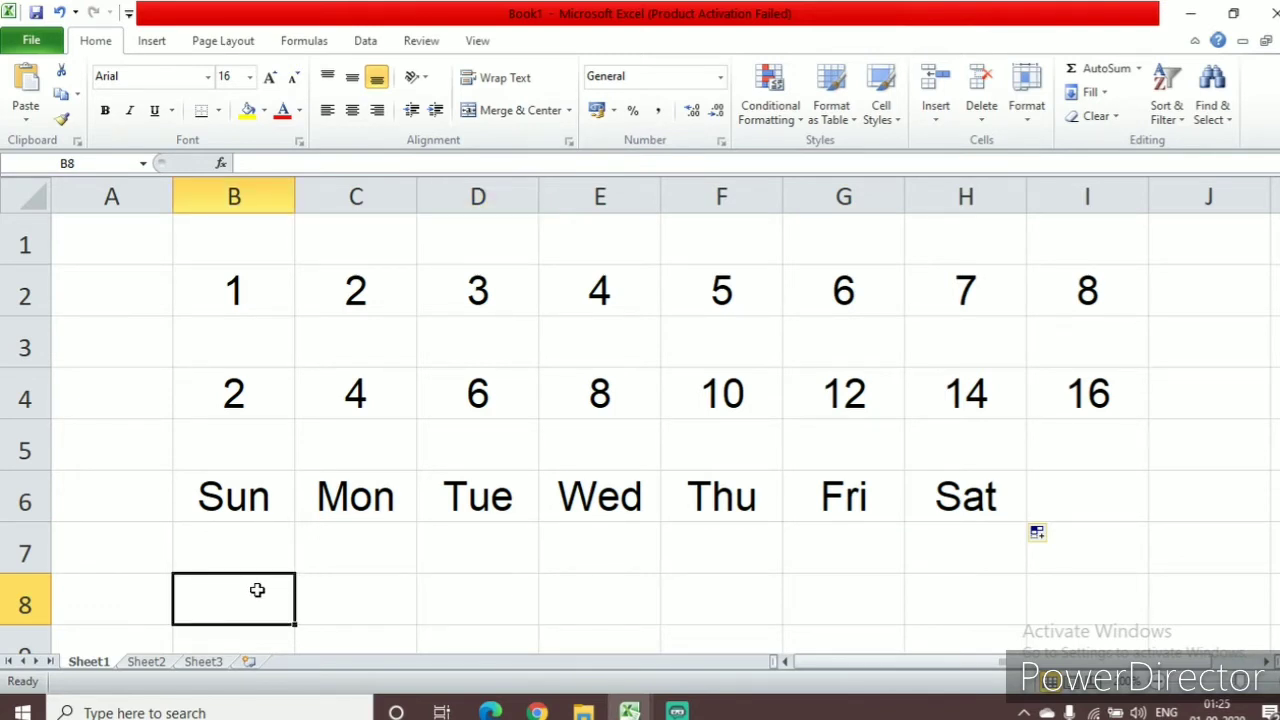
text(Ja)
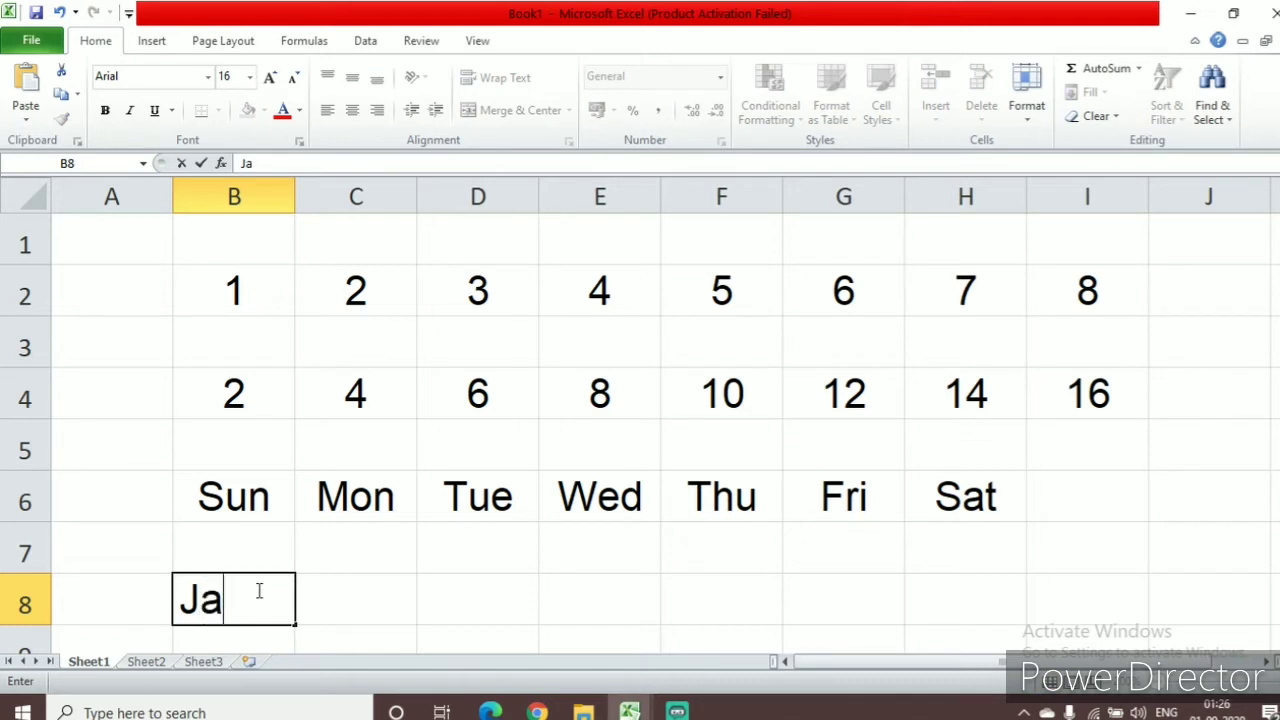
text(n)
key(Tab)
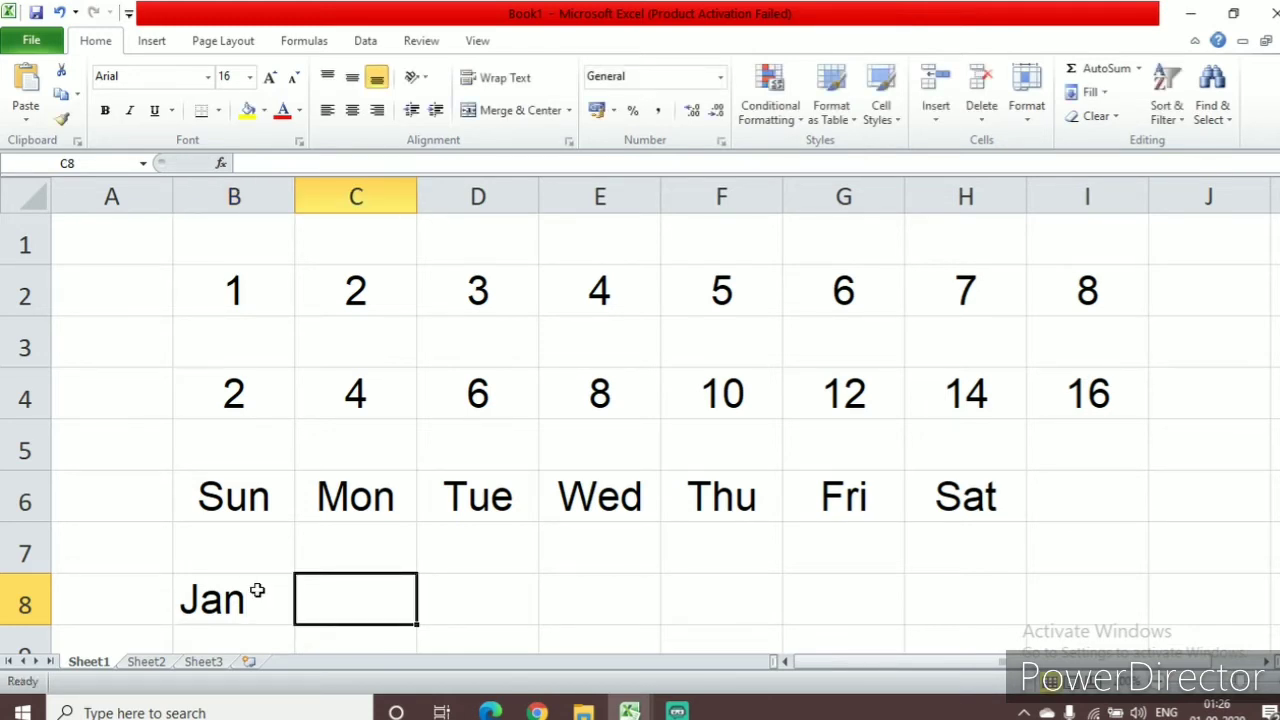
text(Fe)
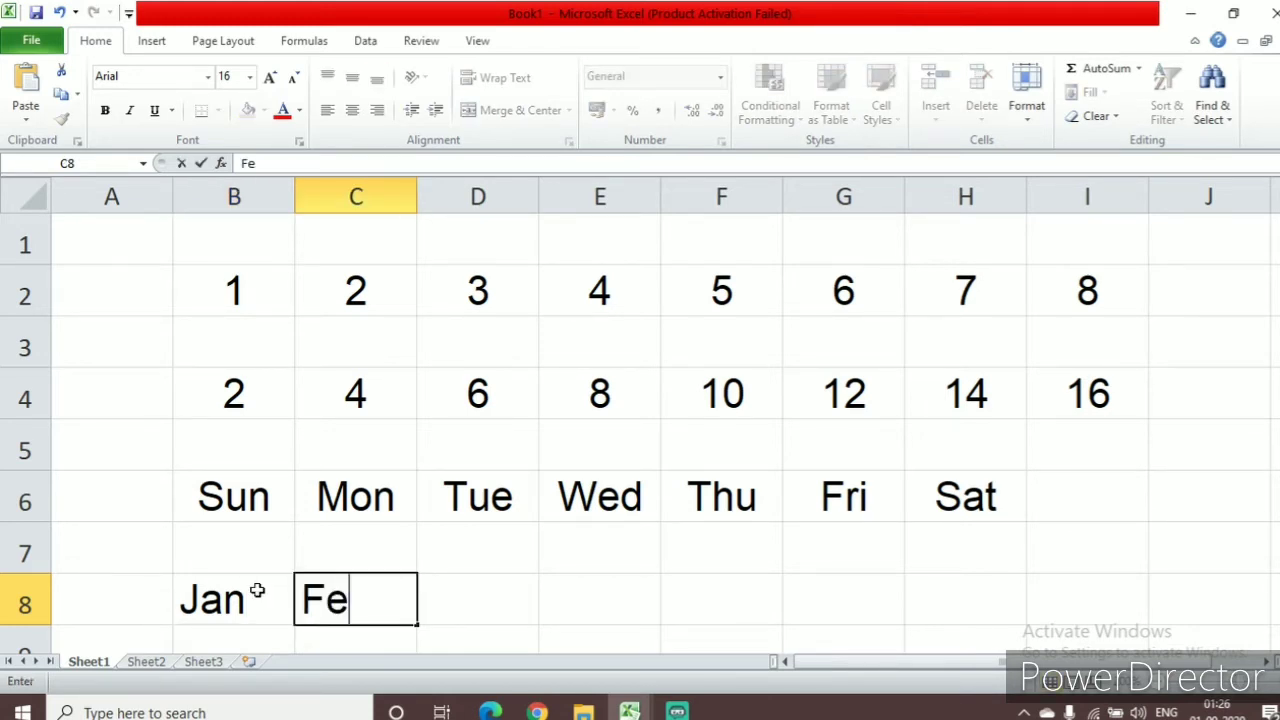
text(b)
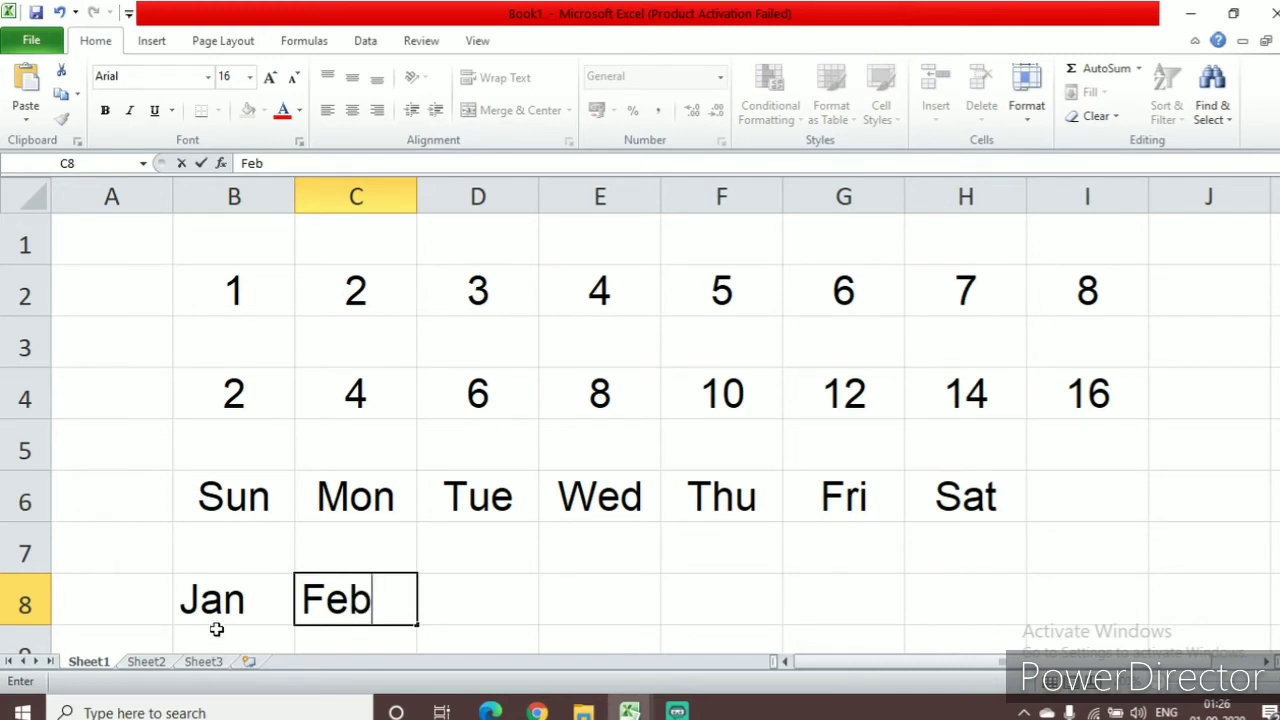
Extend the month series from B8:C8 across row 8 to N8 with AutoFill
click(214, 601)
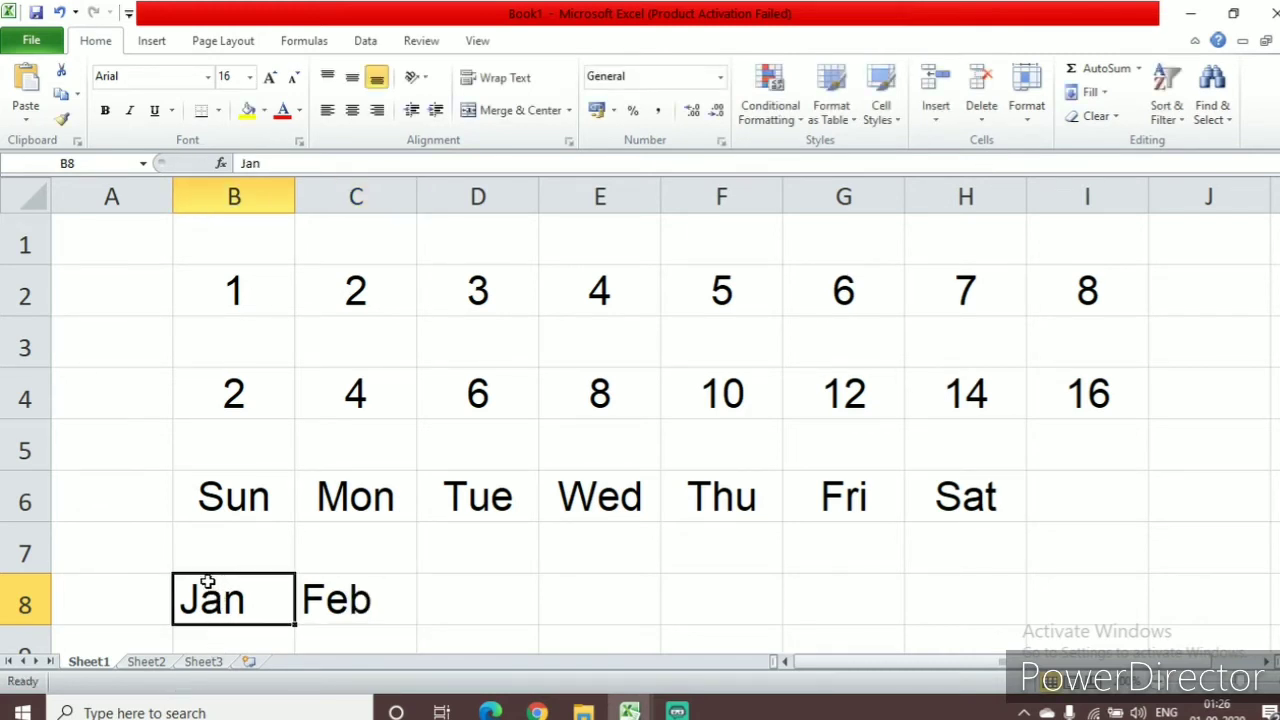
drag(266, 583, 331, 591)
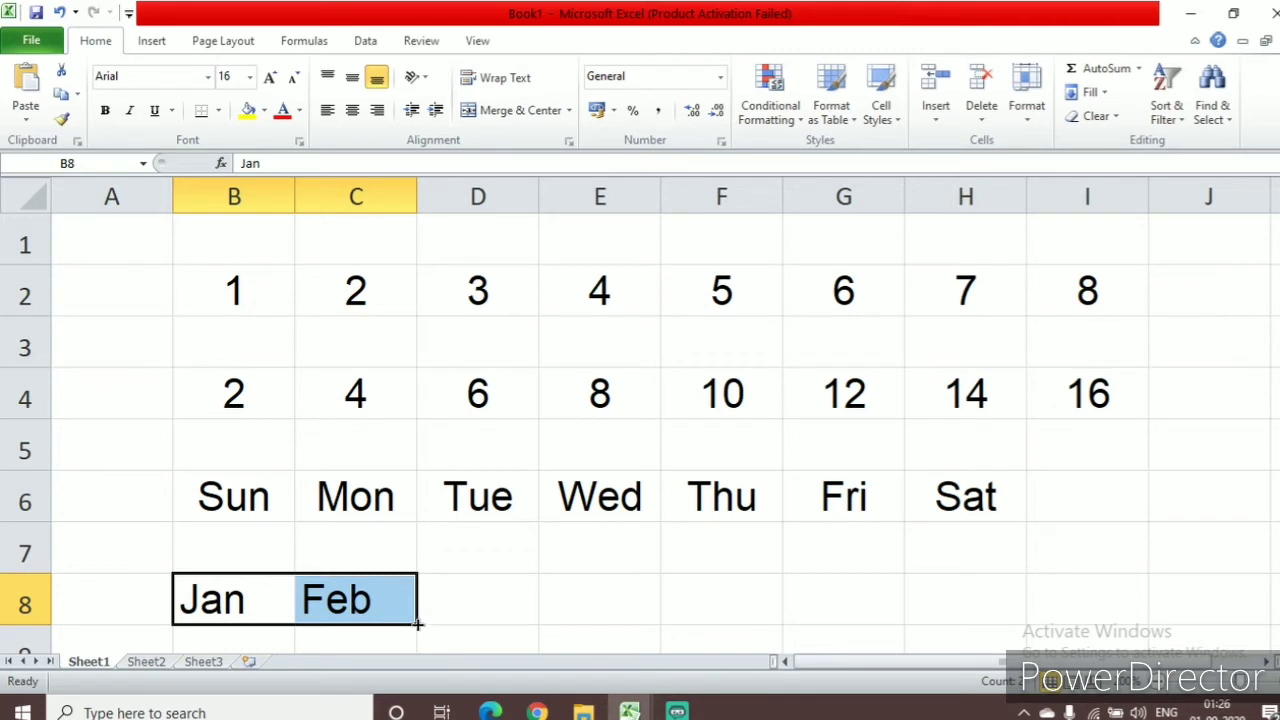
drag(416, 623, 1240, 620)
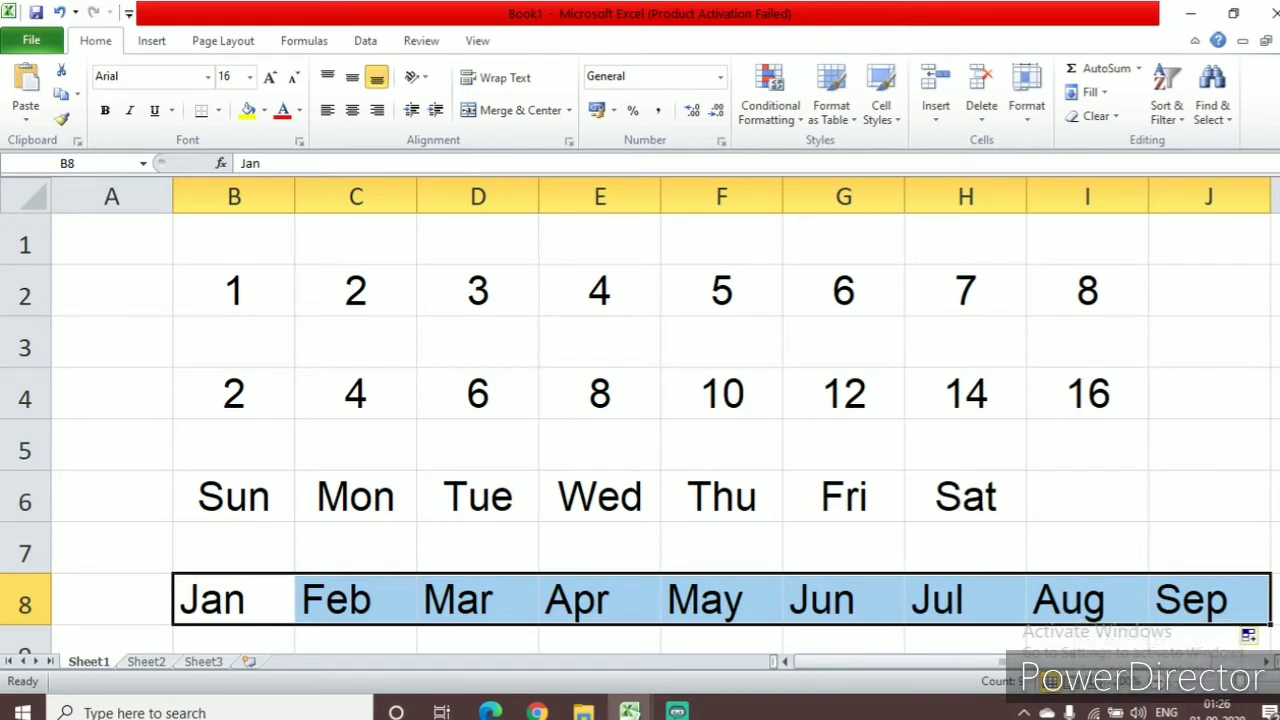
click(1267, 661)
click(1267, 661)
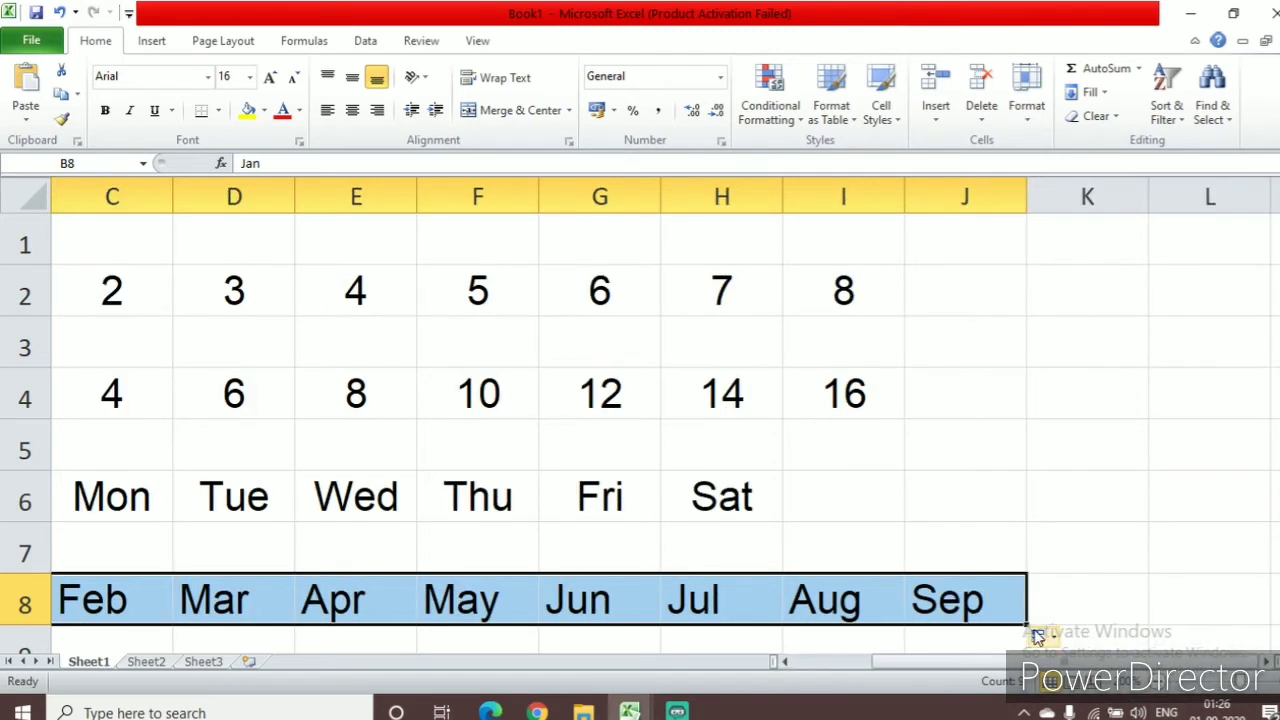
drag(1028, 624, 1248, 609)
click(1267, 661)
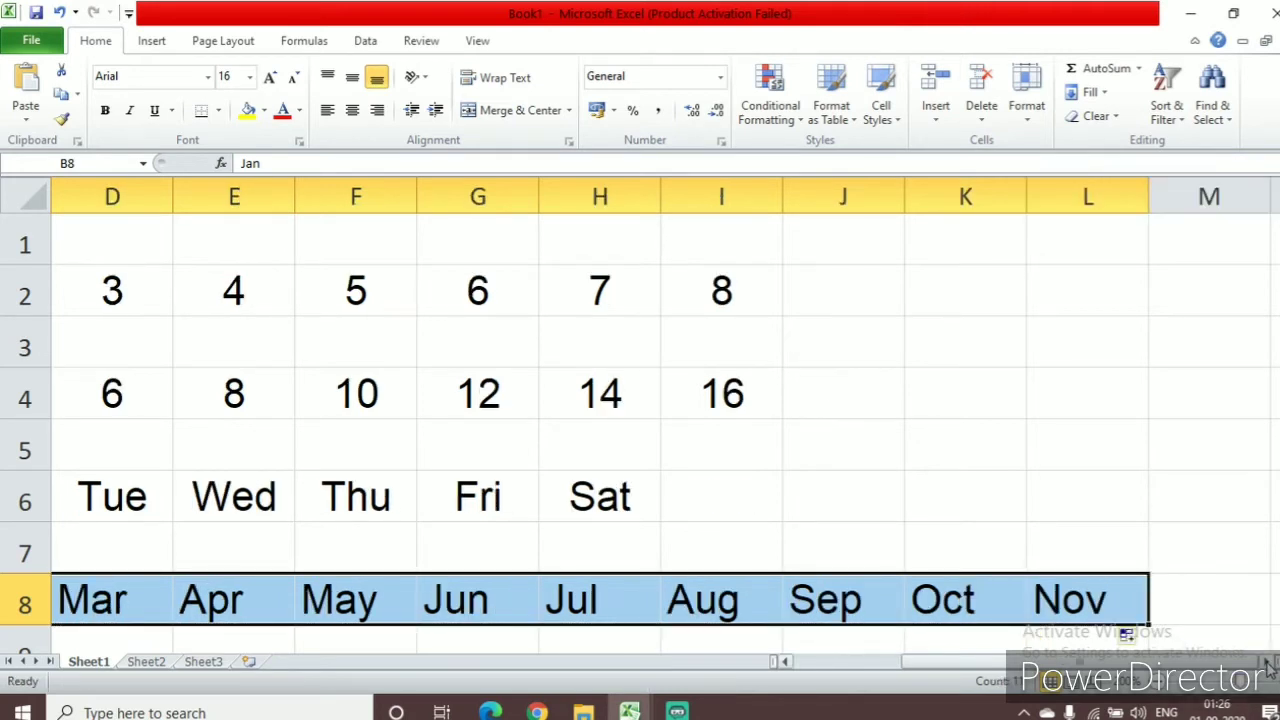
click(1267, 661)
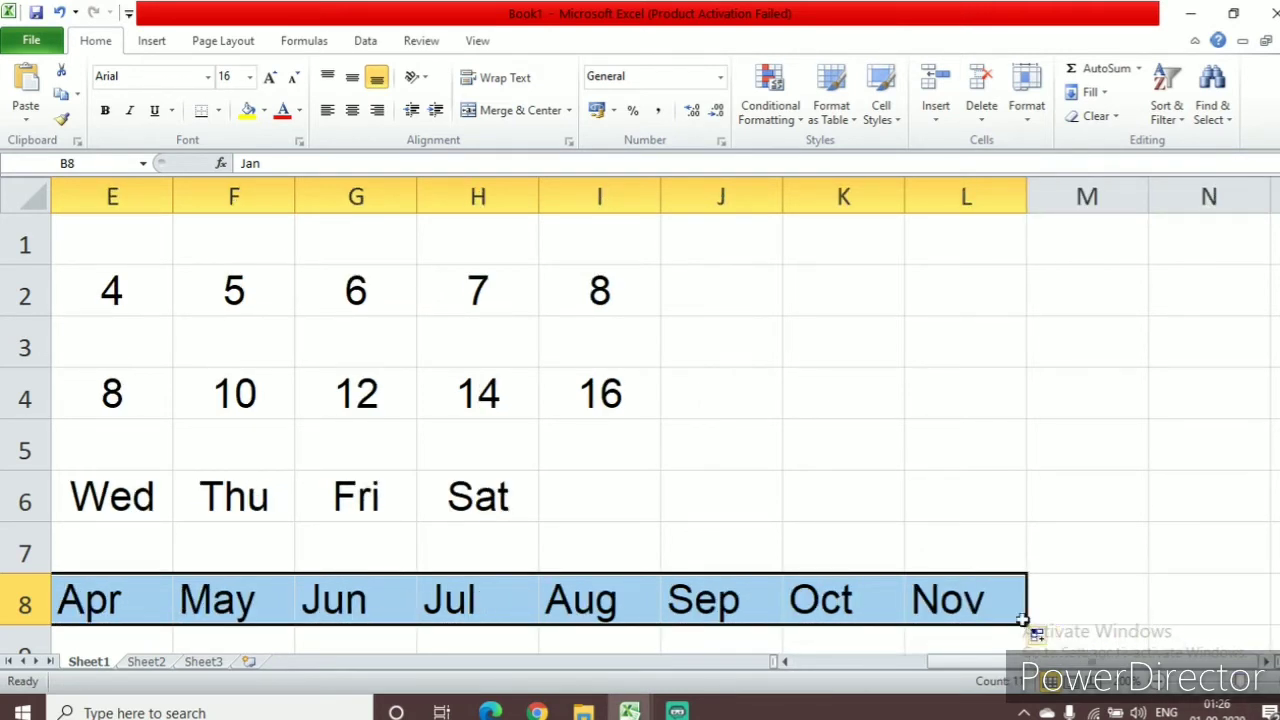
drag(1028, 625, 1221, 610)
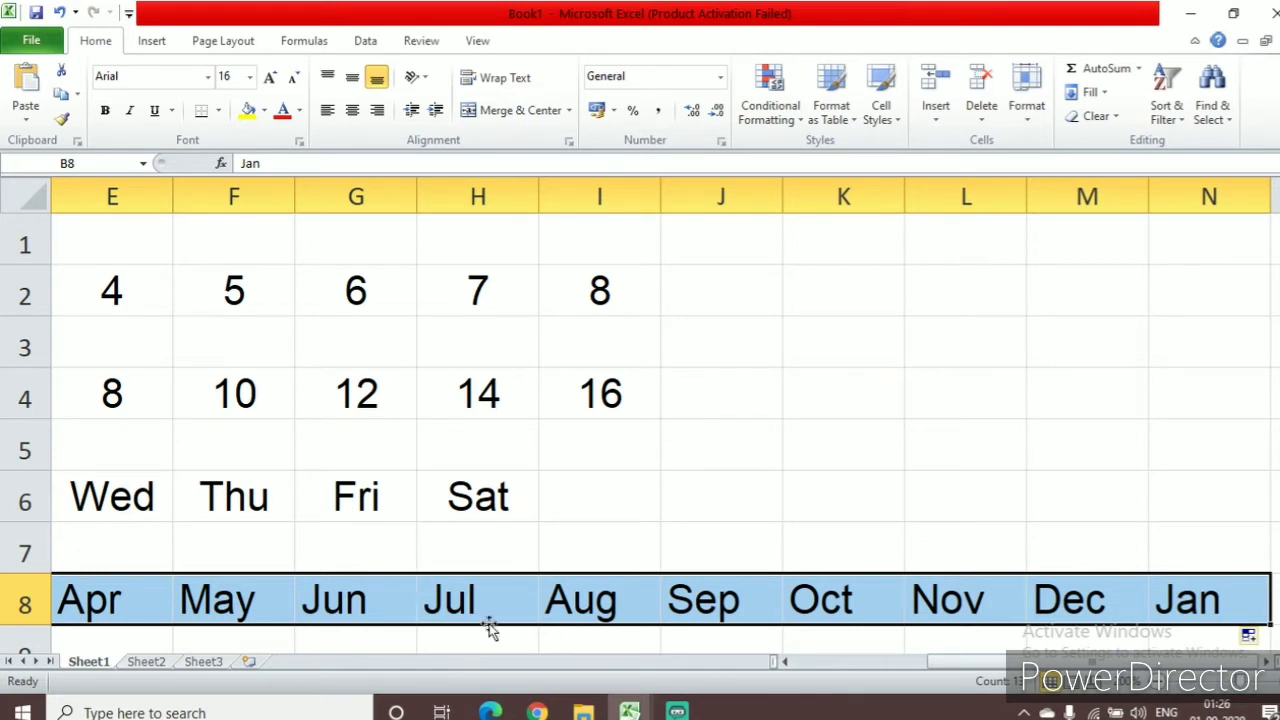
Enter 1 in A2 and 3 in A3, and extend the odd-number series down column A to A8 with AutoFill
drag(1031, 664, 829, 665)
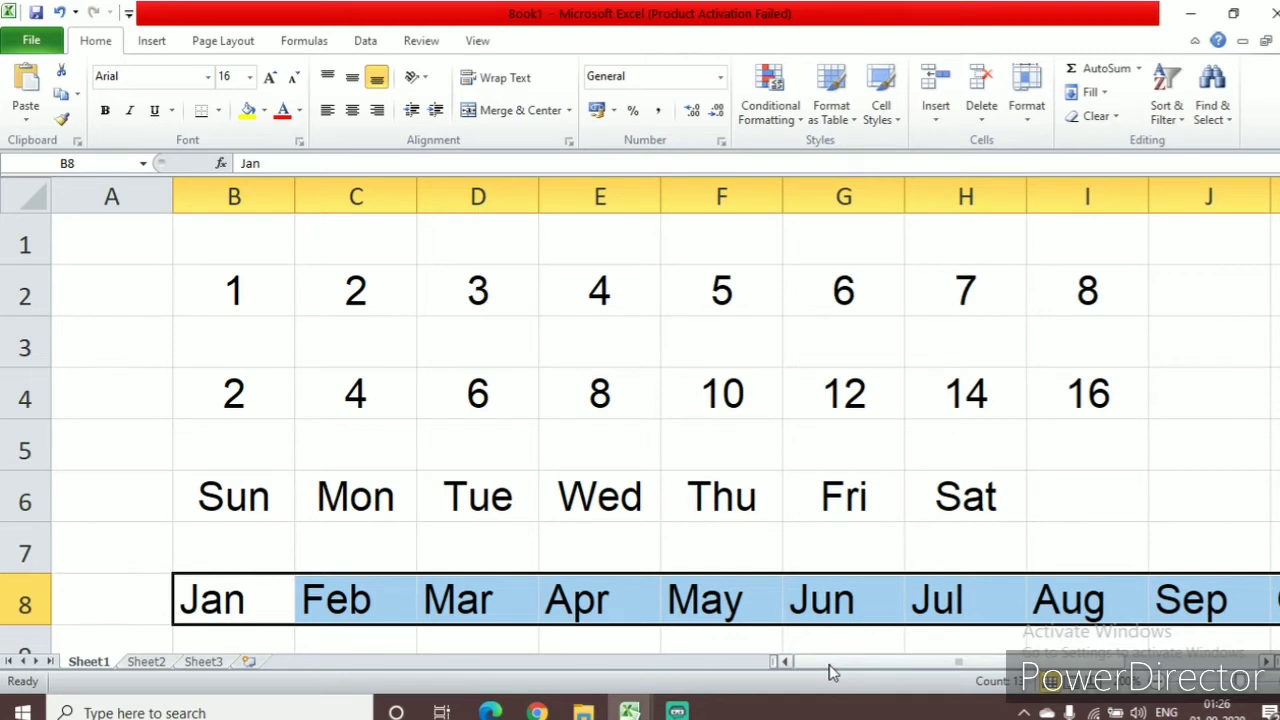
click(142, 295)
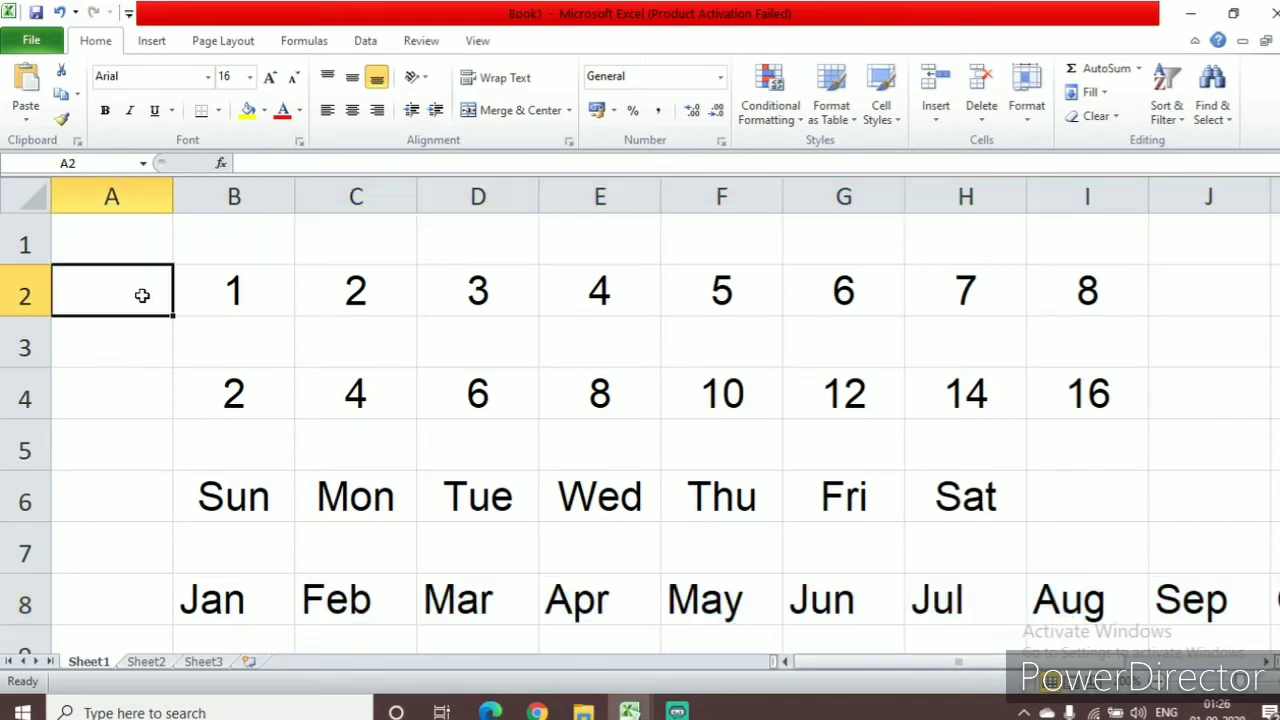
text(1)
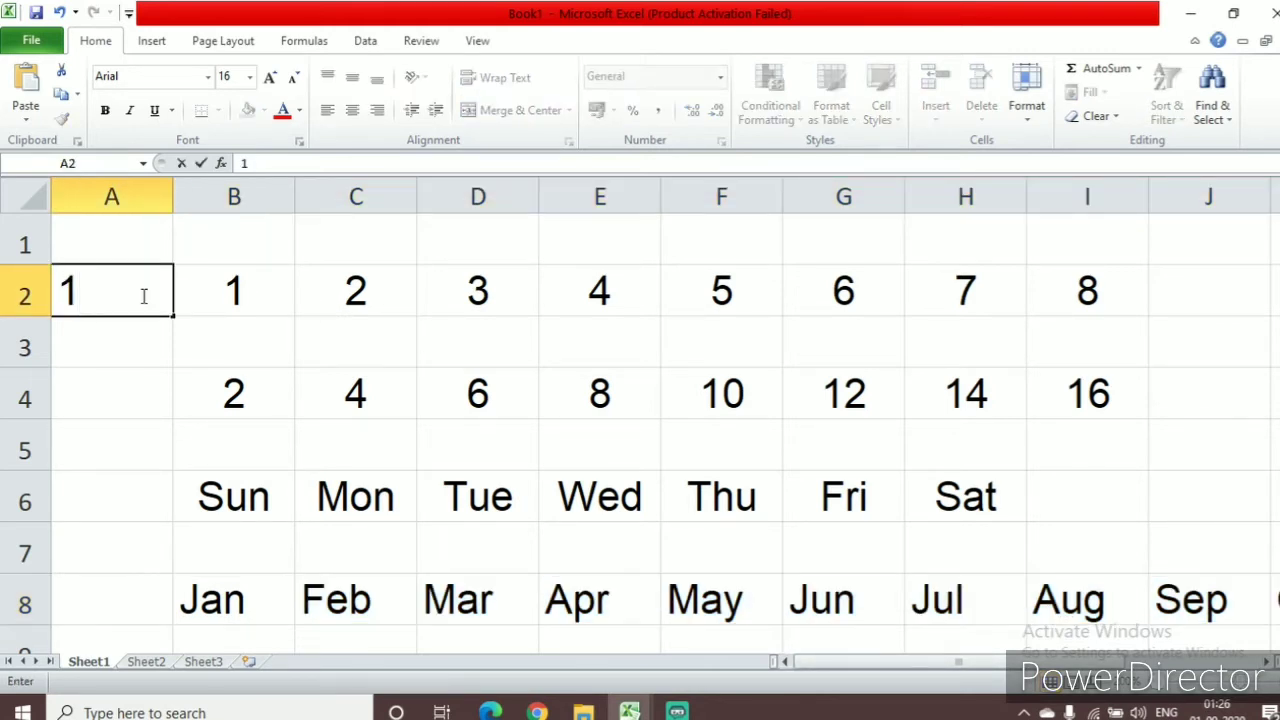
key(Return)
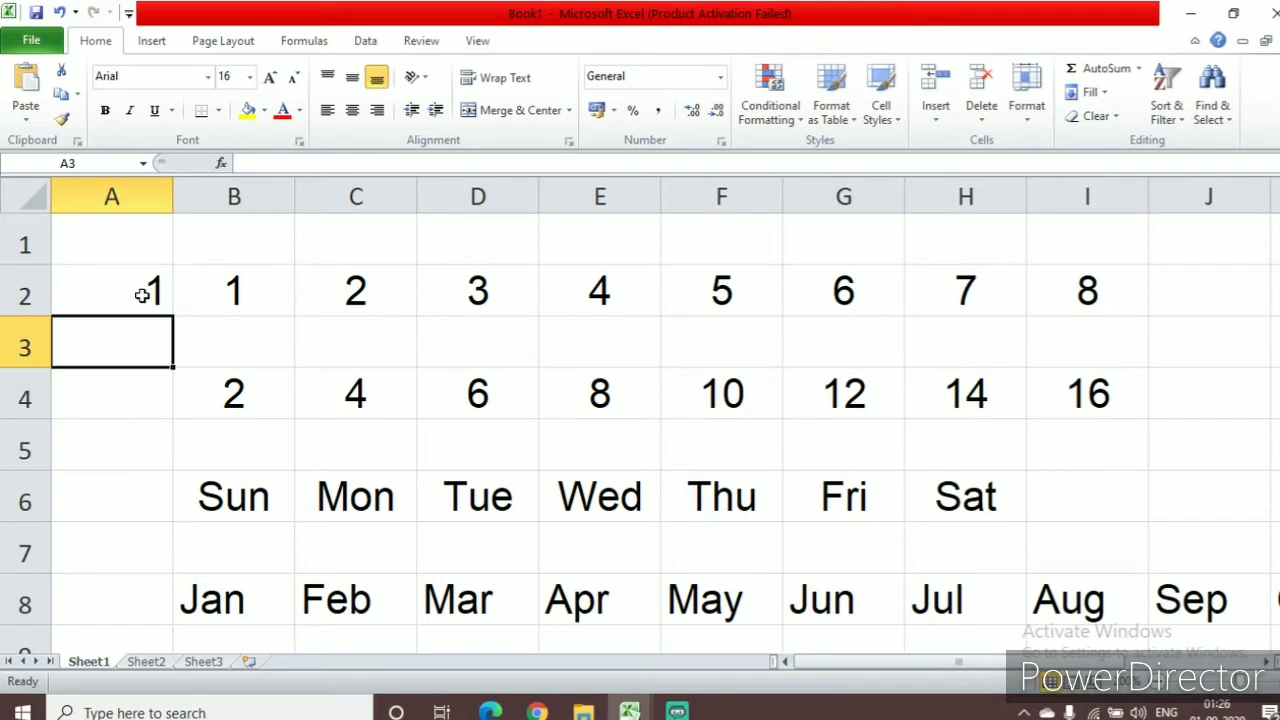
text(3)
click(142, 290)
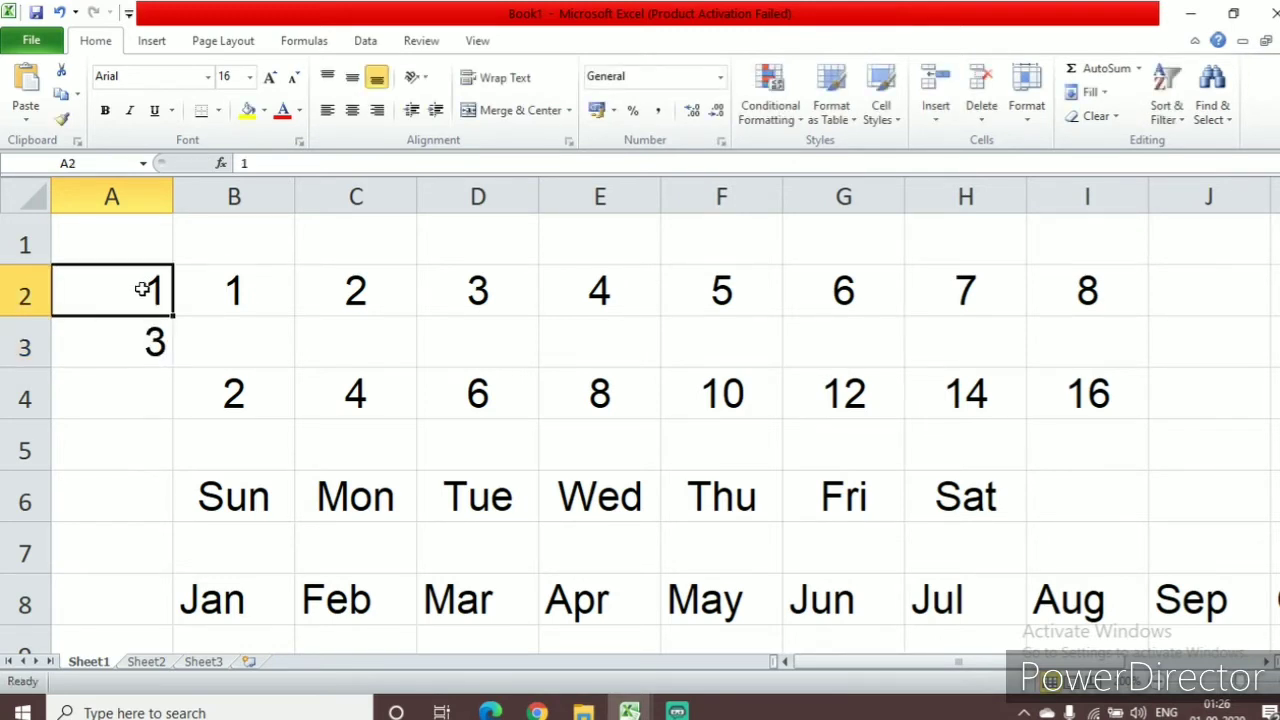
drag(142, 290, 155, 619)
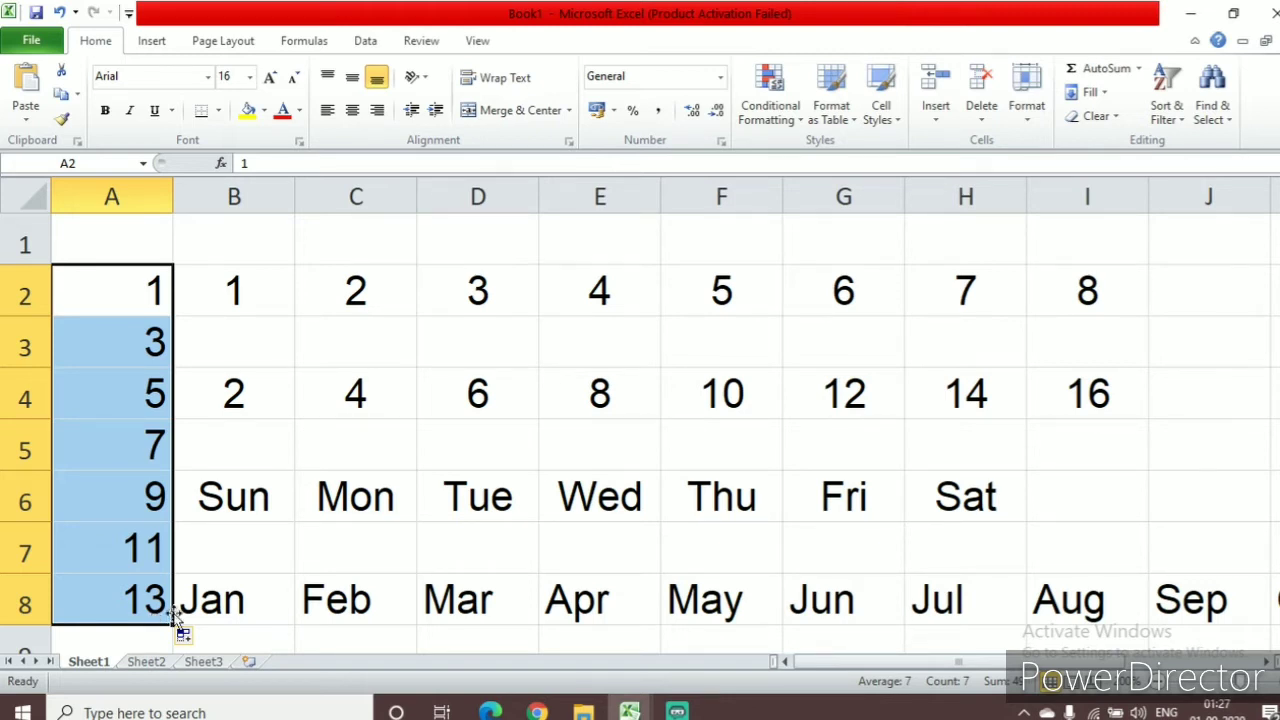
click(368, 336)
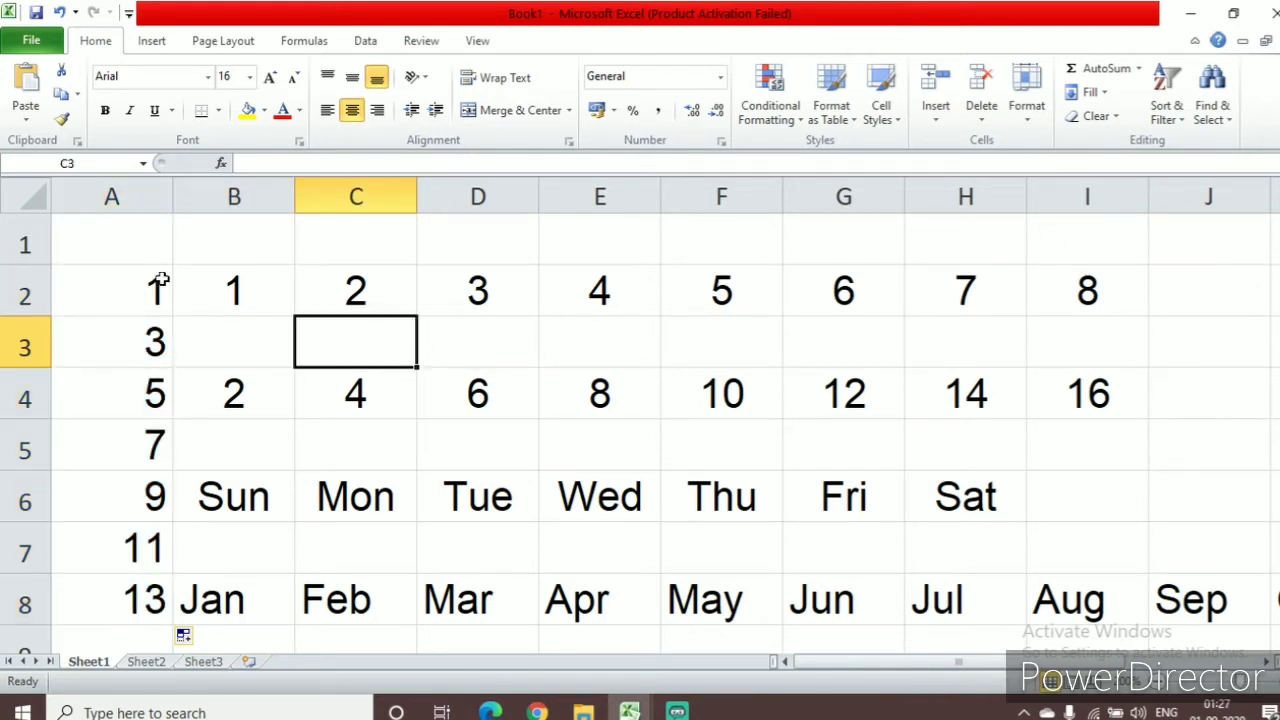
Highlight the numbers in A2:H2, and the numbers in A4:I4
drag(155, 282, 1030, 305)
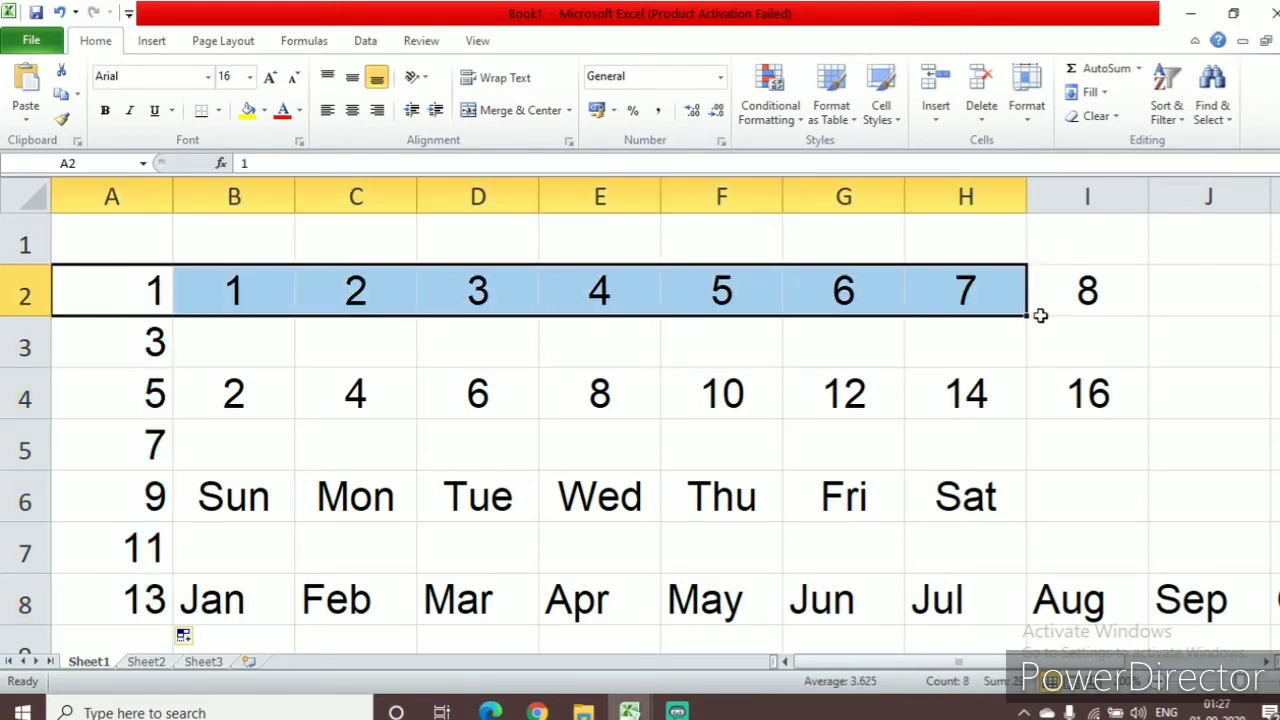
click(1100, 306)
drag(152, 395, 1054, 395)
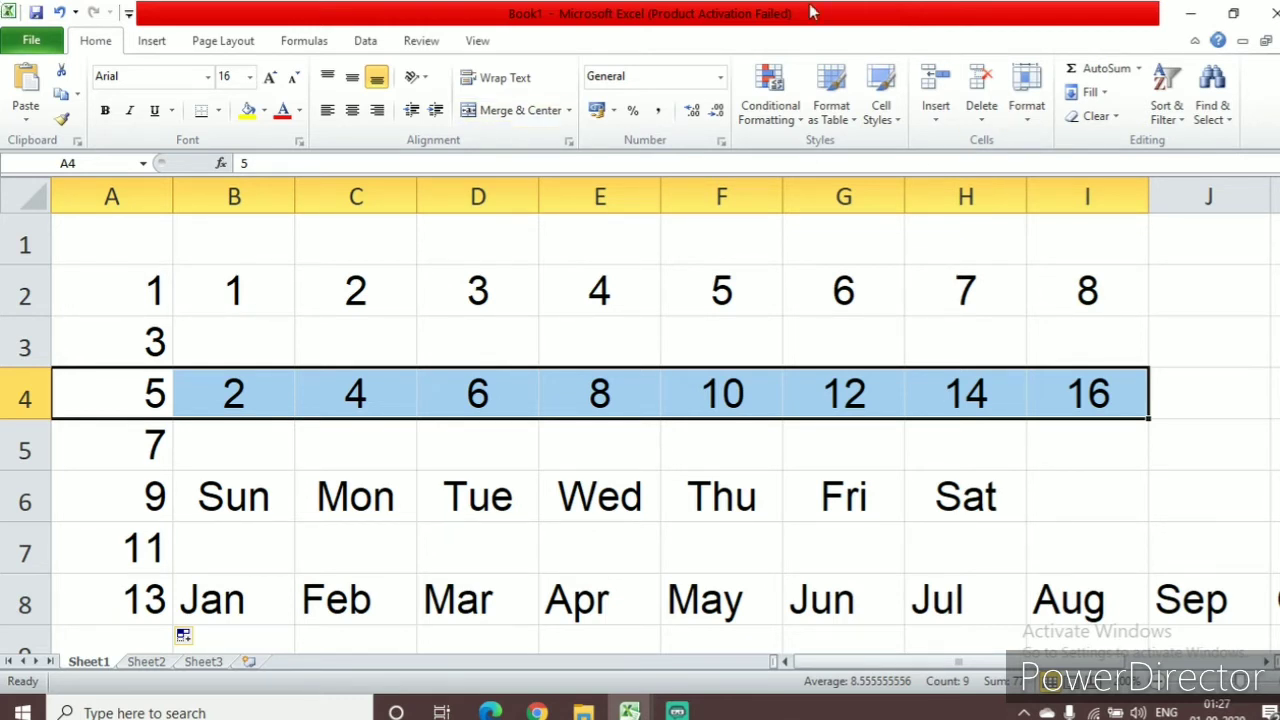
click(1237, 406)
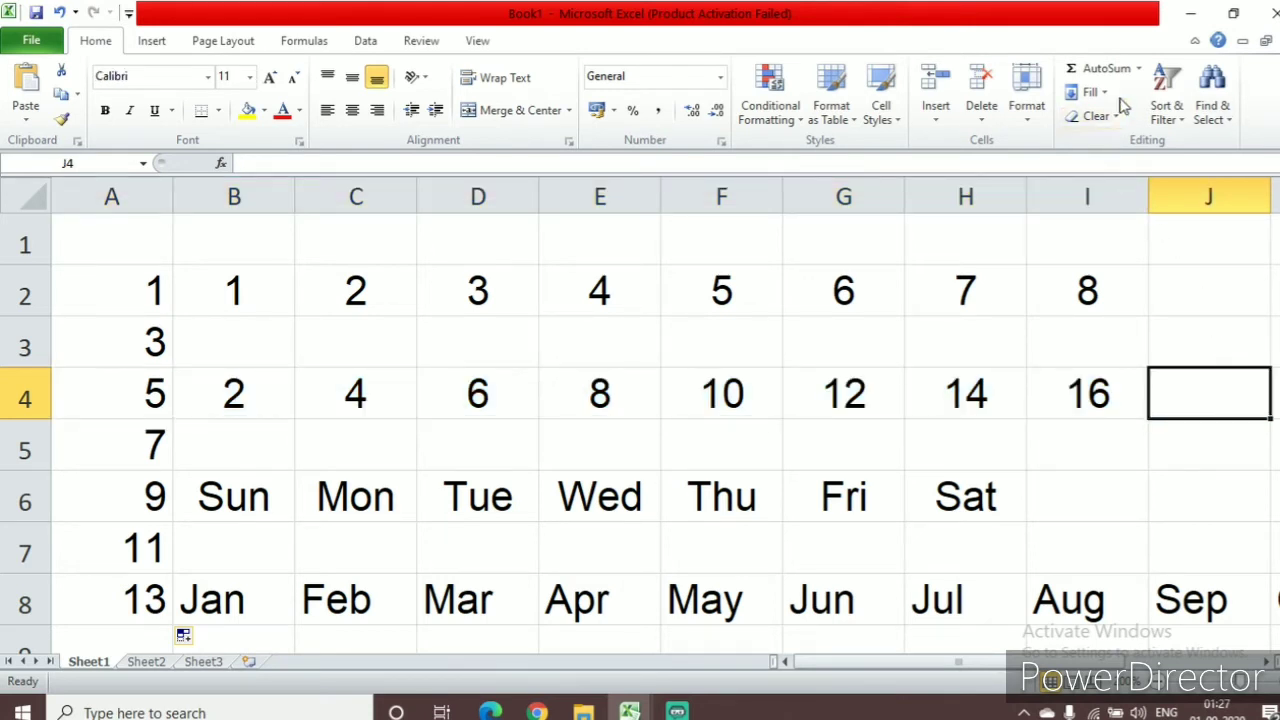
click(1139, 70)
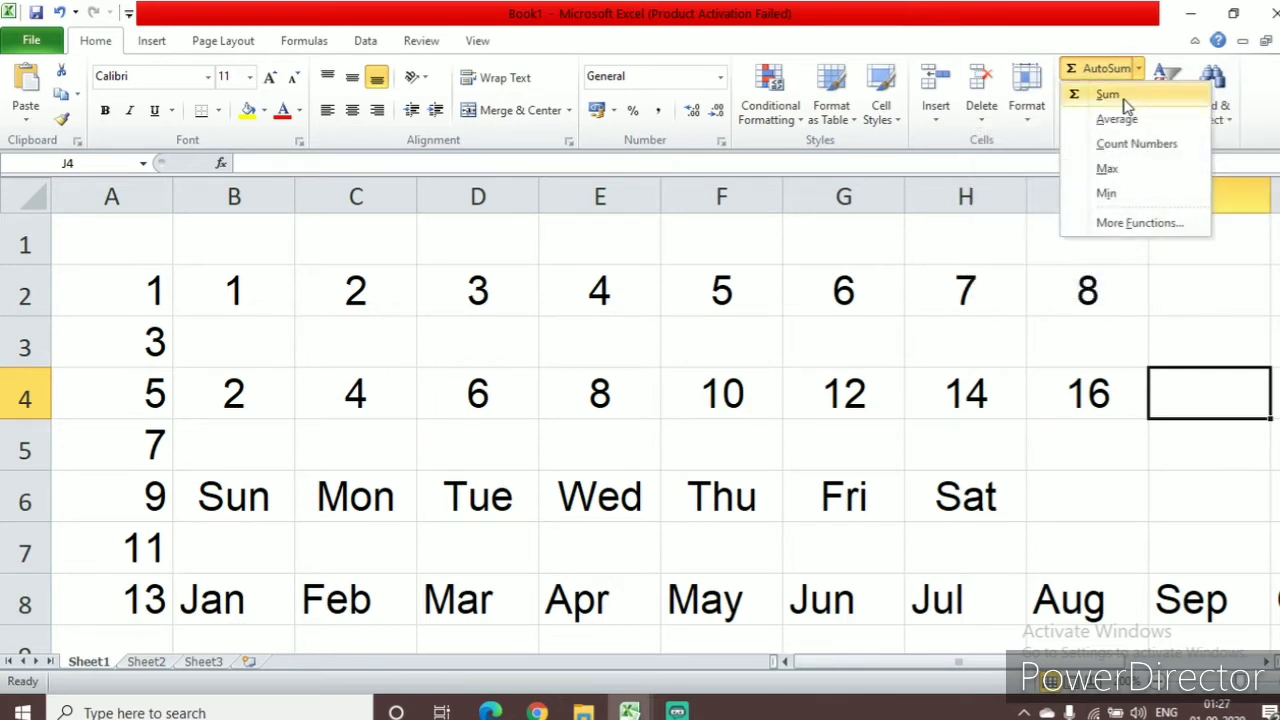
click(1124, 99)
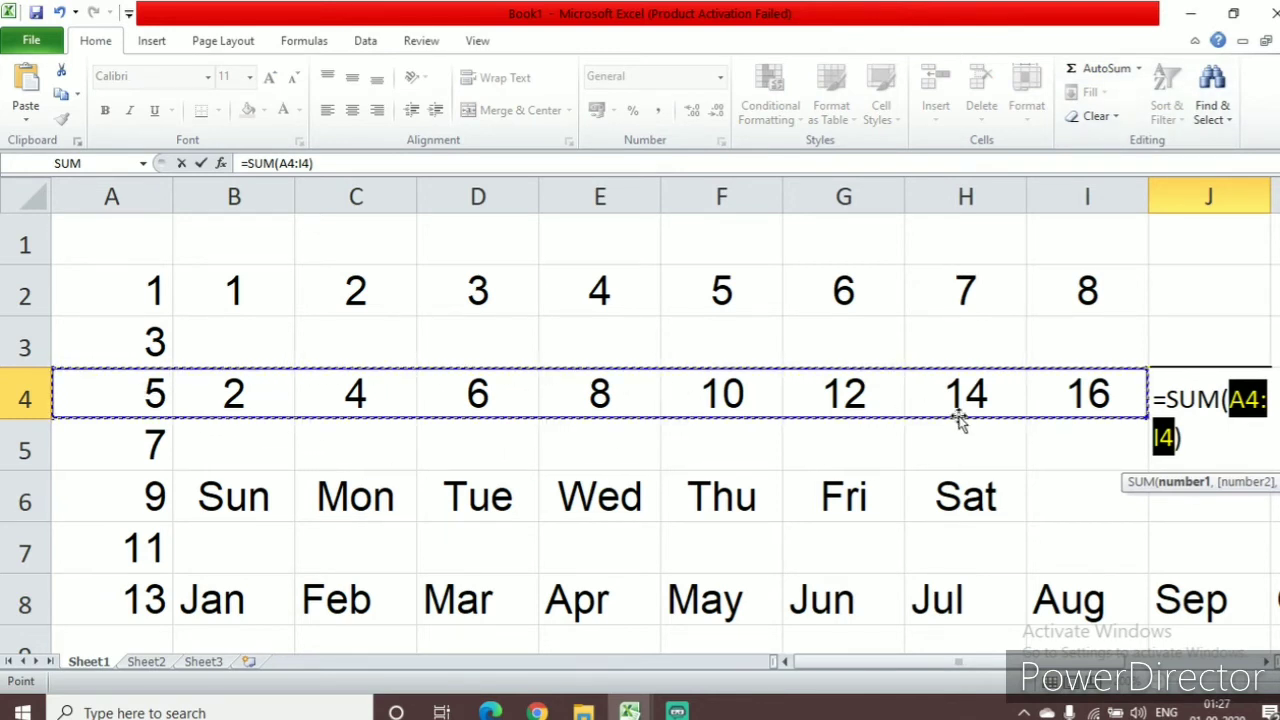
click(1268, 661)
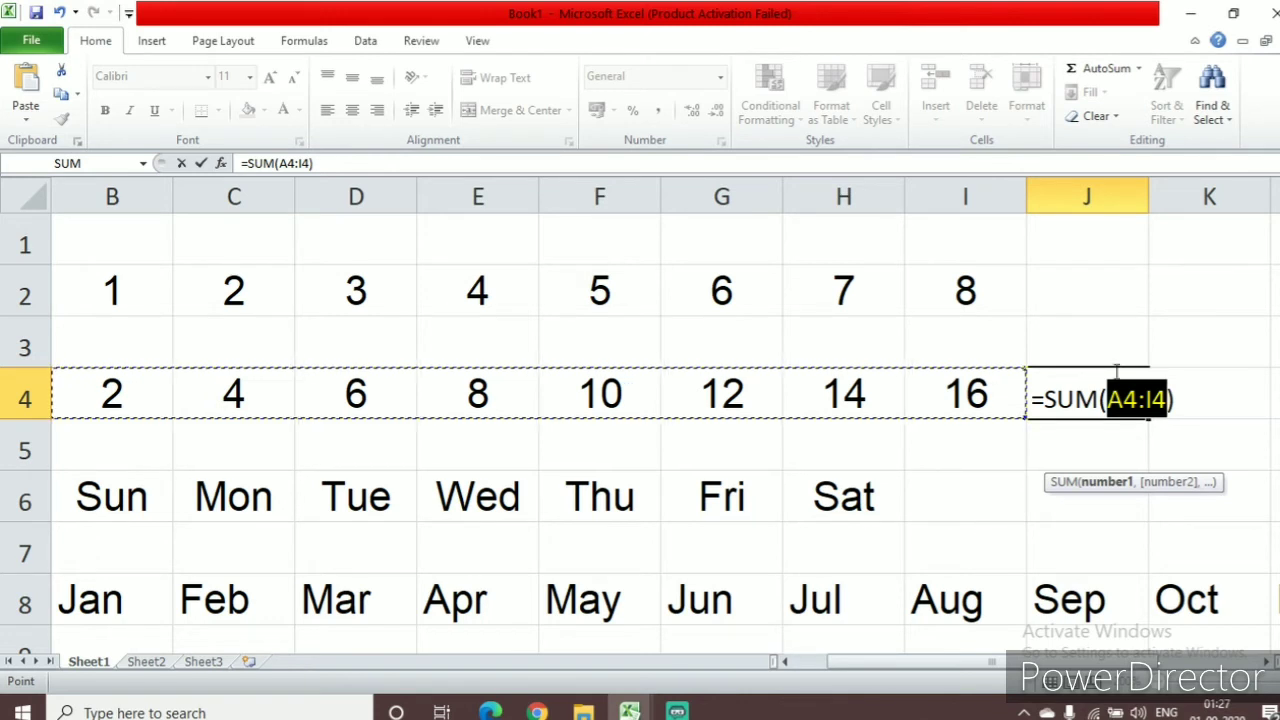
click(928, 456)
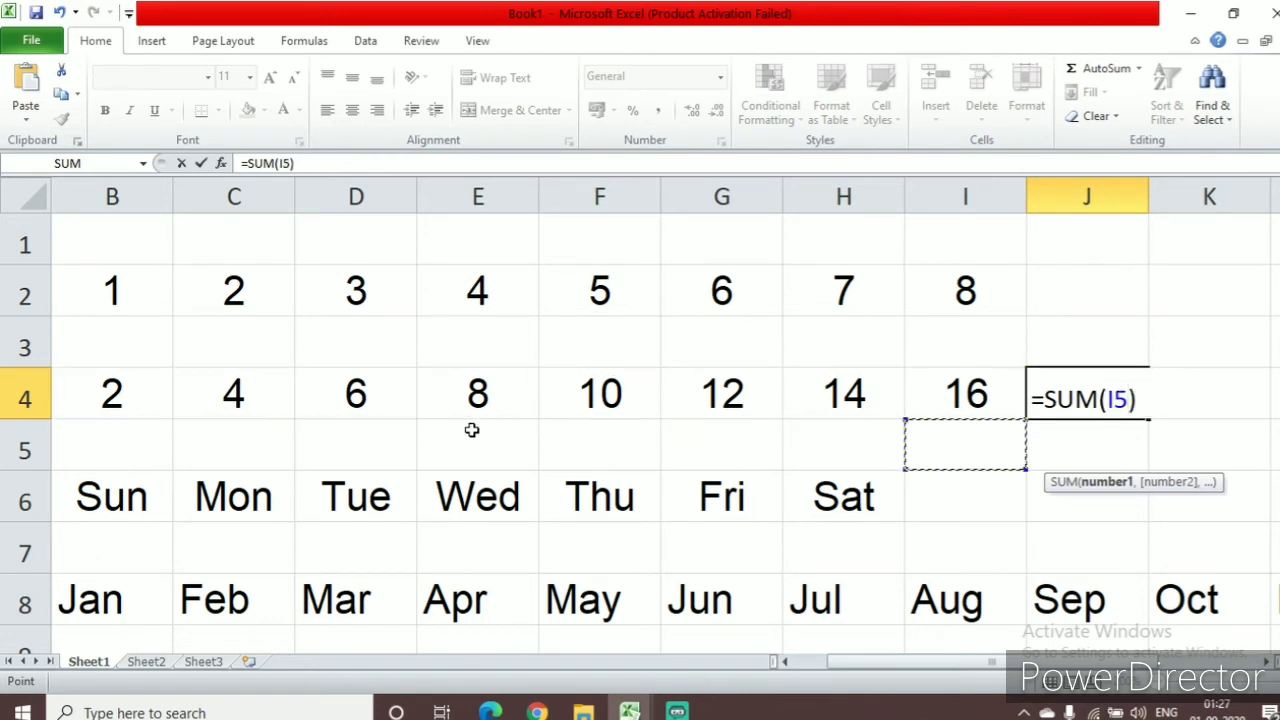
click(1145, 395)
key(BackSpace)
key(BackSpace)
key(BackSpace)
key(BackSpace)
key(BackSpace)
key(BackSpace)
key(BackSpace)
key(BackSpace)
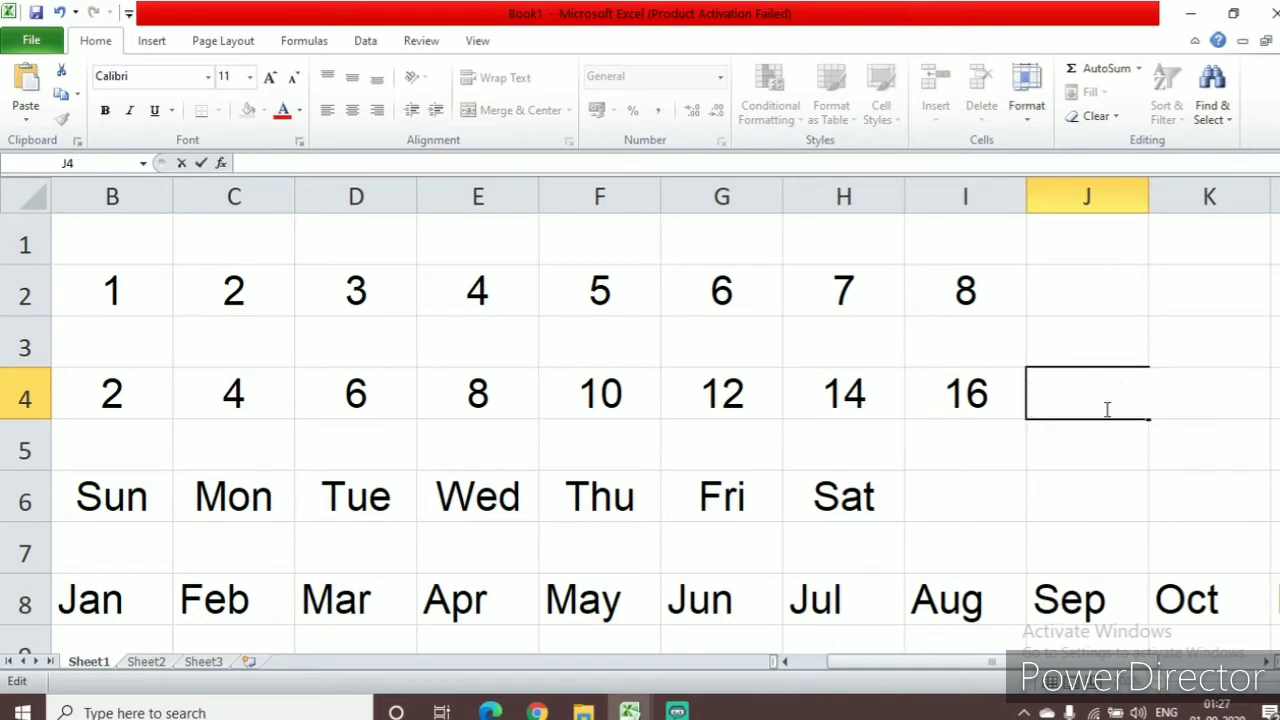
click(978, 457)
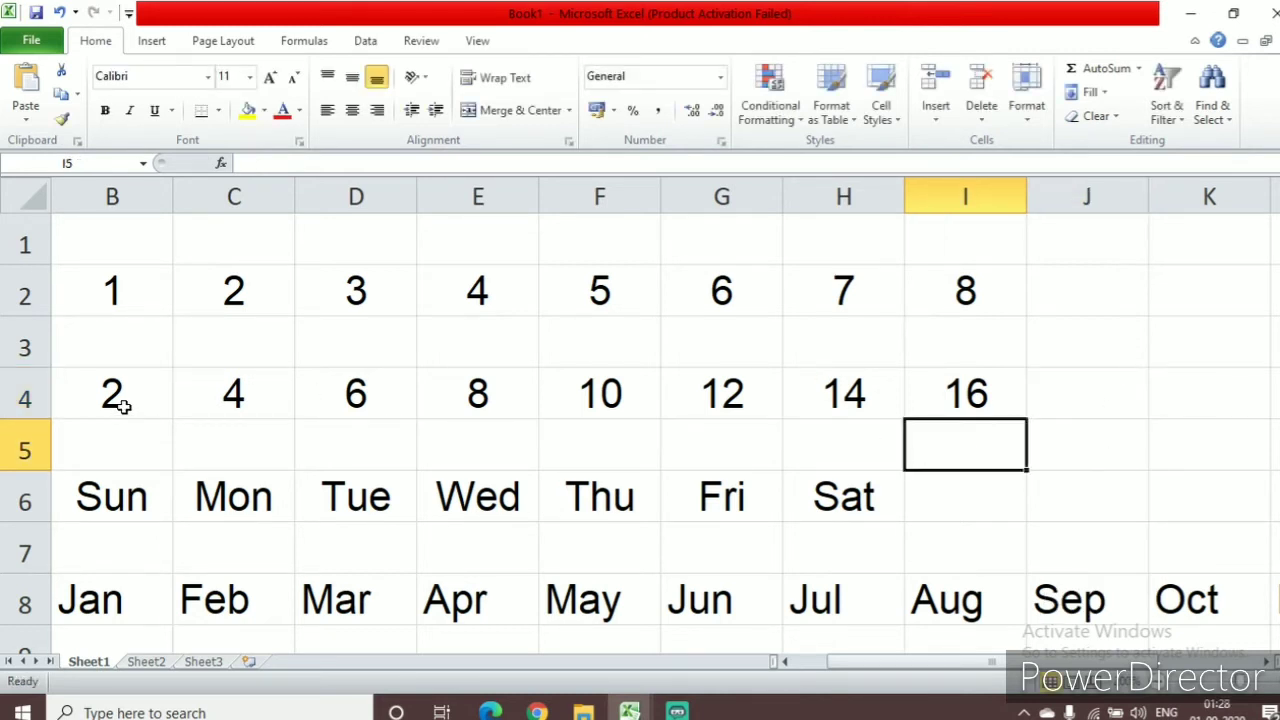
Total the range A4:I4 in cell J4 with the AutoSum Sum function
click(1095, 404)
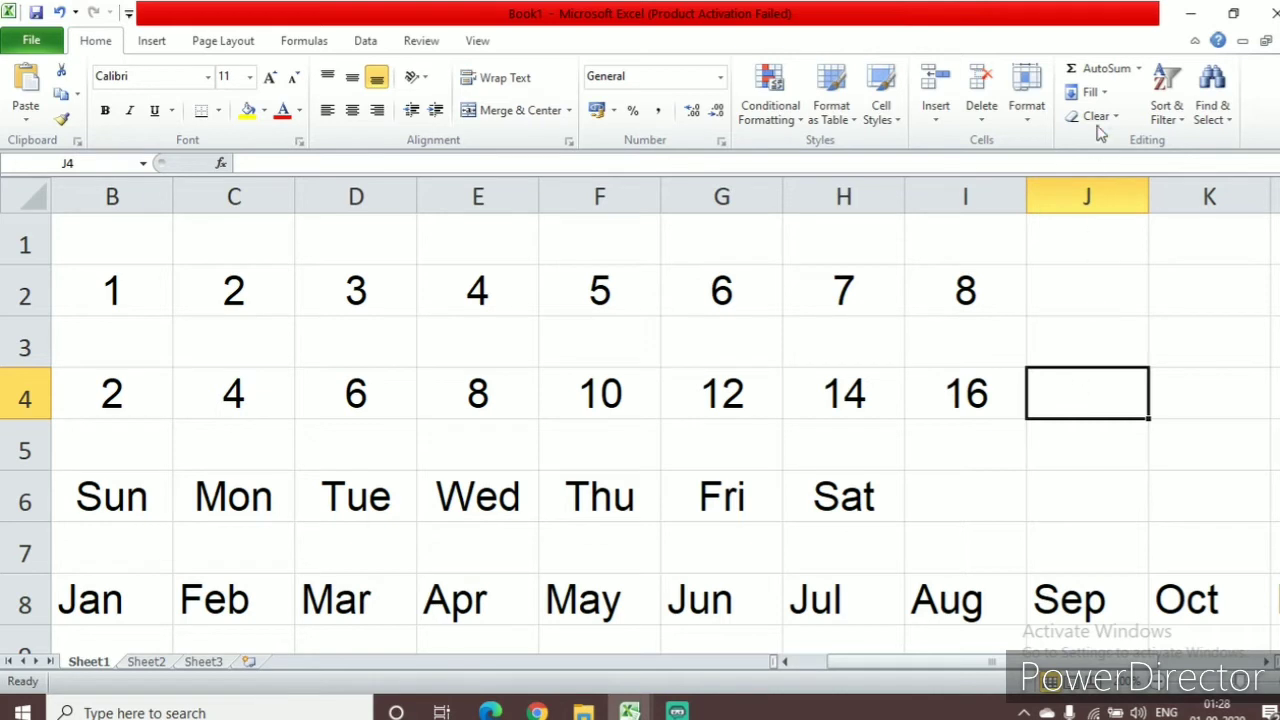
click(1140, 70)
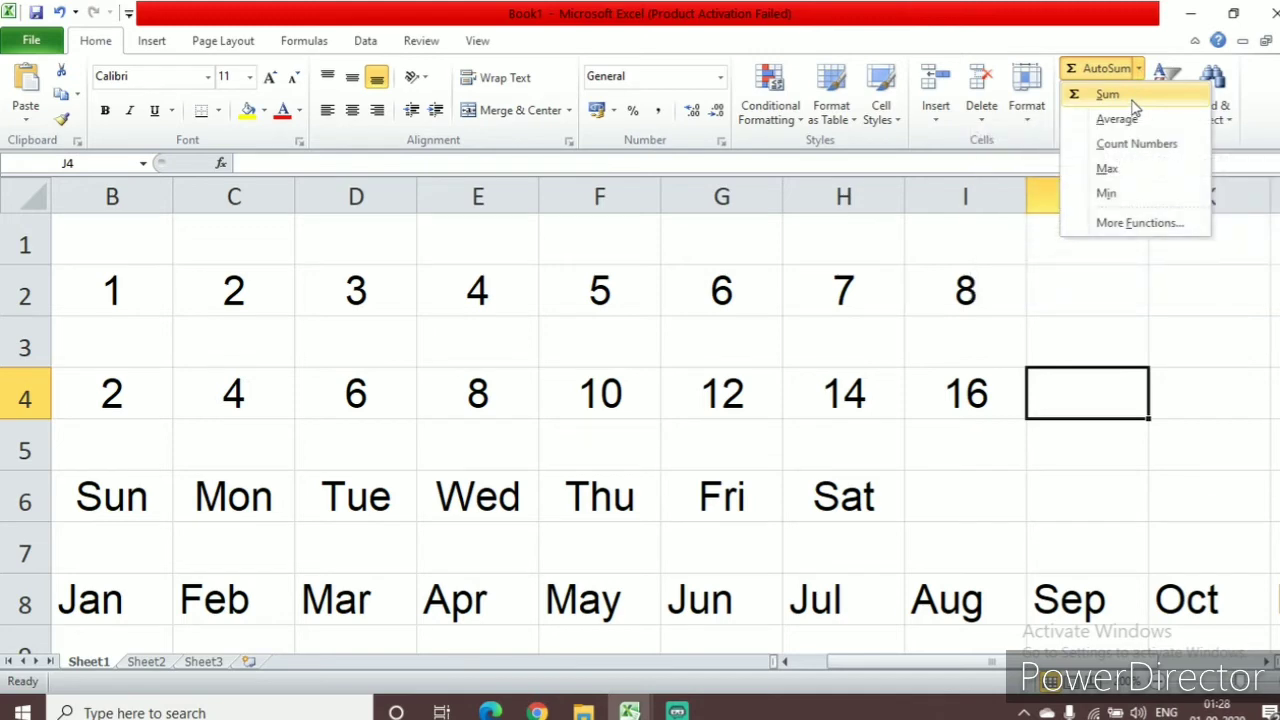
click(1133, 95)
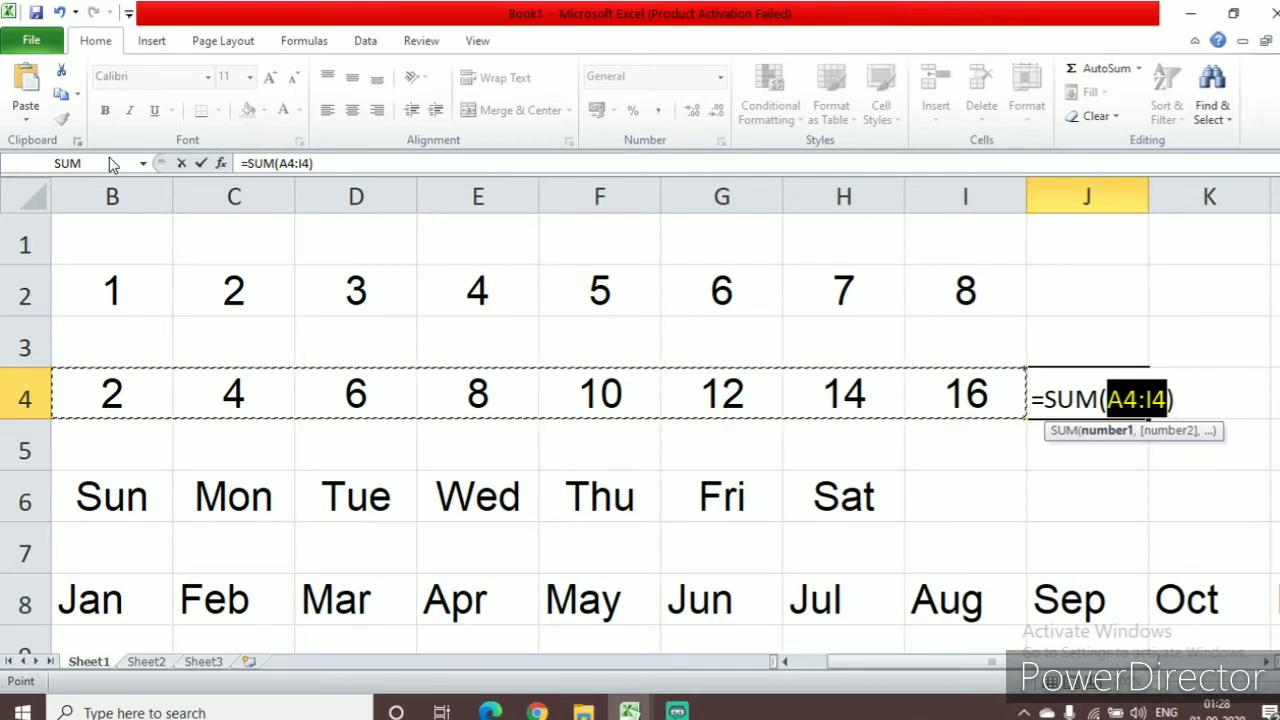
drag(850, 662, 800, 664)
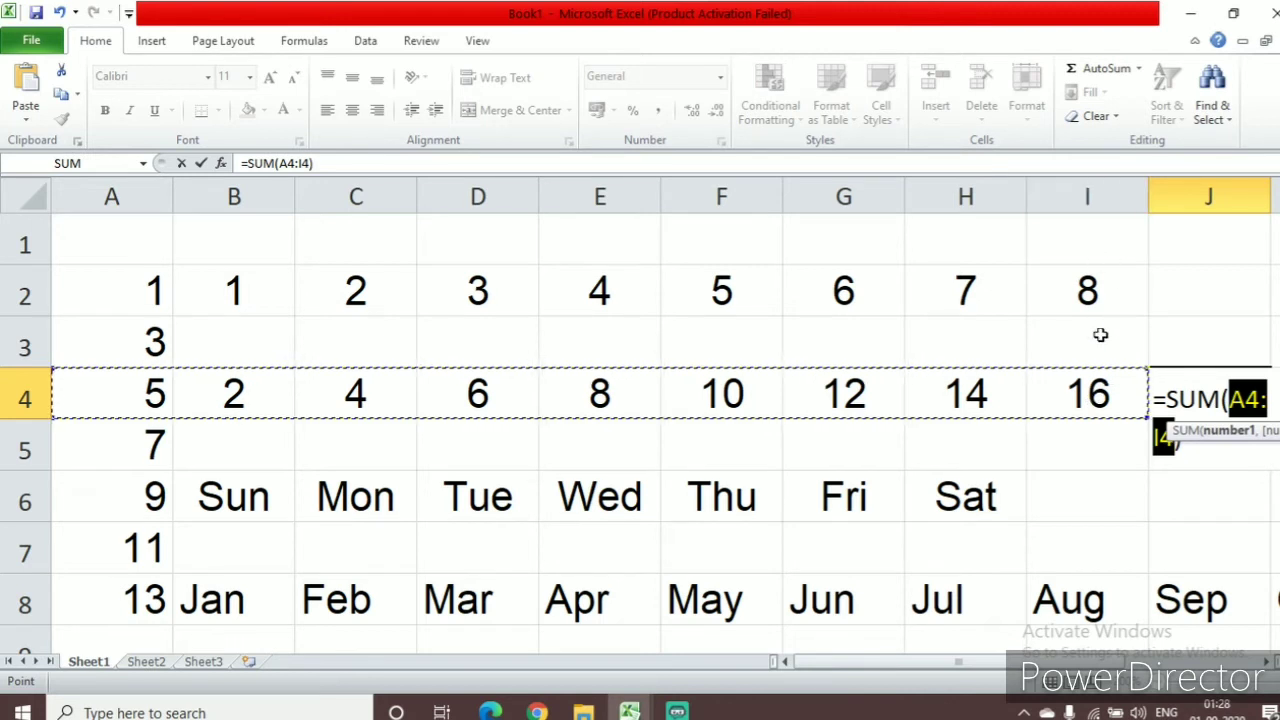
click(1266, 661)
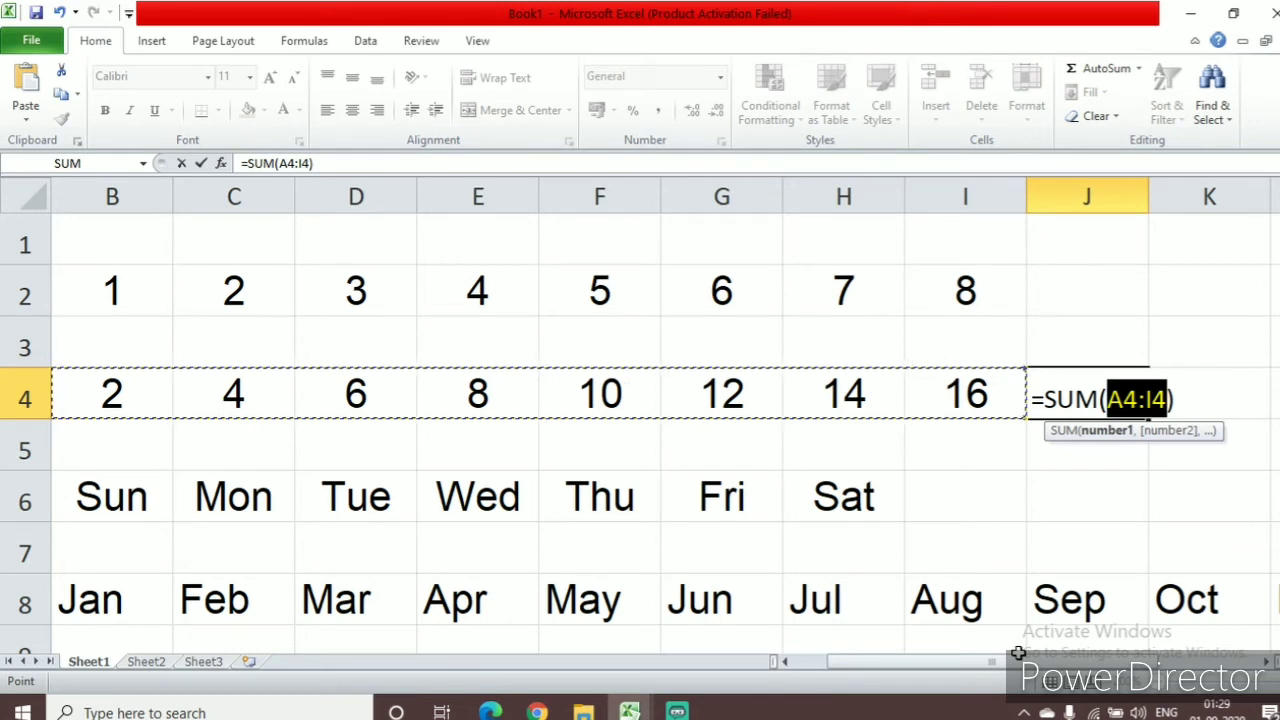
key(Return)
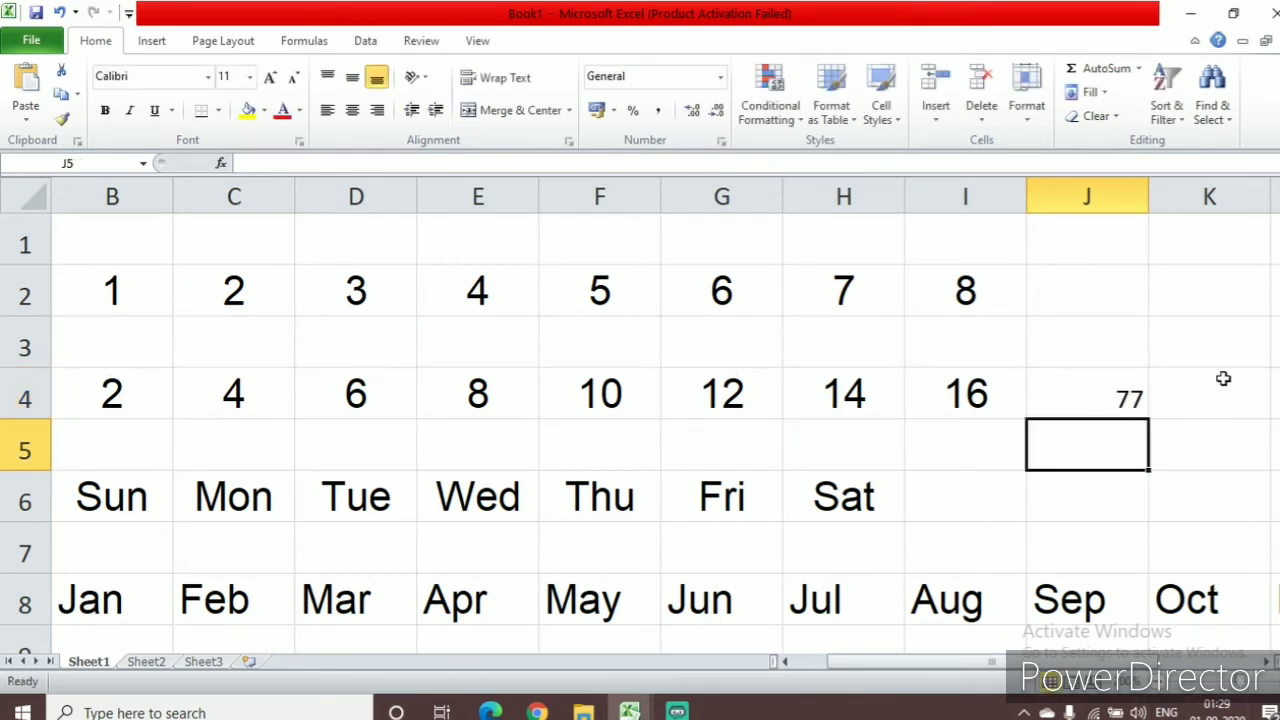
click(1094, 401)
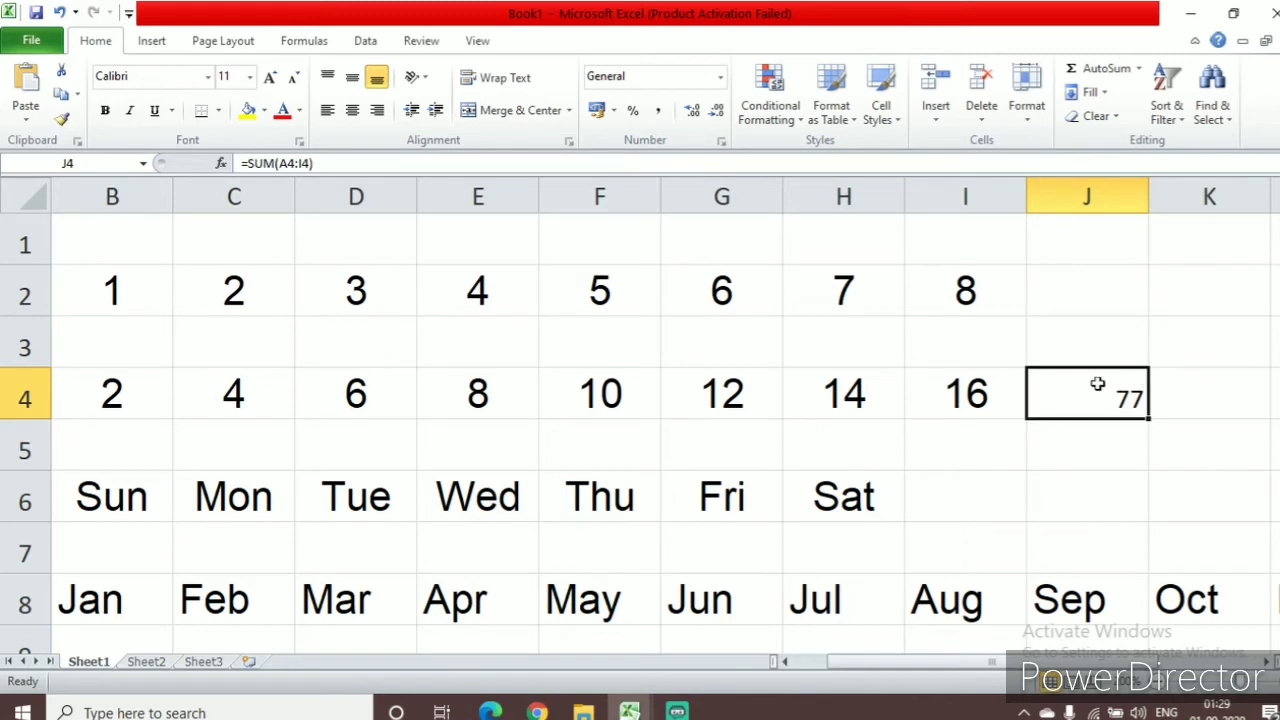
Format the total in cell J4 with the Arial font at size 18
click(208, 77)
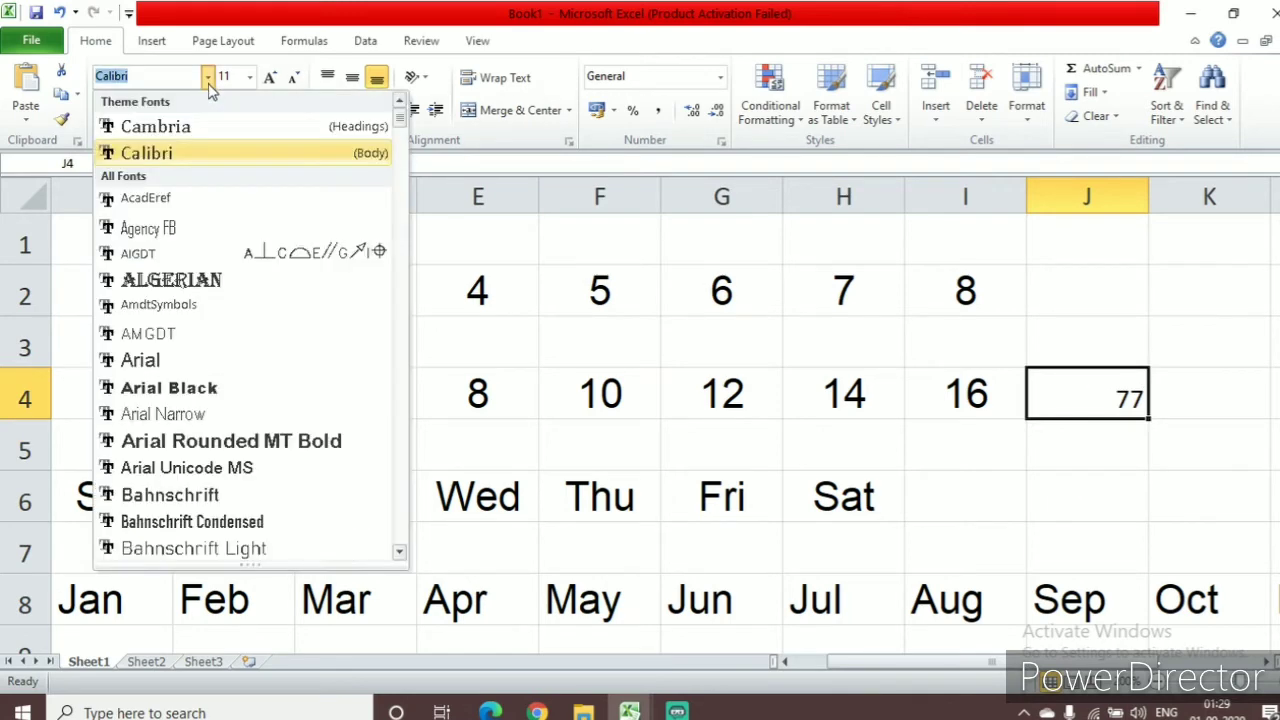
click(163, 360)
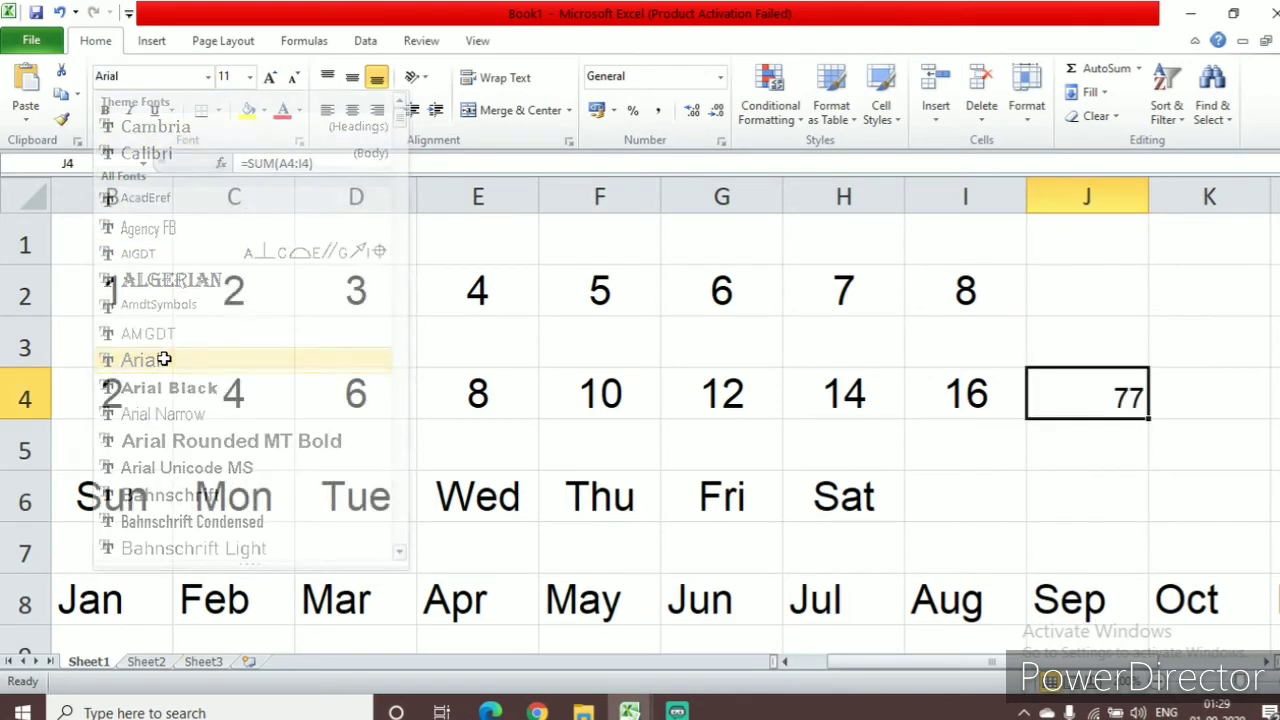
click(271, 80)
click(271, 80)
click(271, 80)
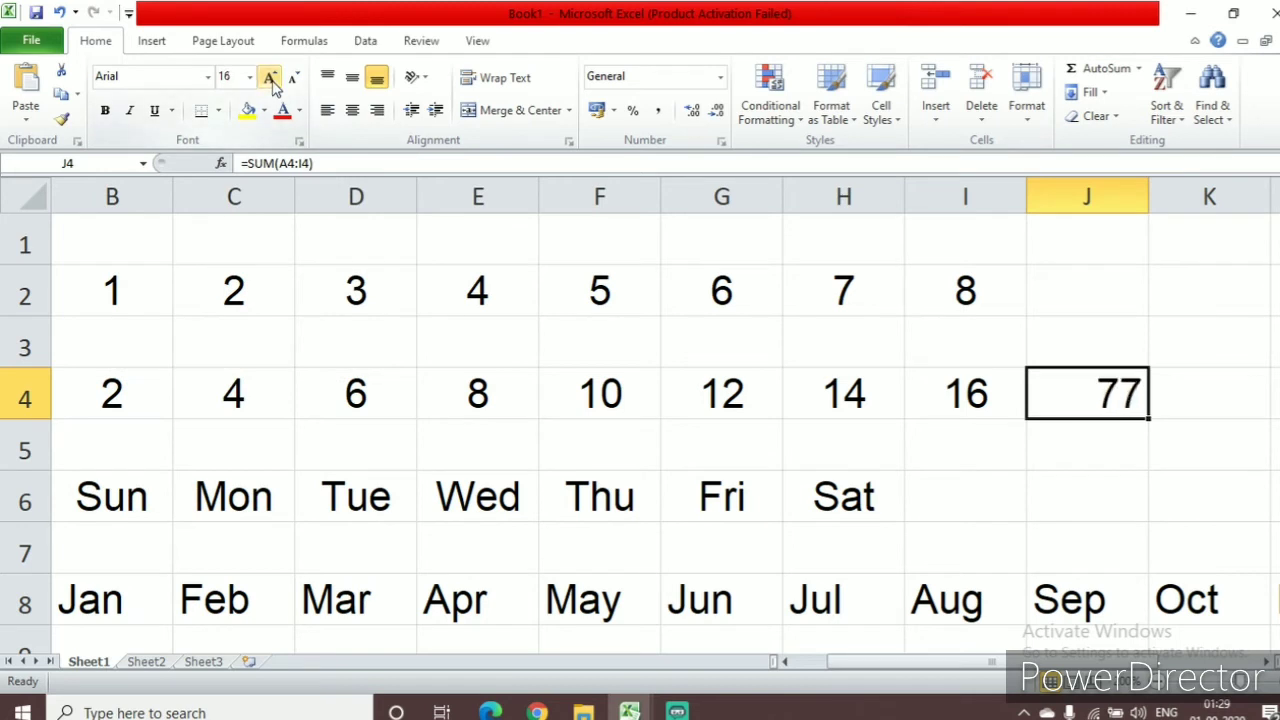
click(271, 80)
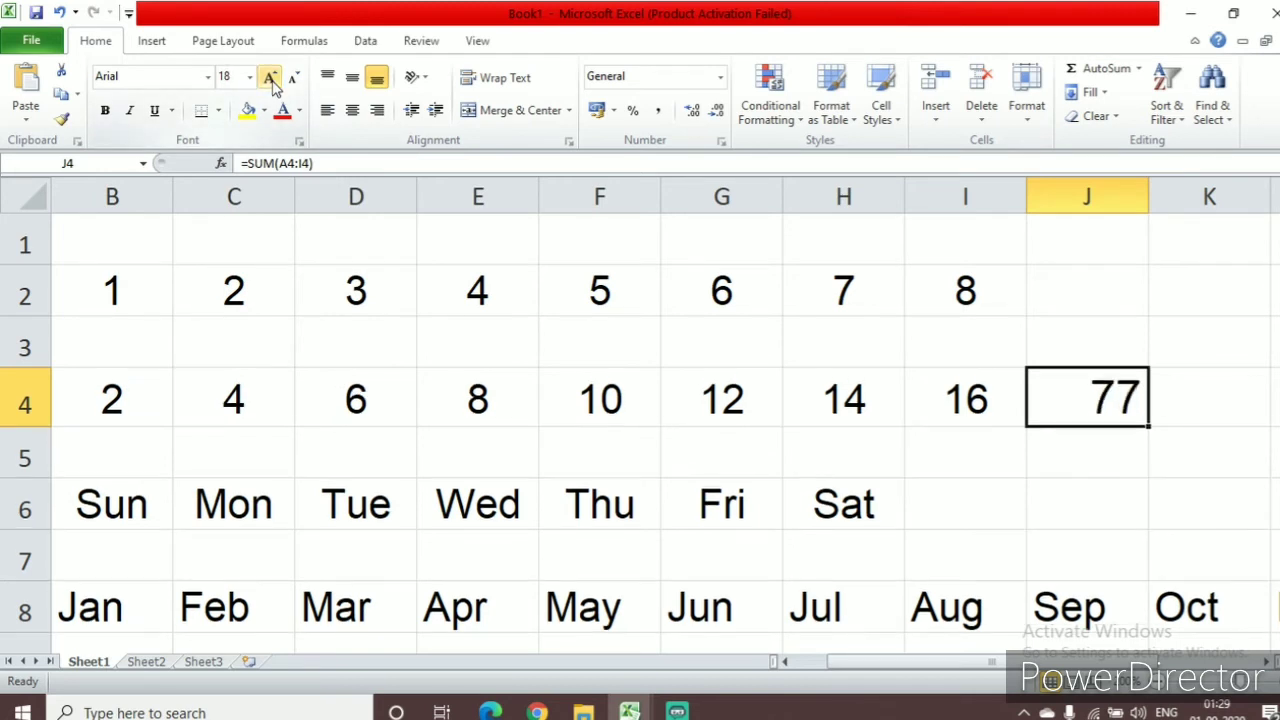
click(1086, 457)
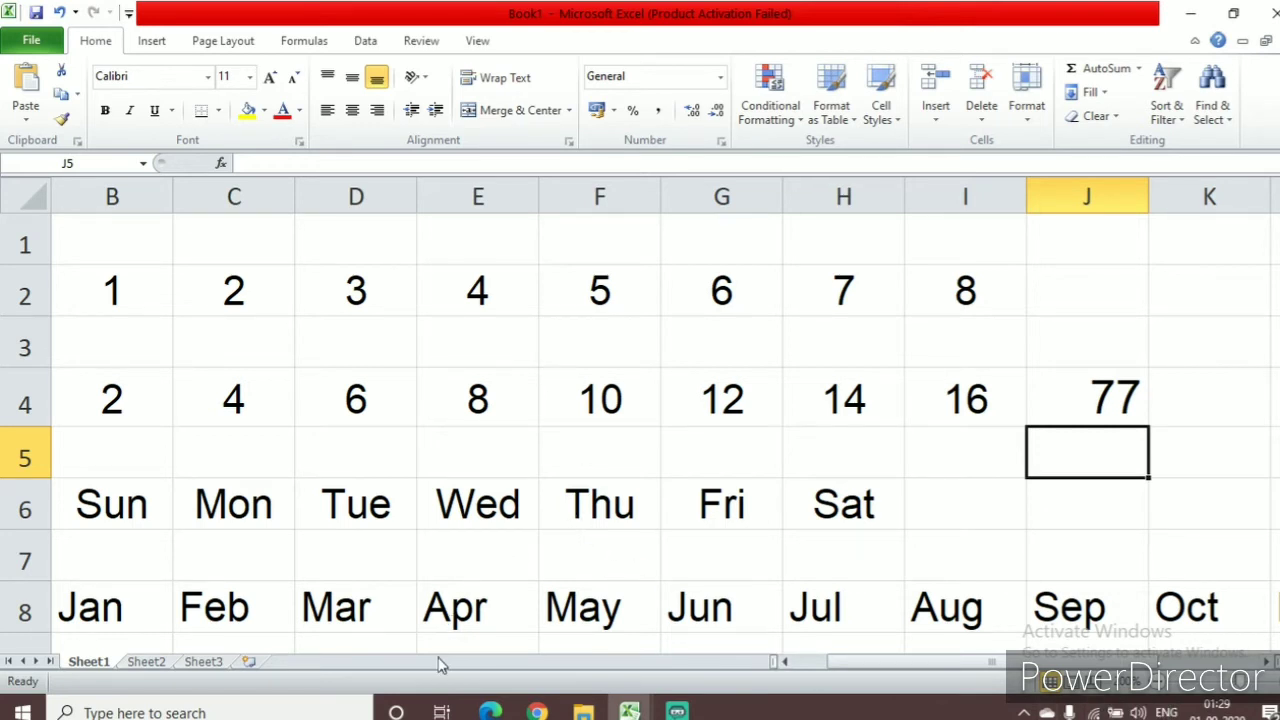
Look at Sheet2, return to Sheet1, and switch to the other open workbook containing the student marks table
click(143, 664)
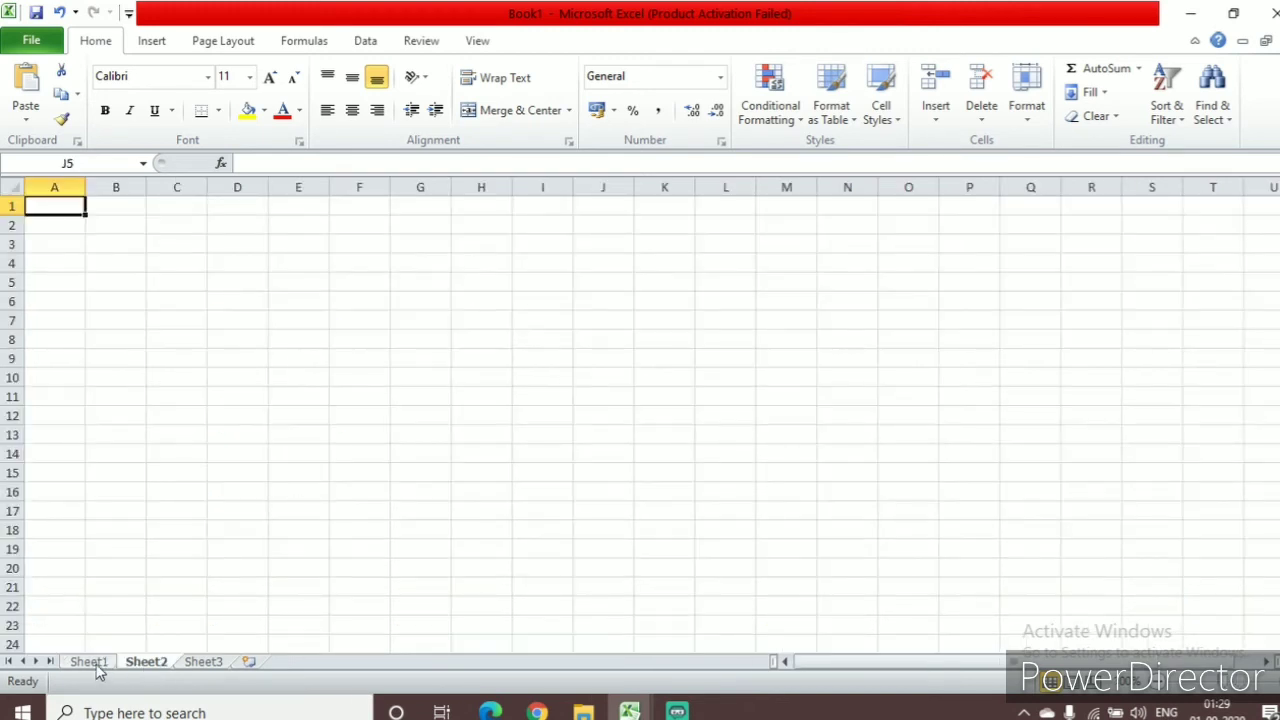
click(96, 664)
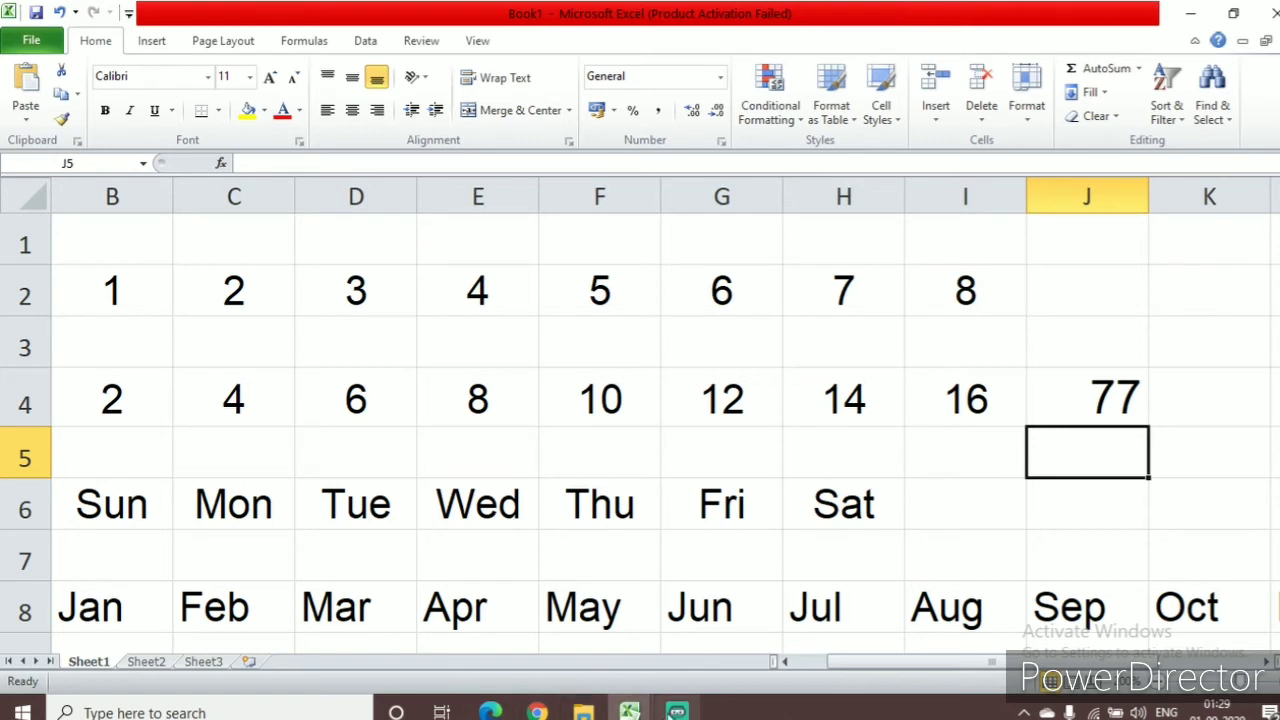
mouse_move(677, 710)
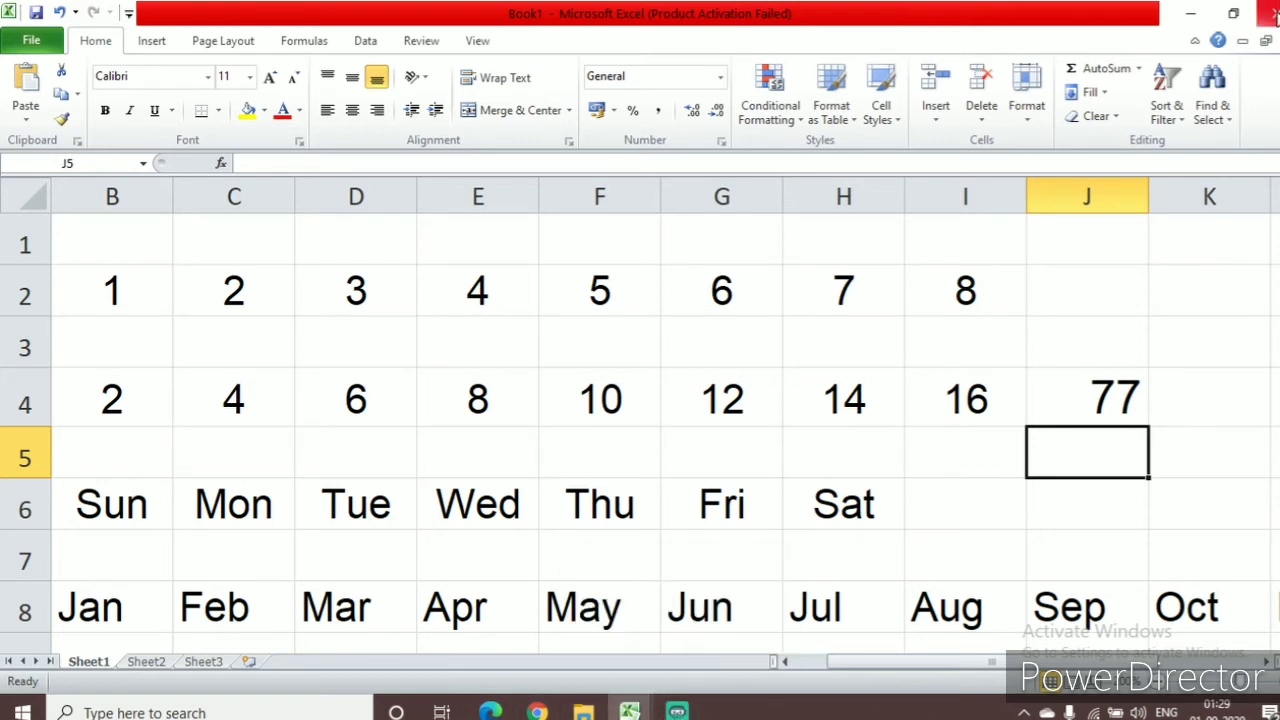
click(1180, 16)
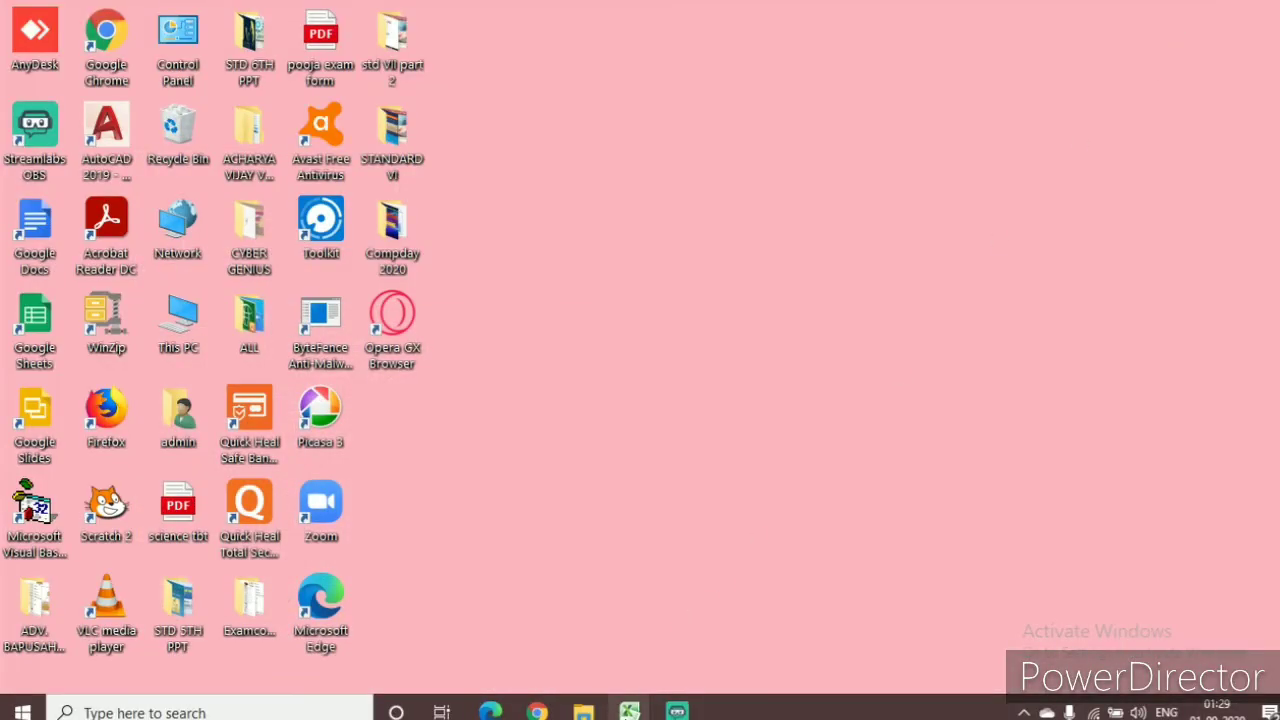
mouse_move(629, 710)
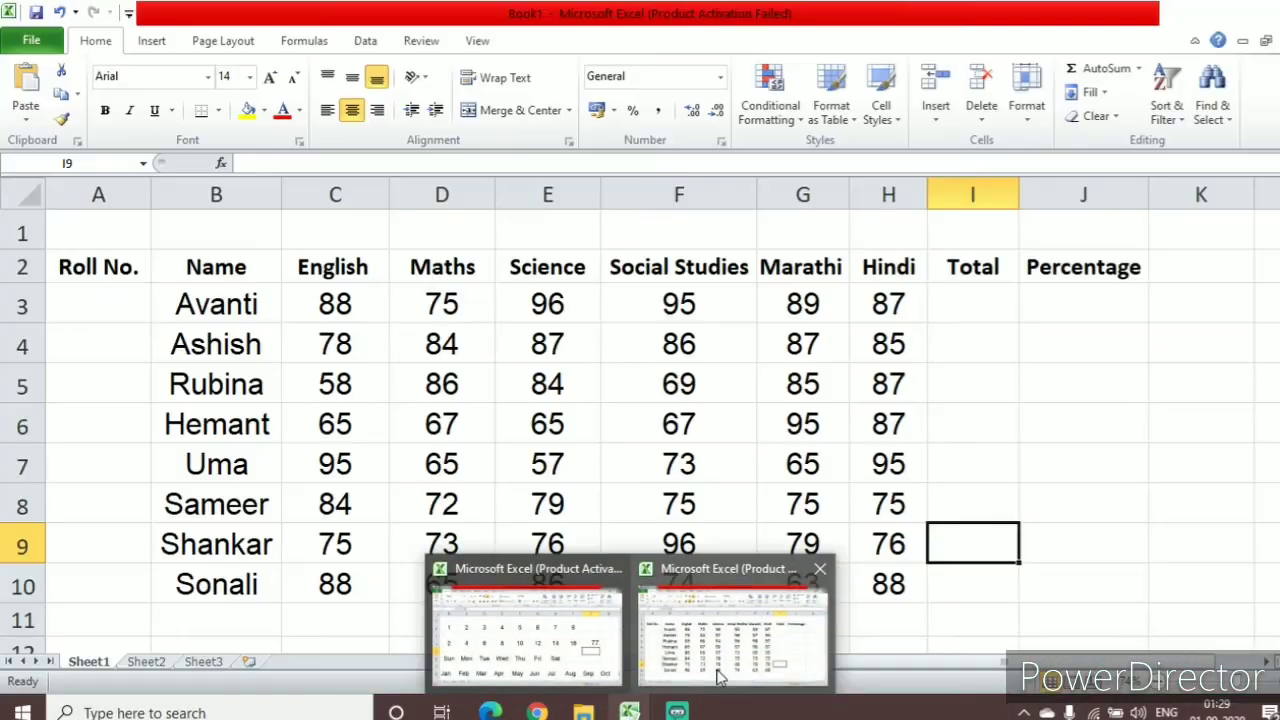
click(720, 678)
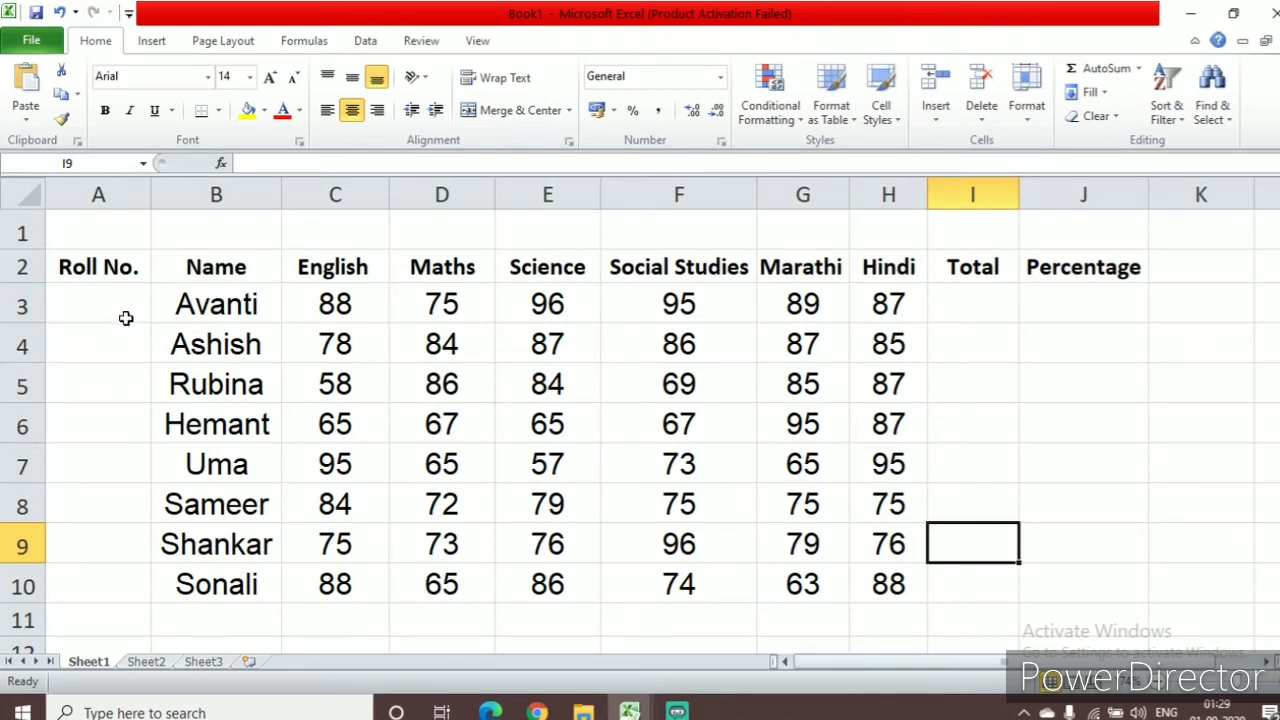
Enter the title "Marksheet for Std. VII" in cell D1 above the marks table
click(443, 230)
double_click(478, 238)
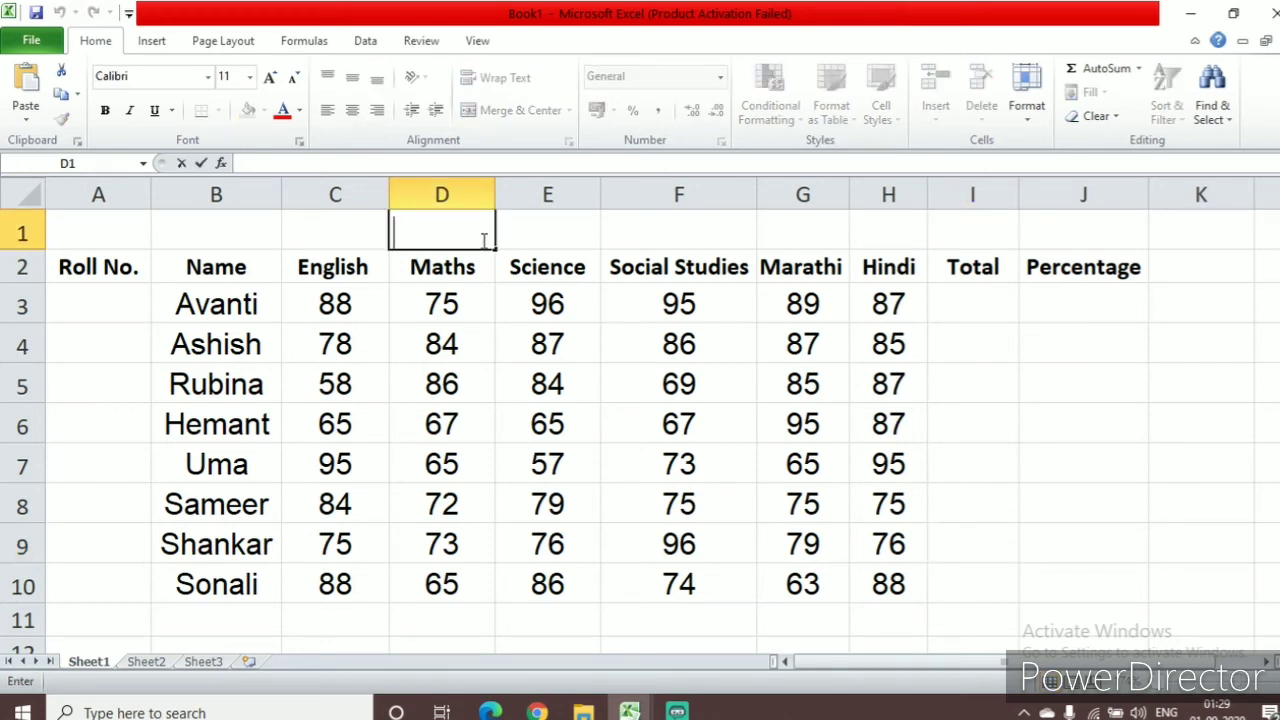
text(Mer)
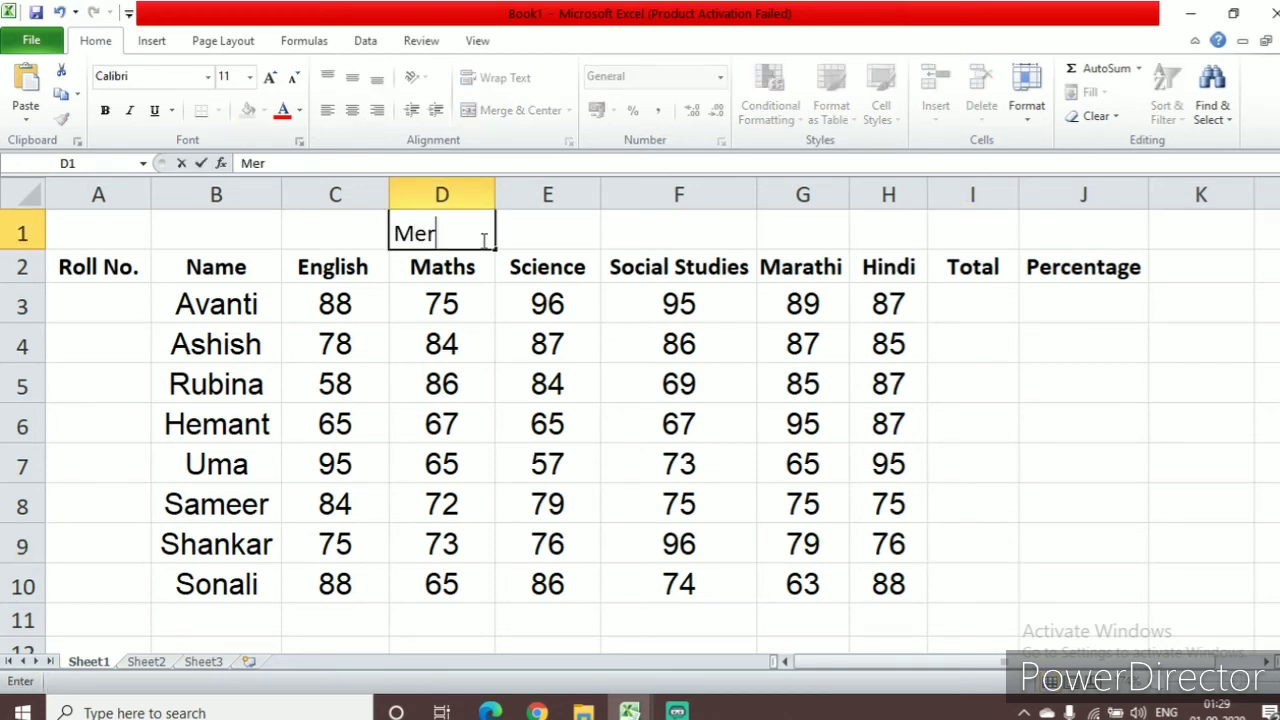
key(BackSpace)
key(BackSpace)
text(arkshee)
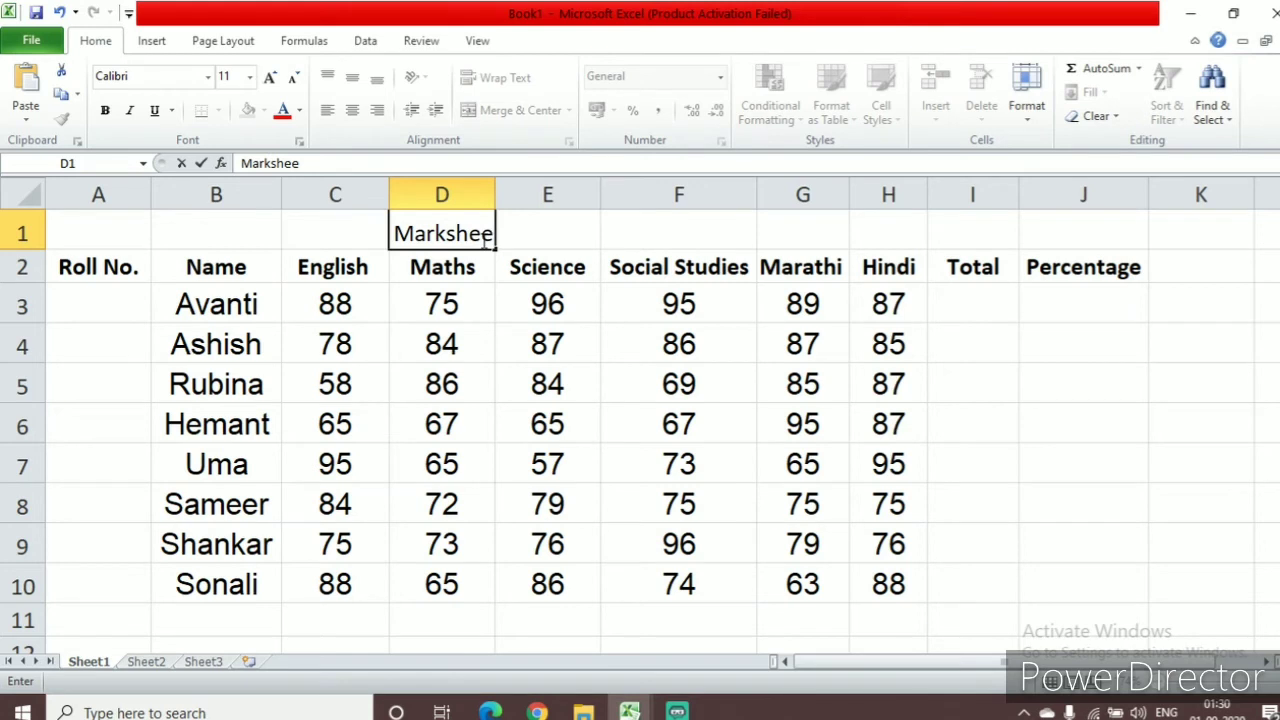
text(t for Std)
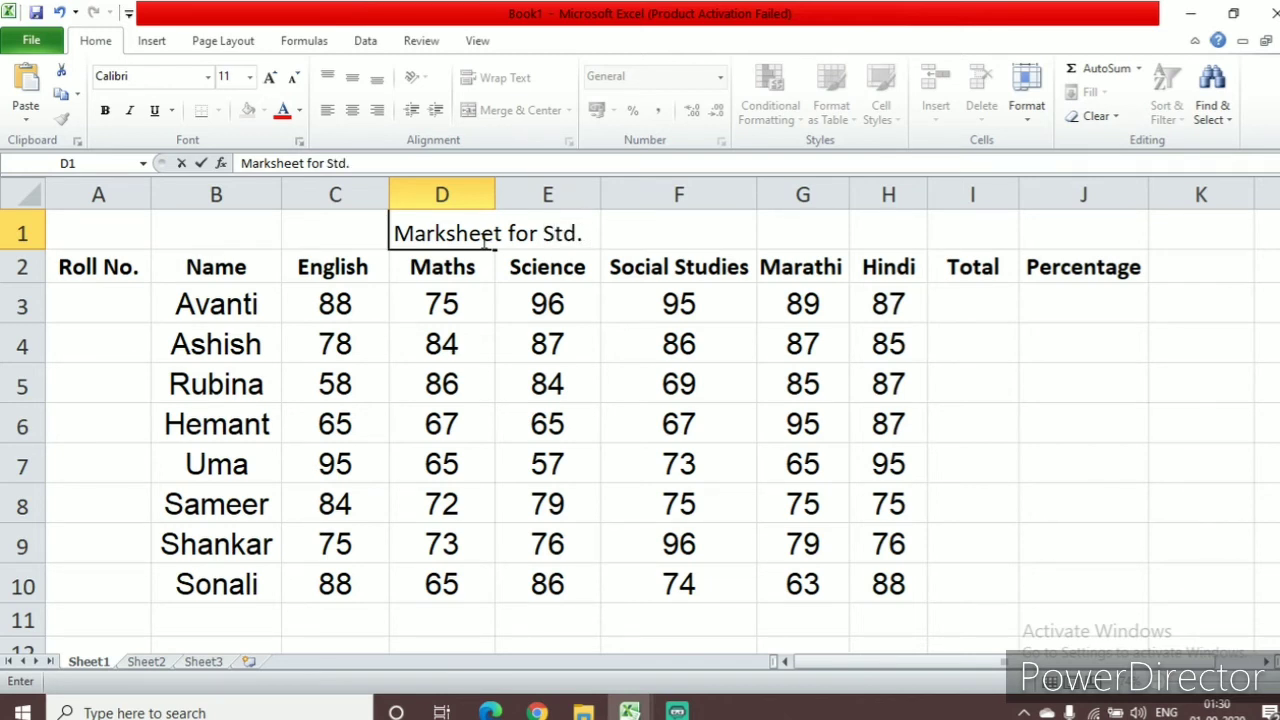
text(. VII)
Format the marksheet title text in D1 with the Arial Black font at size 16
drag(397, 234, 646, 243)
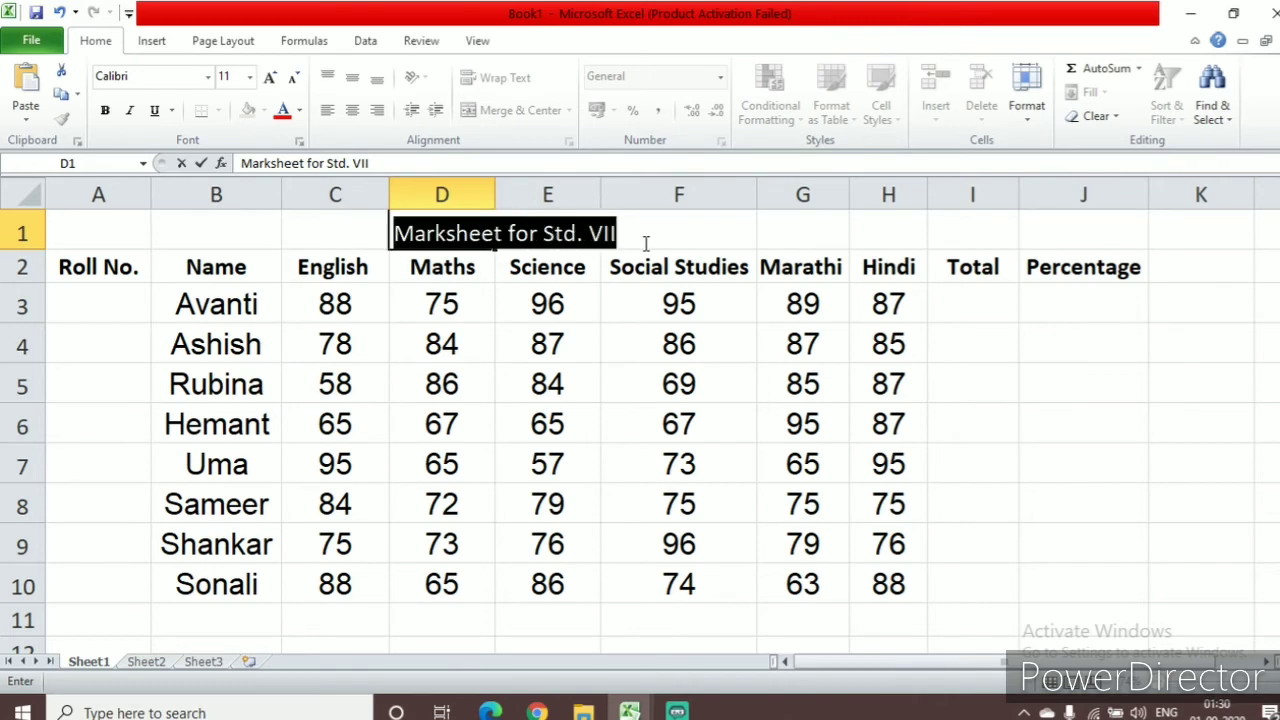
click(208, 77)
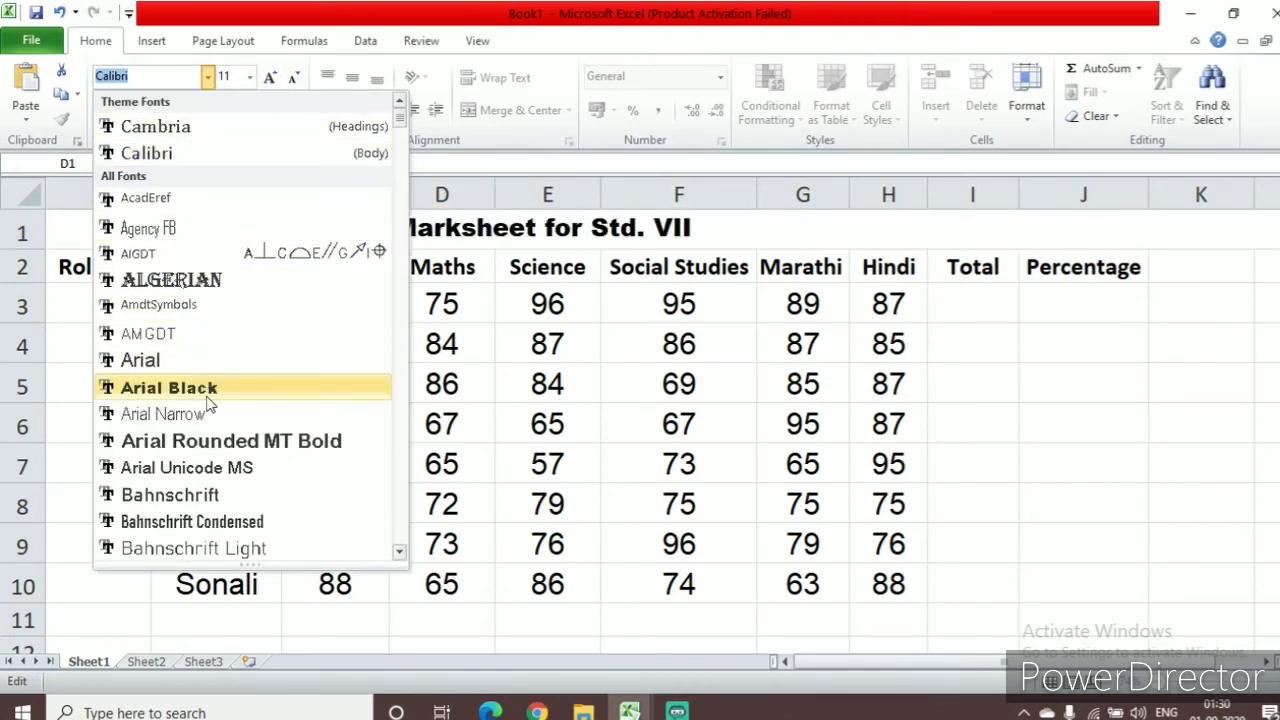
click(208, 397)
click(270, 78)
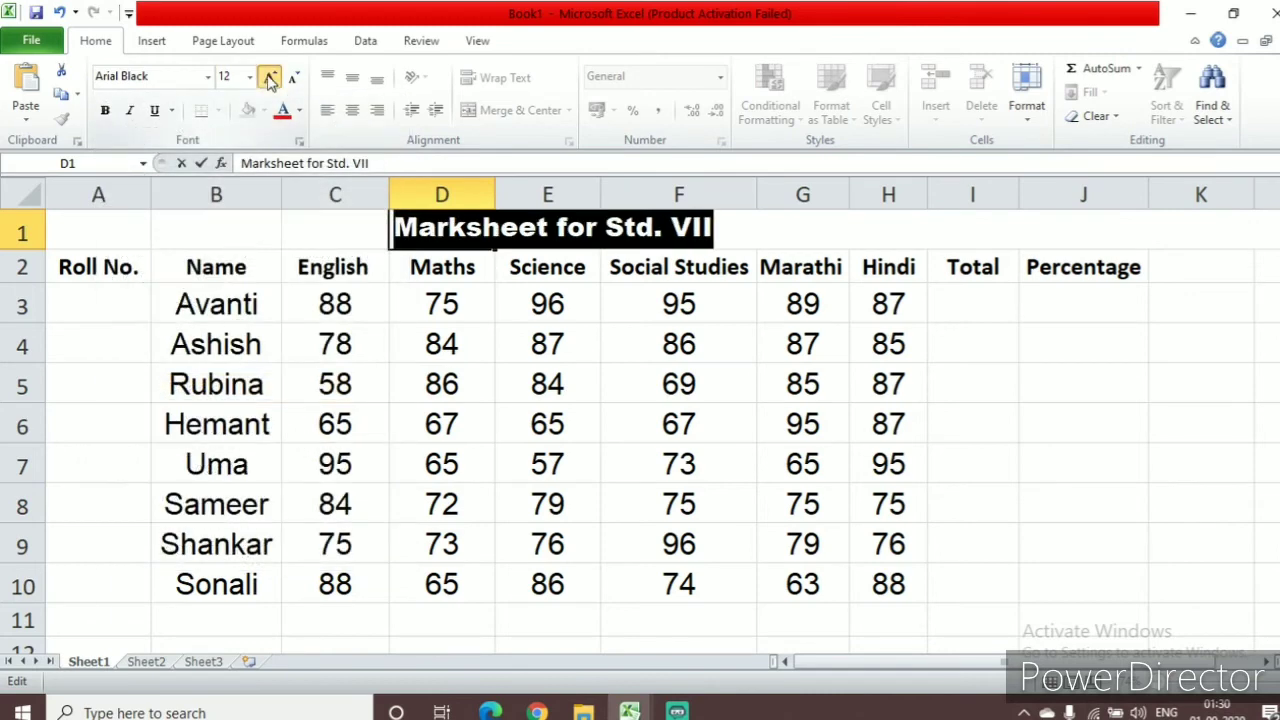
click(270, 78)
click(270, 78)
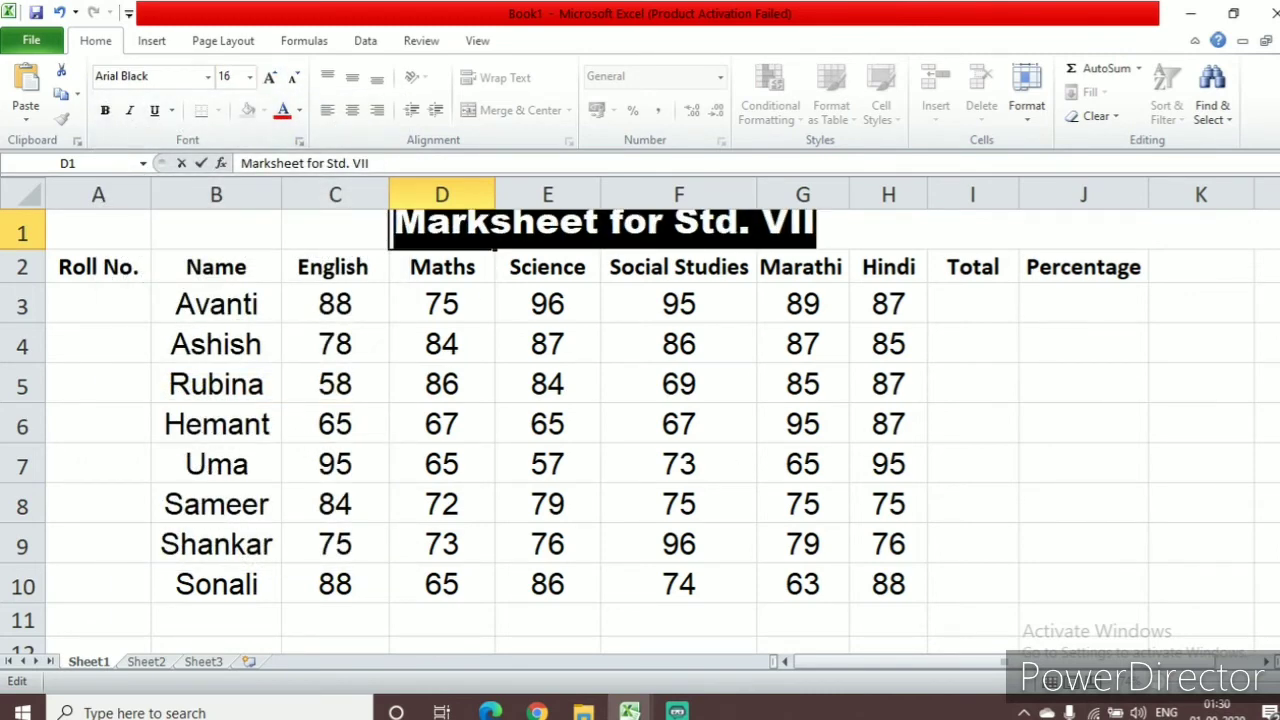
Move the marks table A2:J10 down one row so that its headings start at A3
drag(94, 262, 1031, 606)
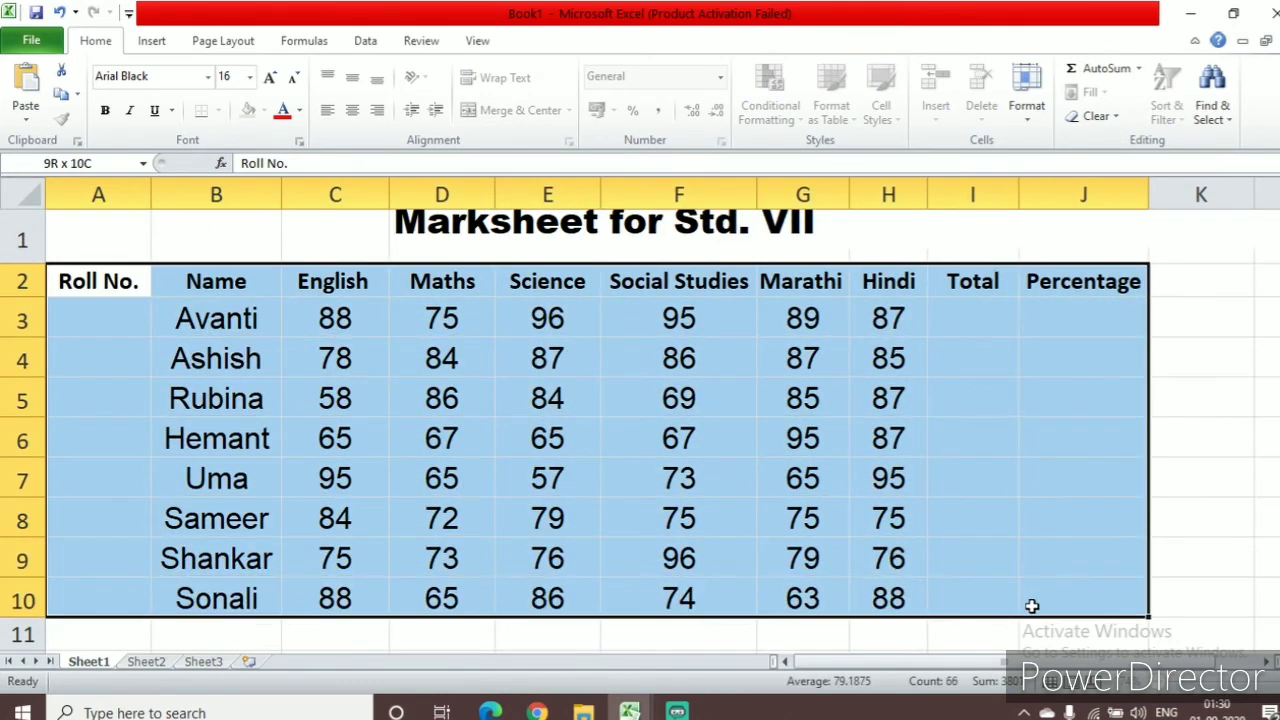
drag(988, 262, 981, 346)
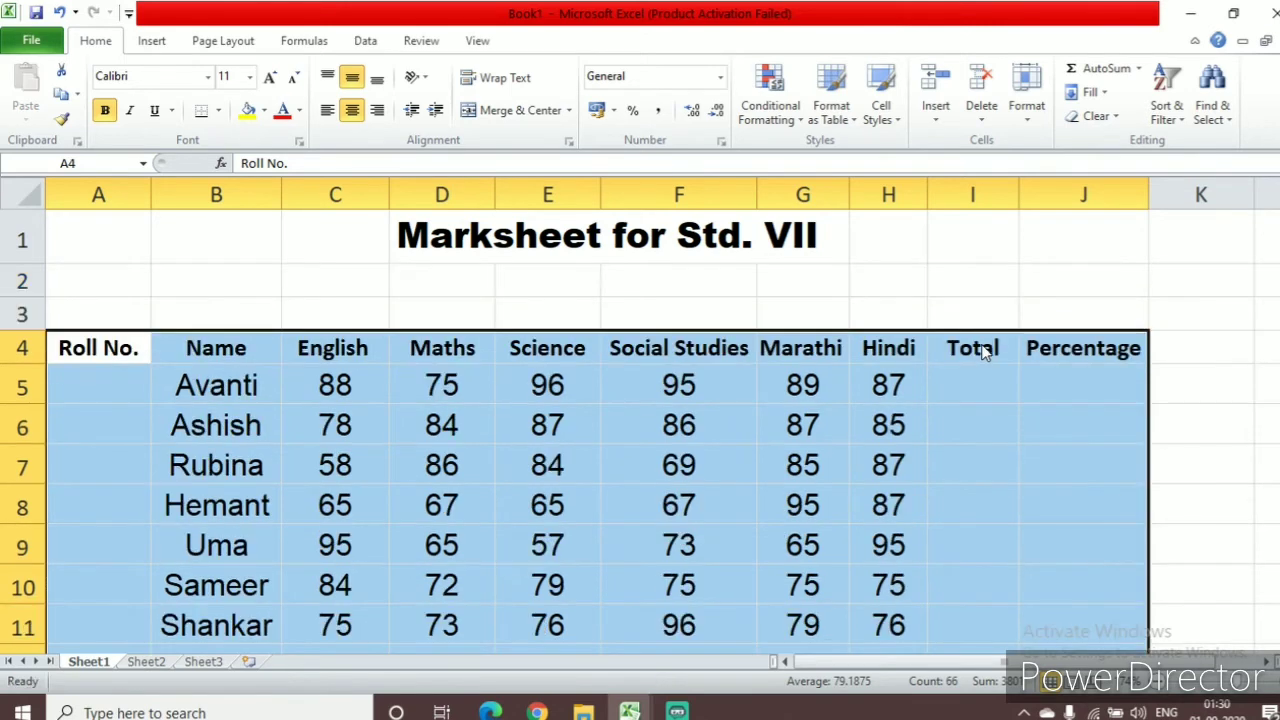
click(630, 291)
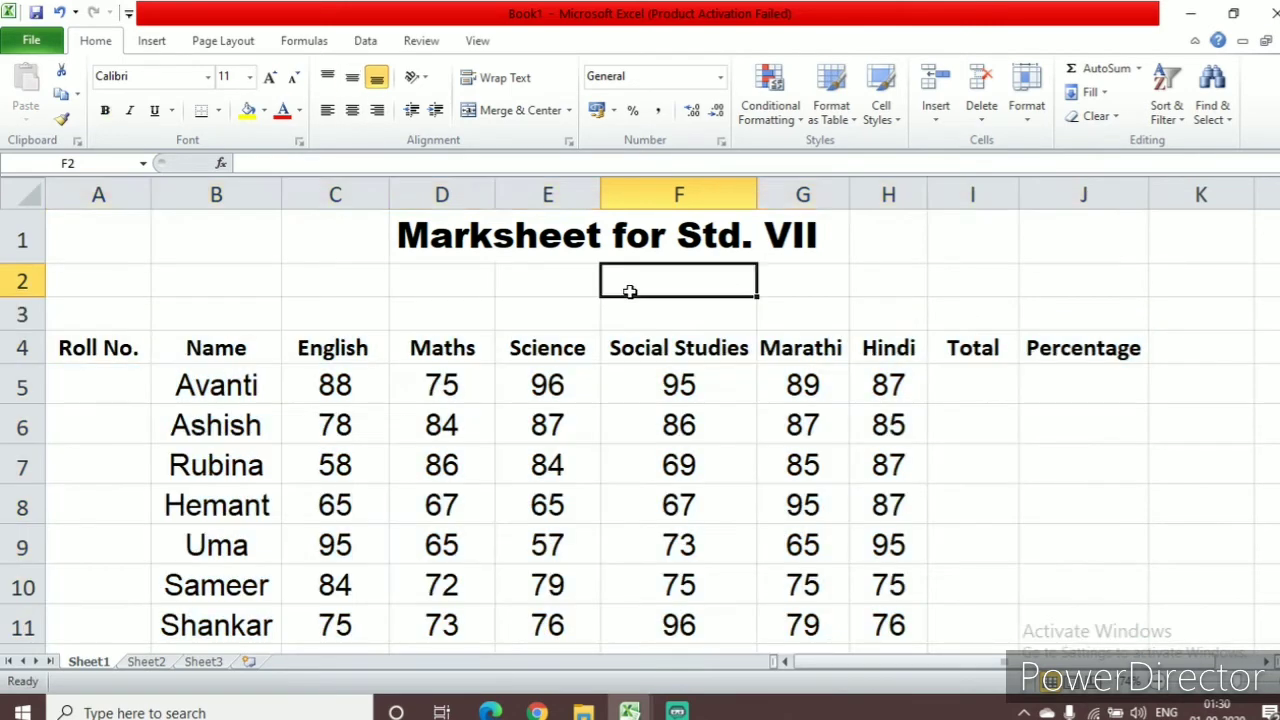
drag(98, 352, 1071, 577)
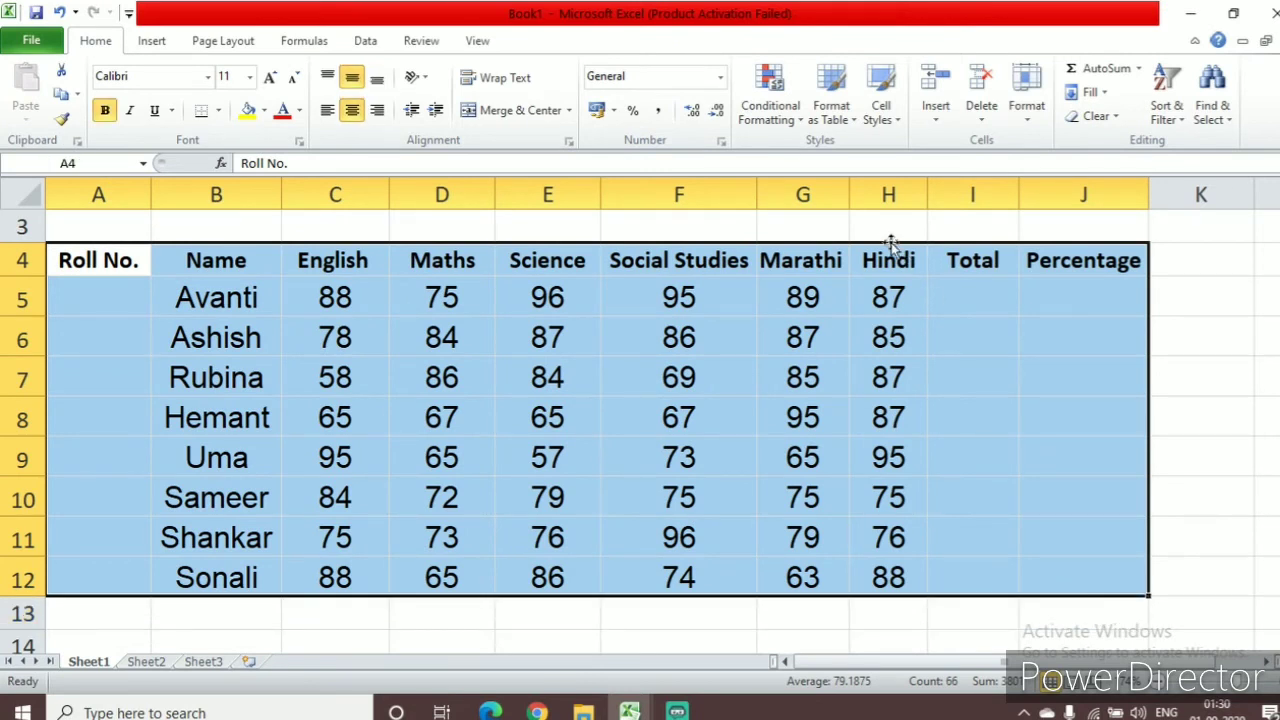
drag(890, 243, 893, 228)
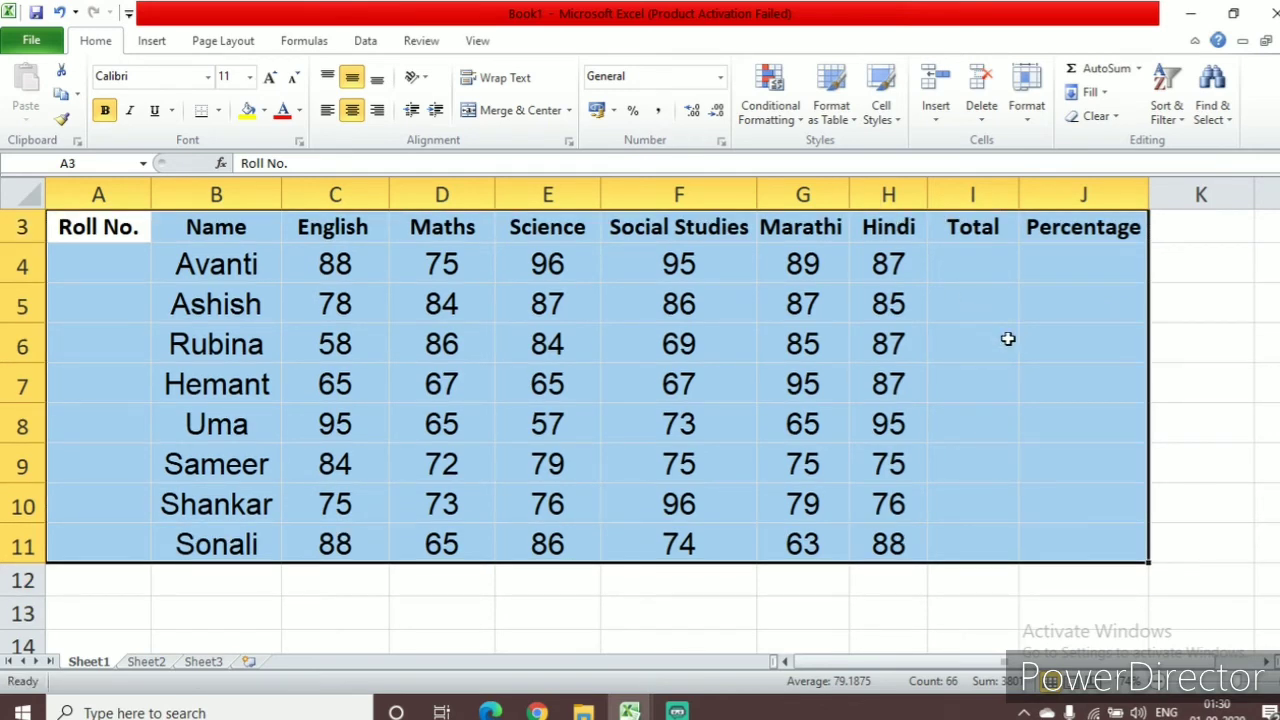
scroll(1006, 337, up, 1)
Colour the title text "Marksheet for Std. VII" in D1 red
click(568, 249)
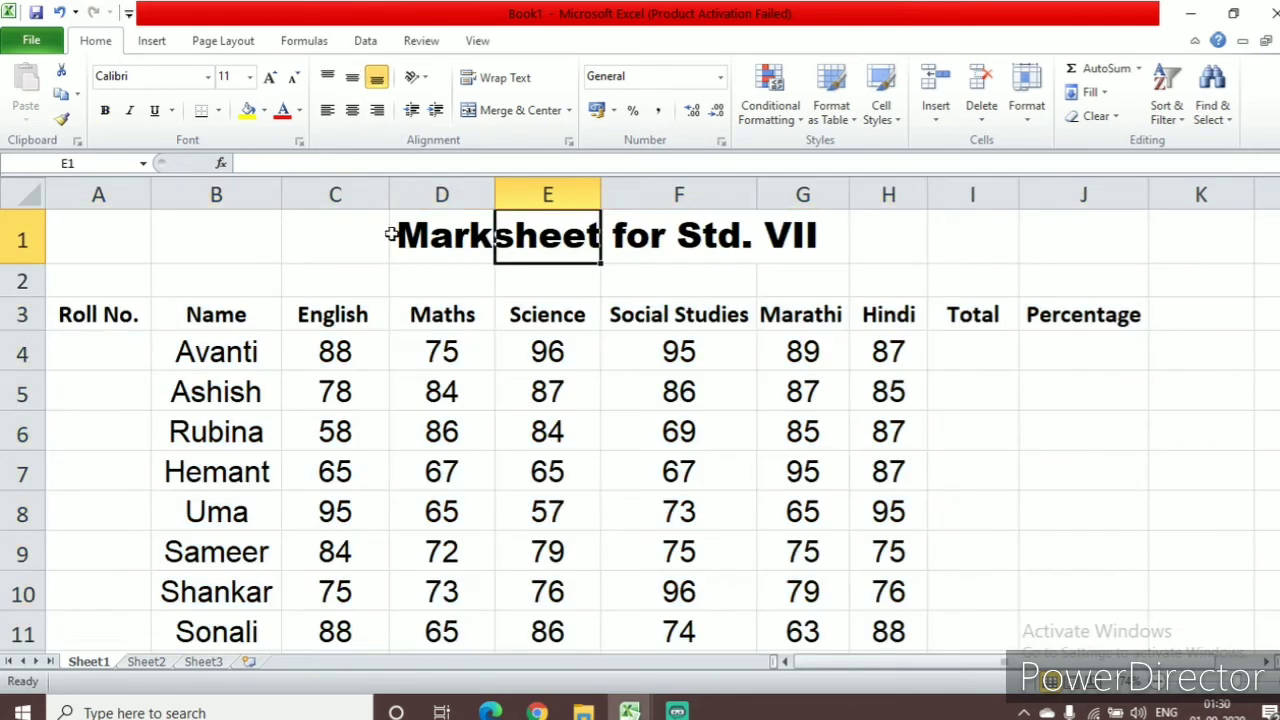
click(398, 234)
double_click(398, 236)
drag(398, 236, 917, 234)
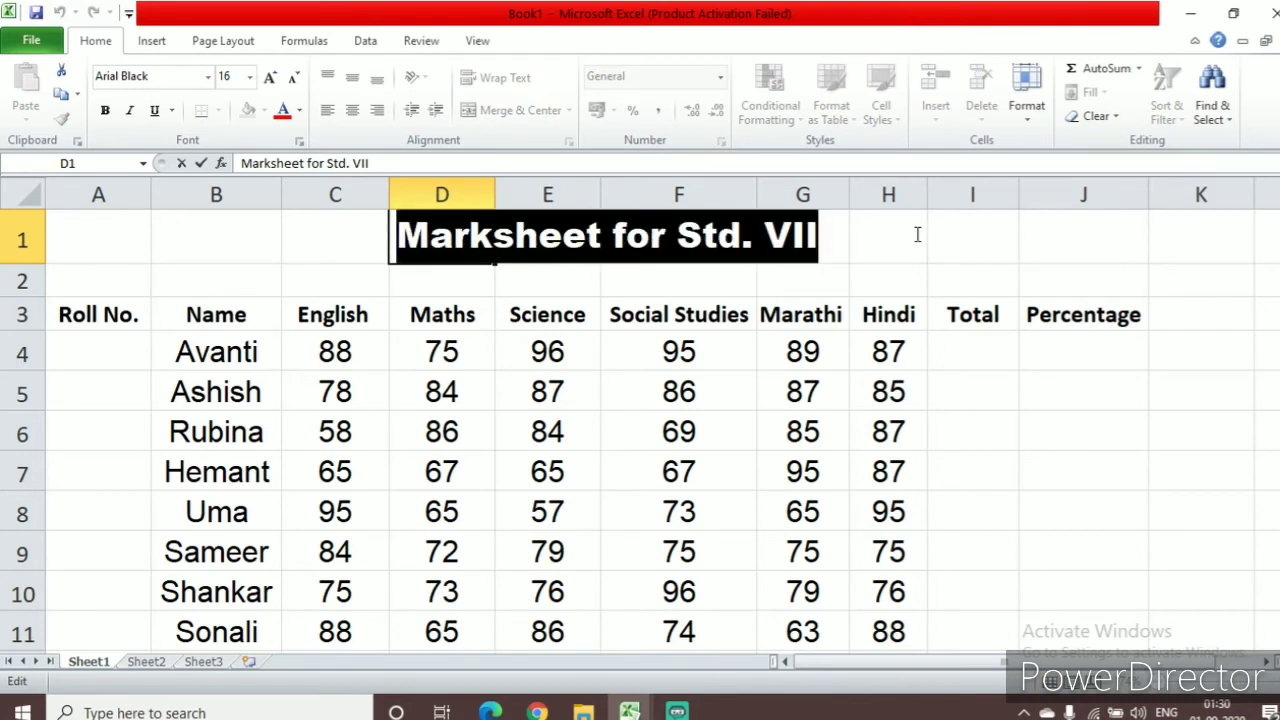
click(284, 114)
click(1064, 424)
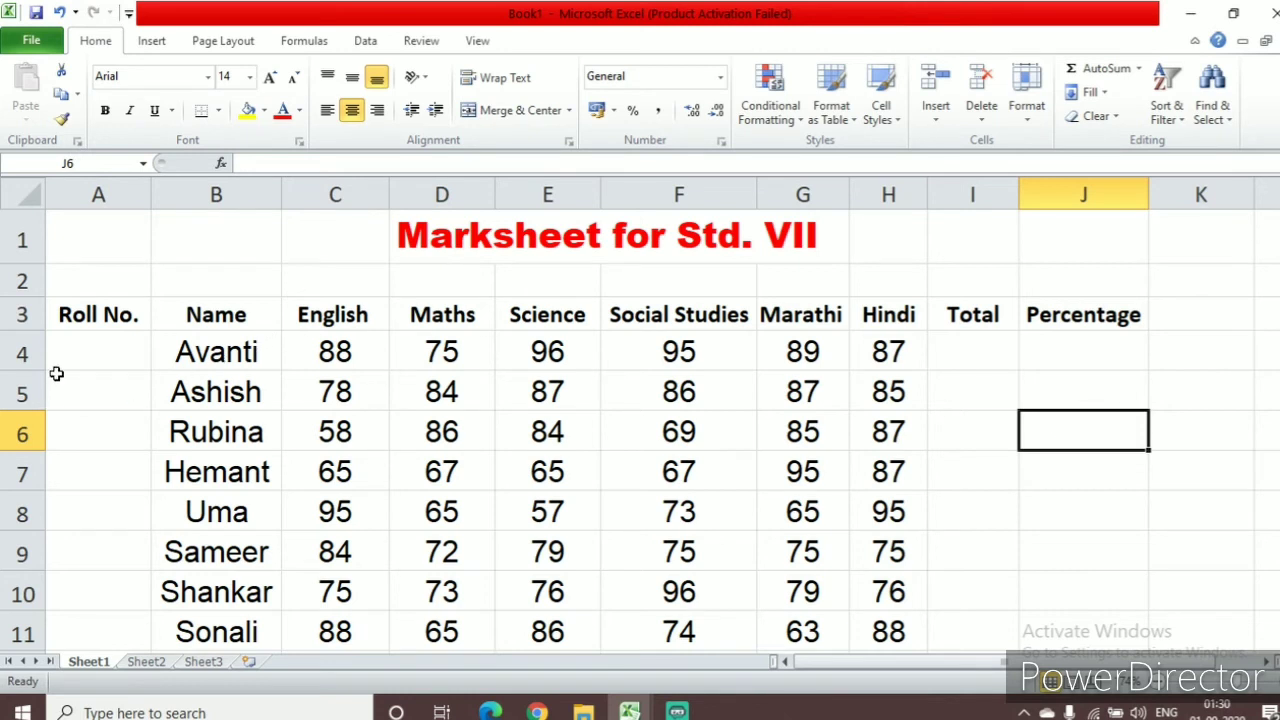
Enter roll numbers 1 in A4 and 2 in A5, and extend the series down to A11 with AutoFill
click(85, 362)
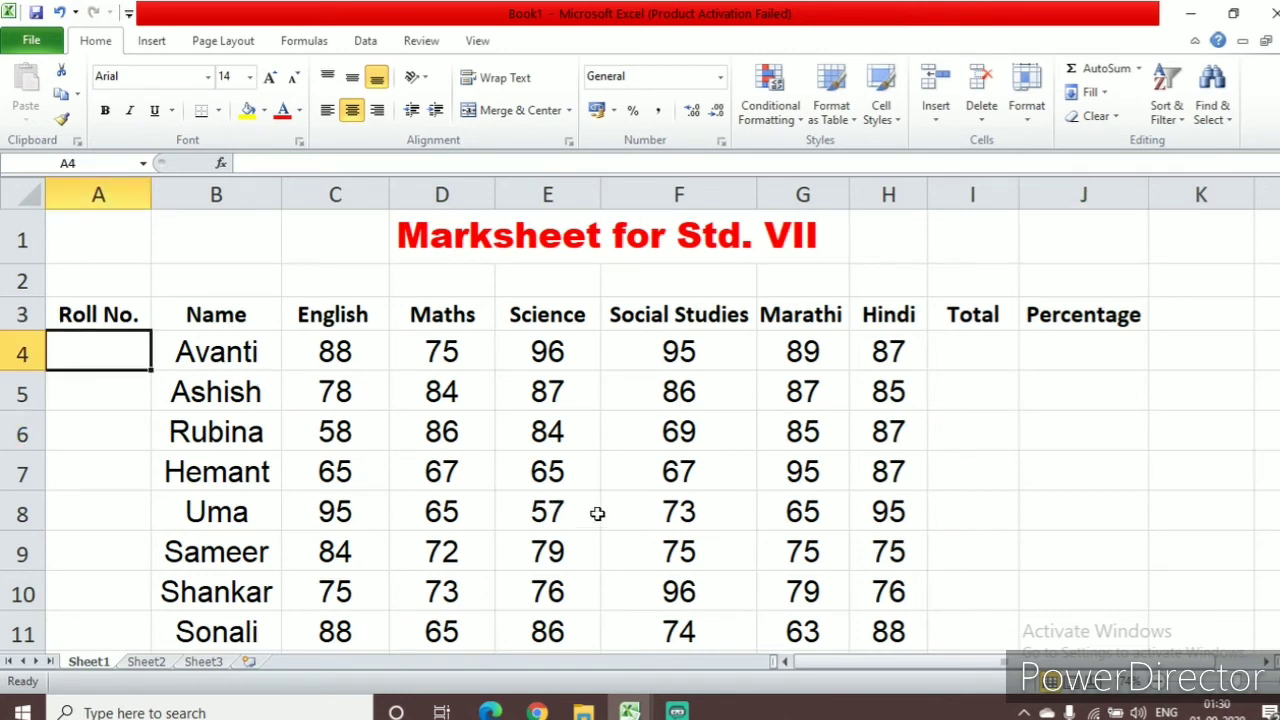
text(1)
key(Return)
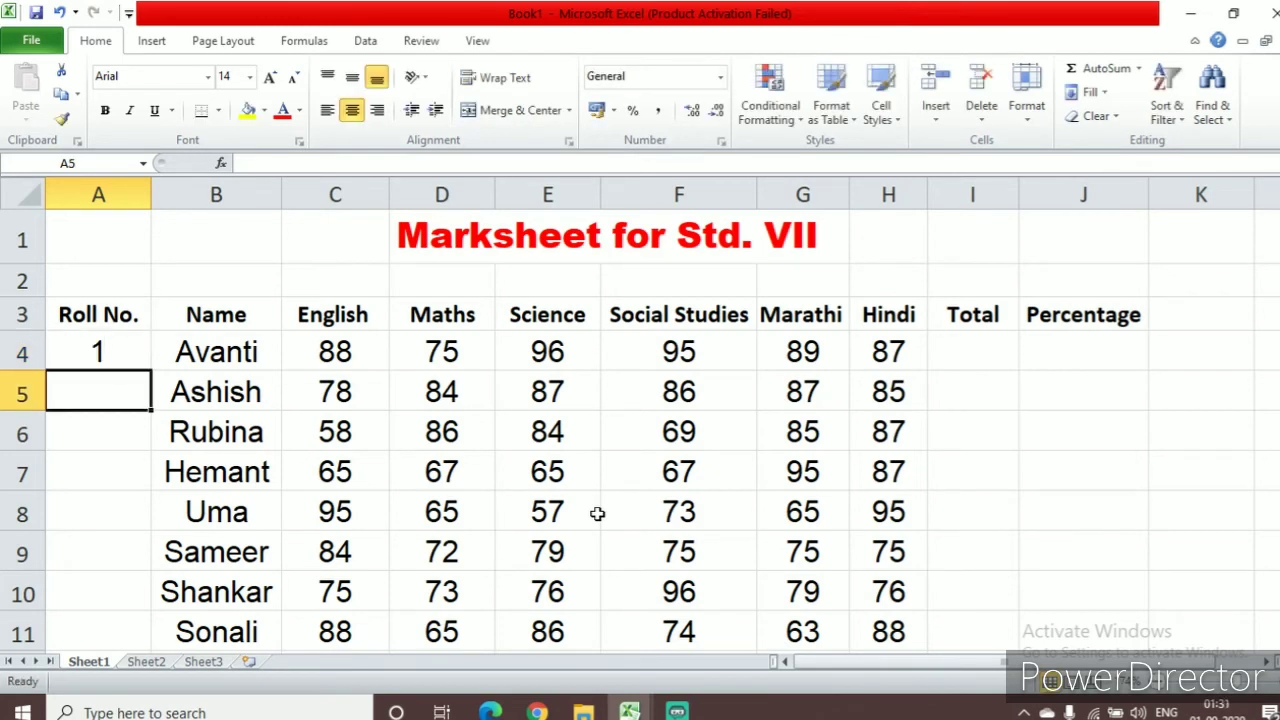
text(2)
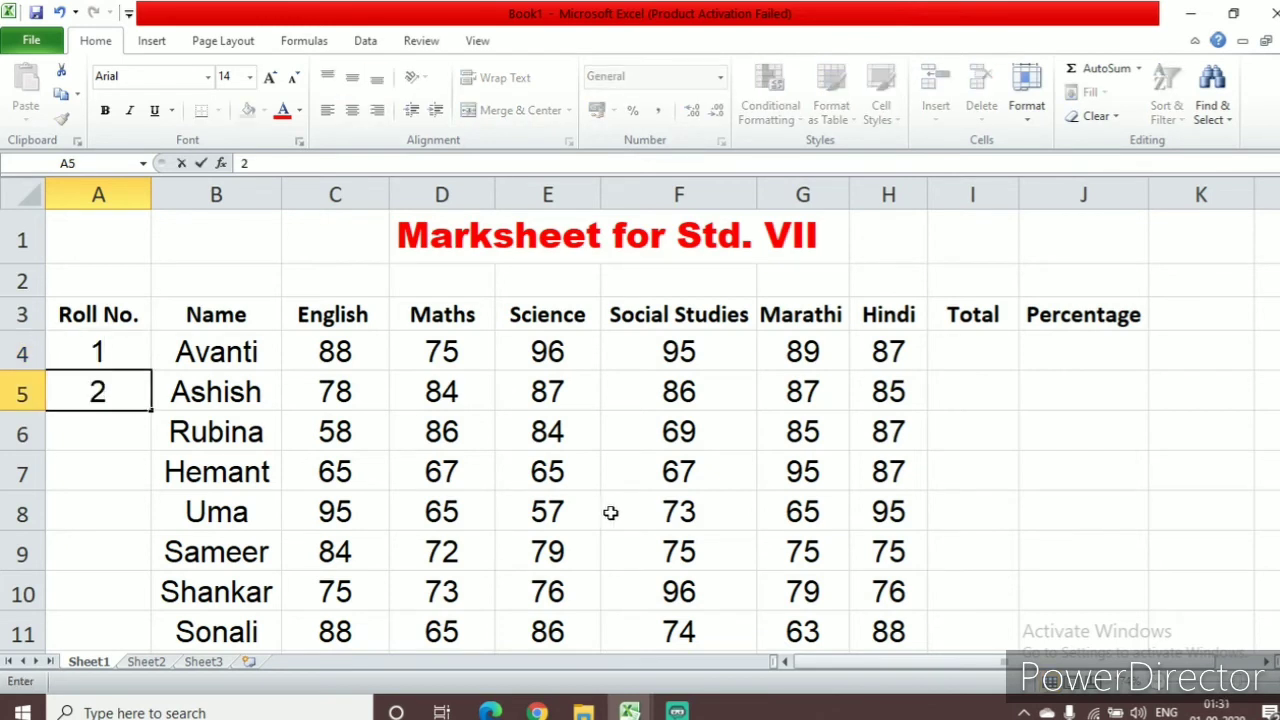
mouse_move(88, 349)
mouse_down()
mouse_move(100, 346)
mouse_move(106, 392)
mouse_up()
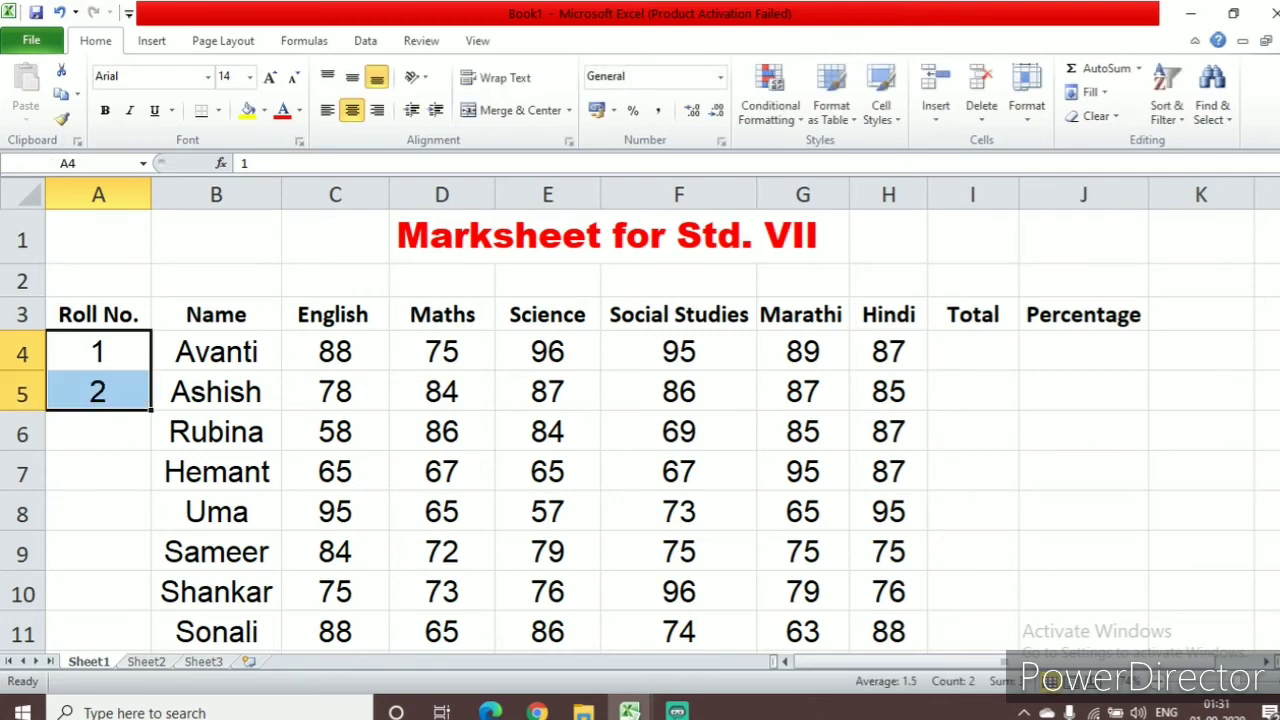
scroll(580, 285, down, 1)
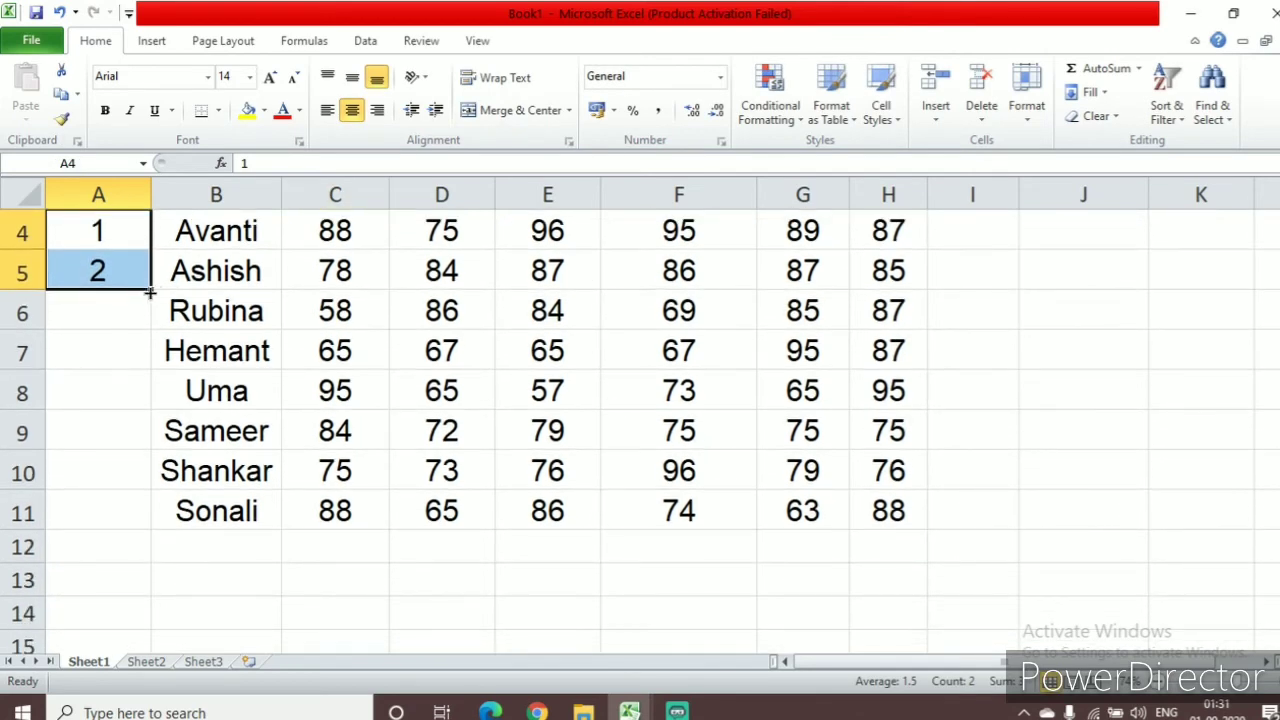
drag(149, 292, 148, 521)
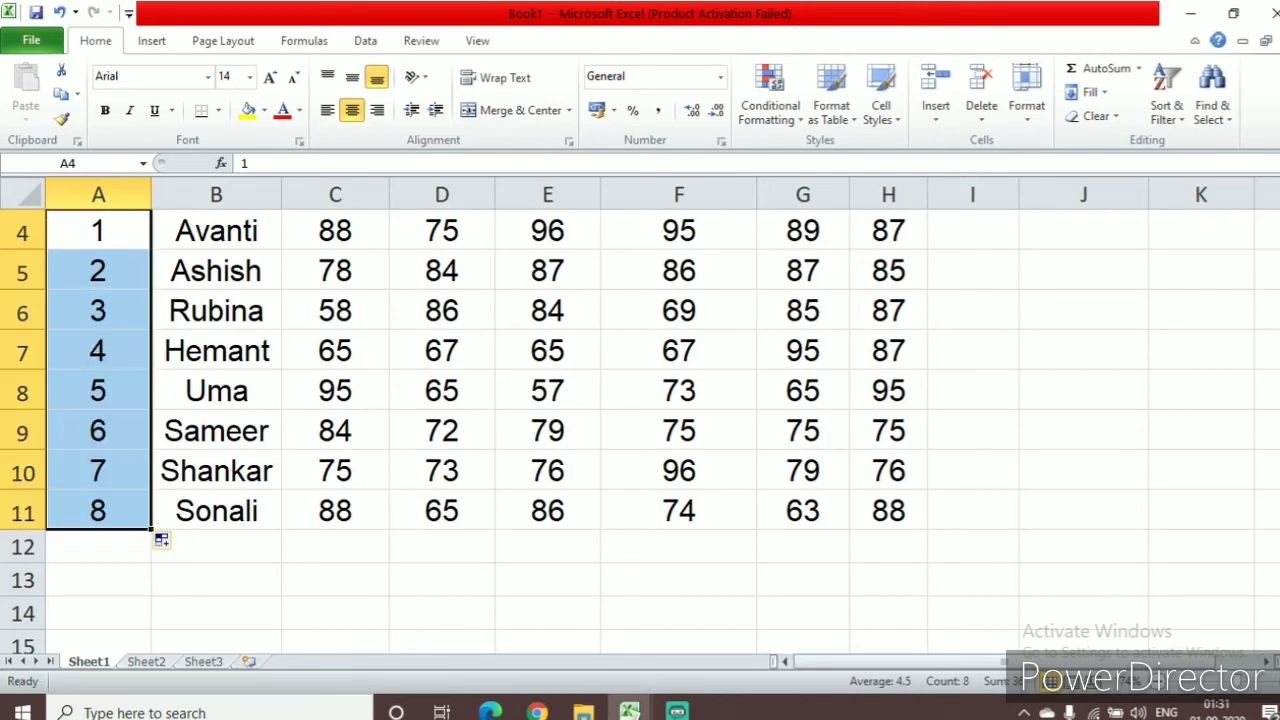
Total the first student's marks C4:H4 in cell I4 with AutoSum
scroll(700, 380, up, 1)
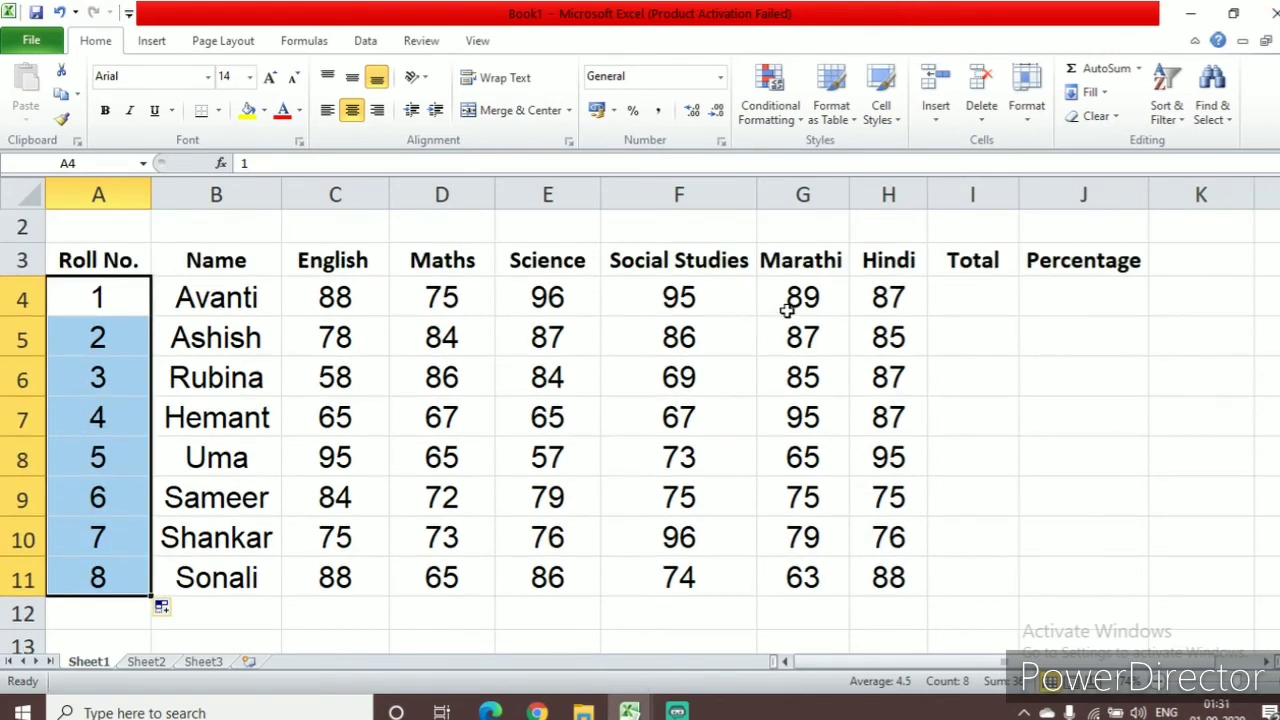
click(984, 295)
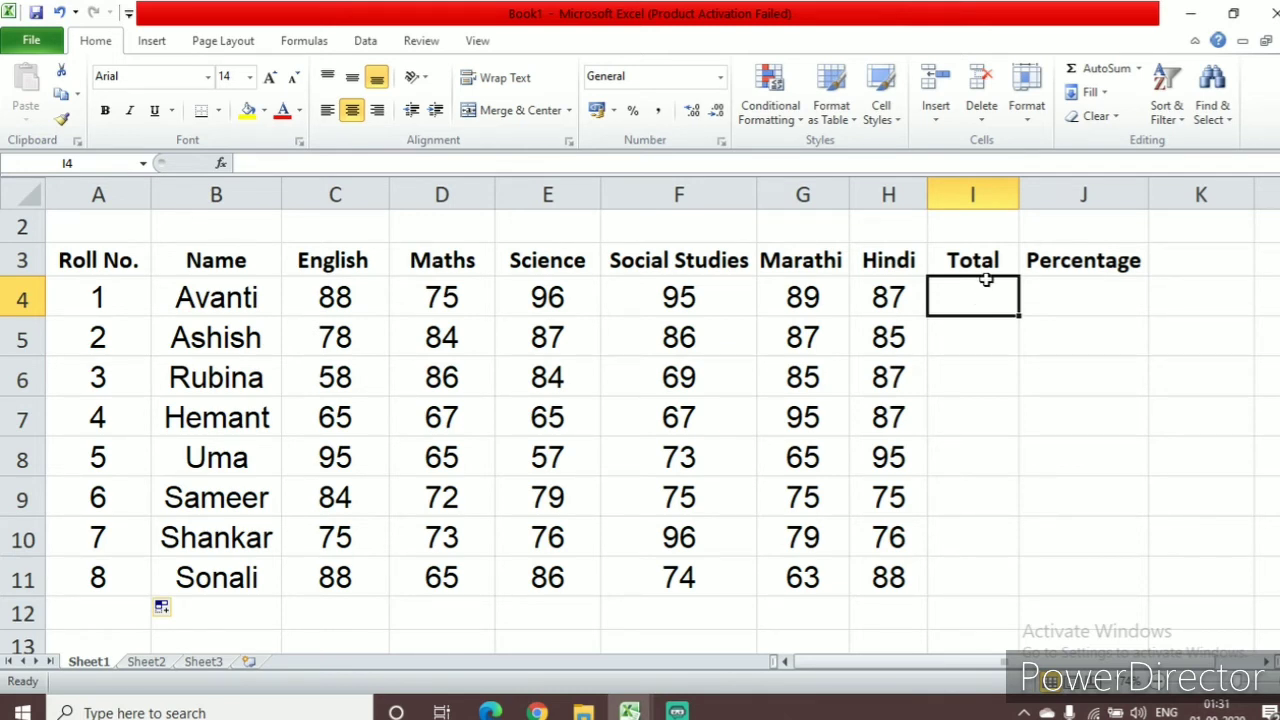
click(1084, 78)
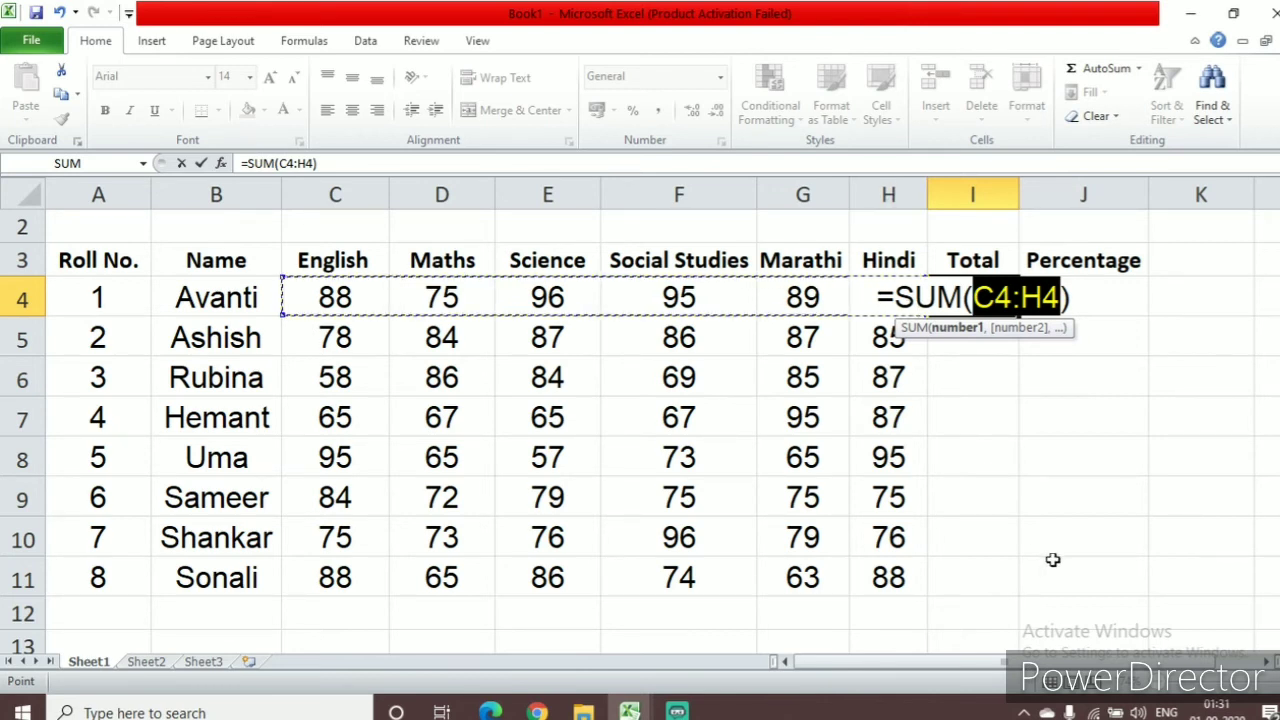
key(Return)
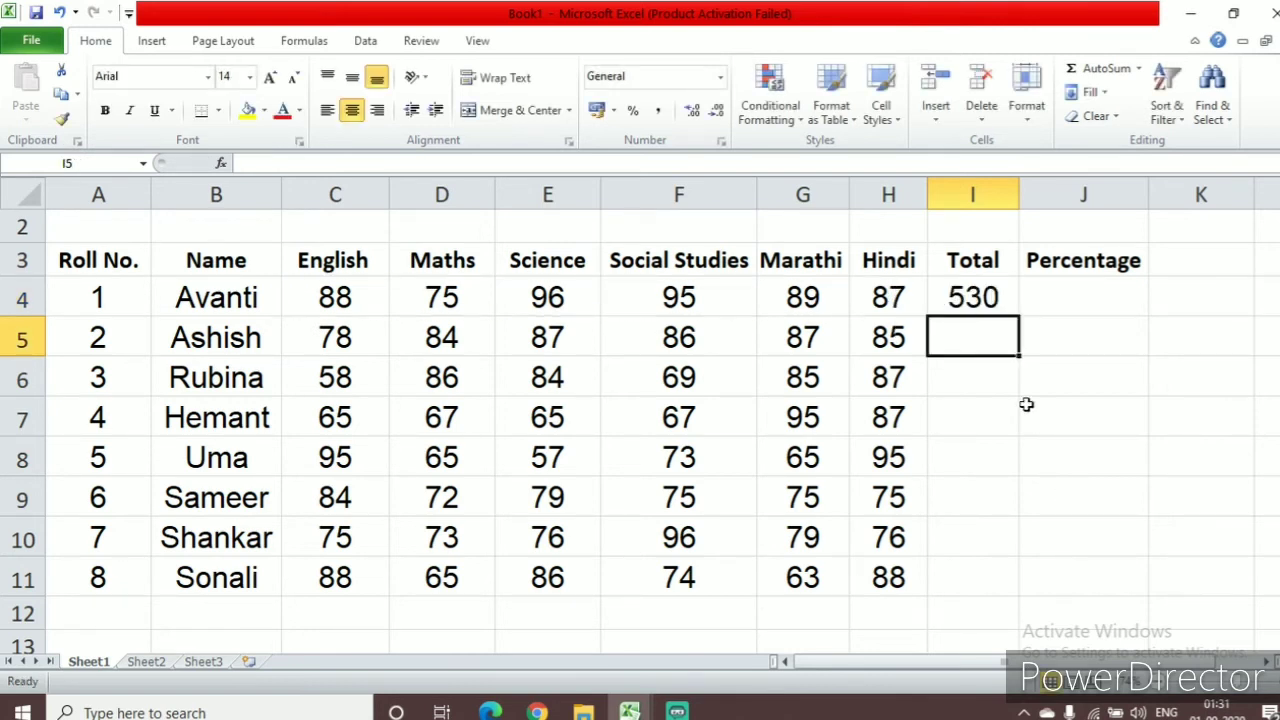
Copy the total formula from I4 down to I11 with AutoFill for the remaining students
click(973, 298)
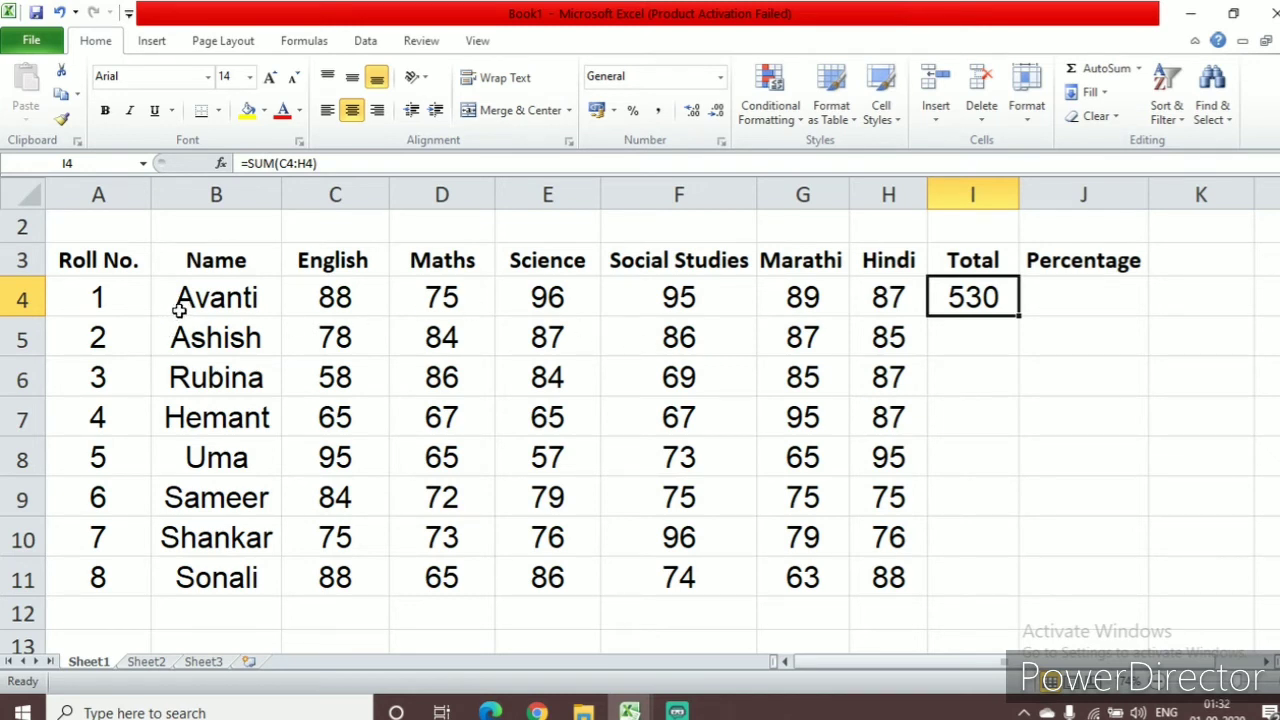
click(987, 333)
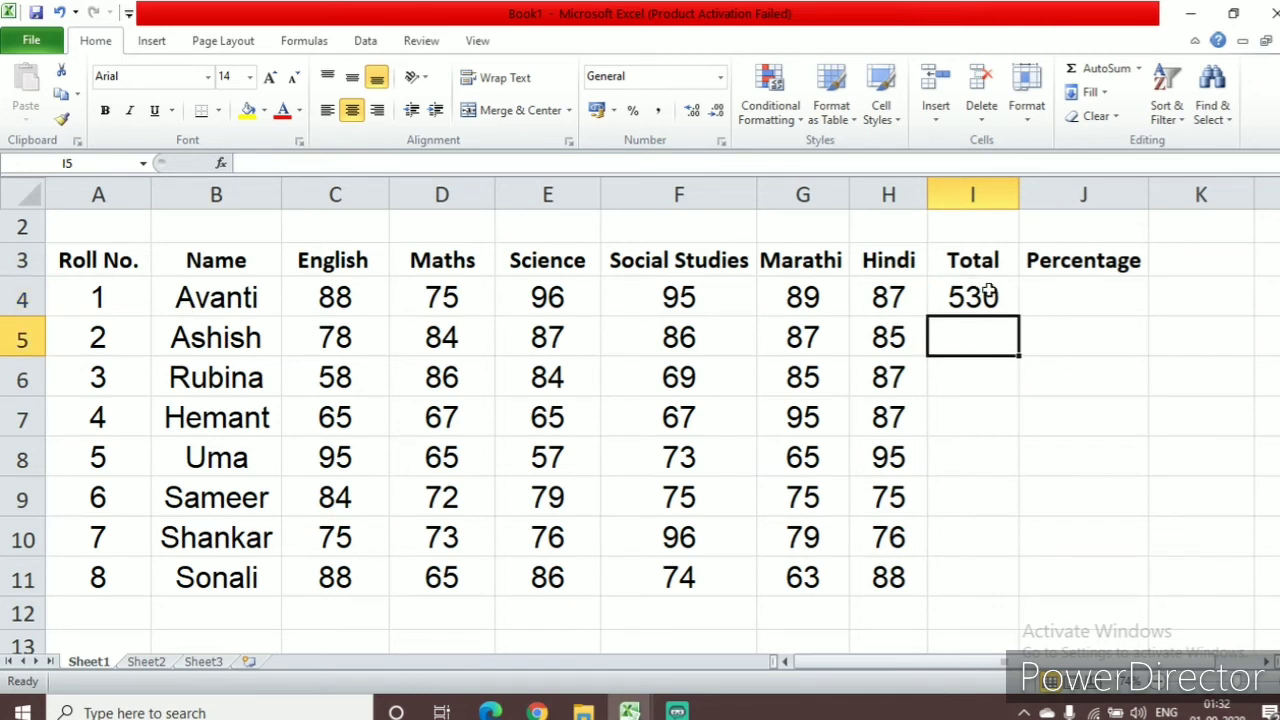
click(988, 291)
click(985, 340)
click(977, 403)
click(977, 380)
click(986, 332)
click(992, 298)
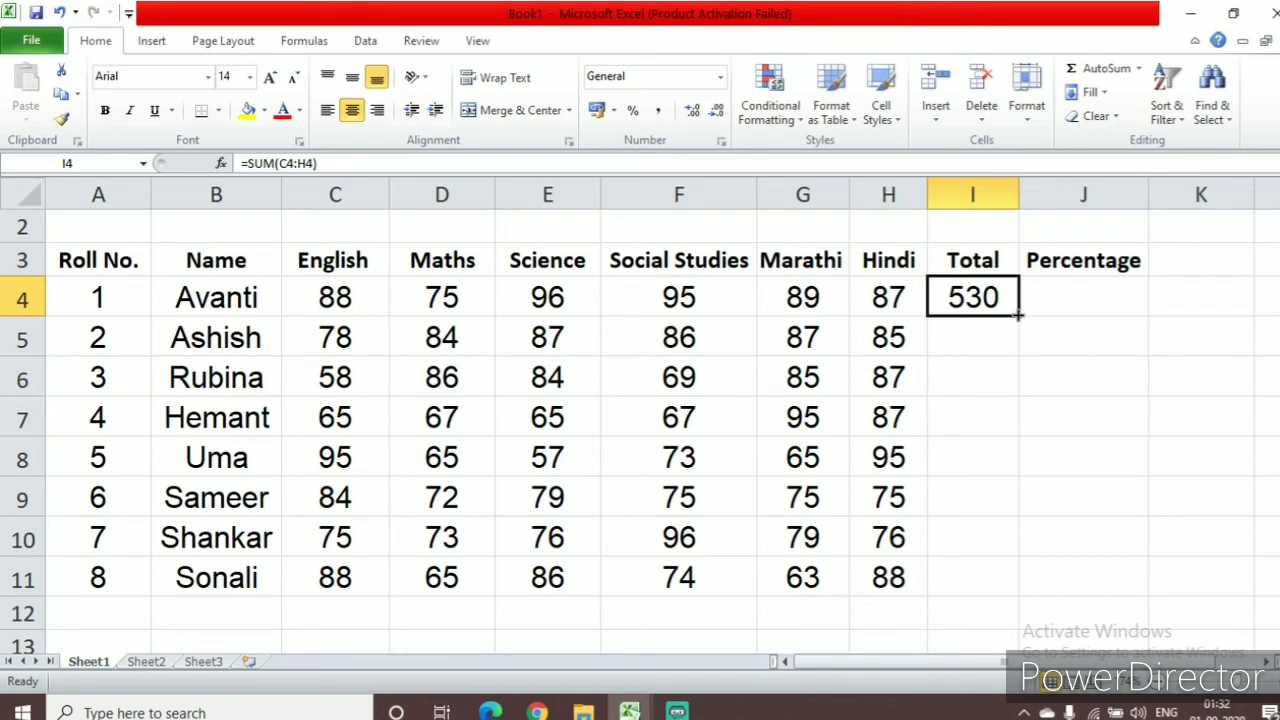
drag(1017, 315, 996, 586)
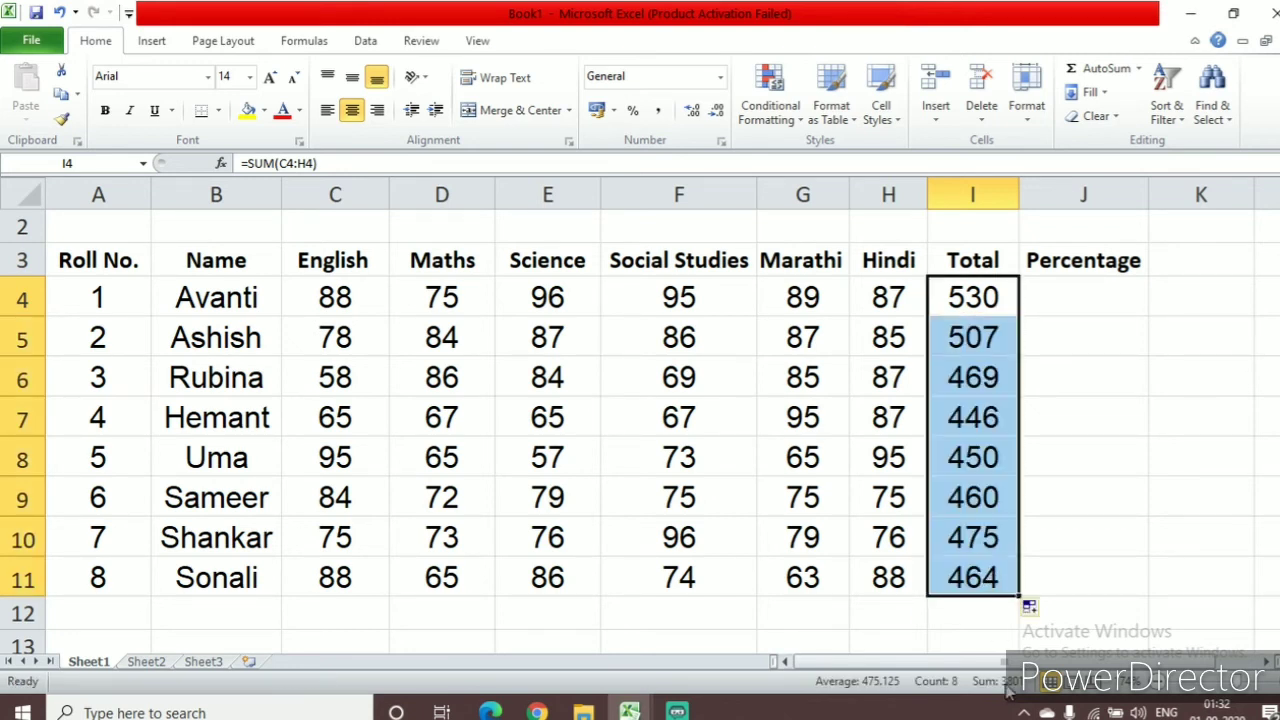
click(886, 612)
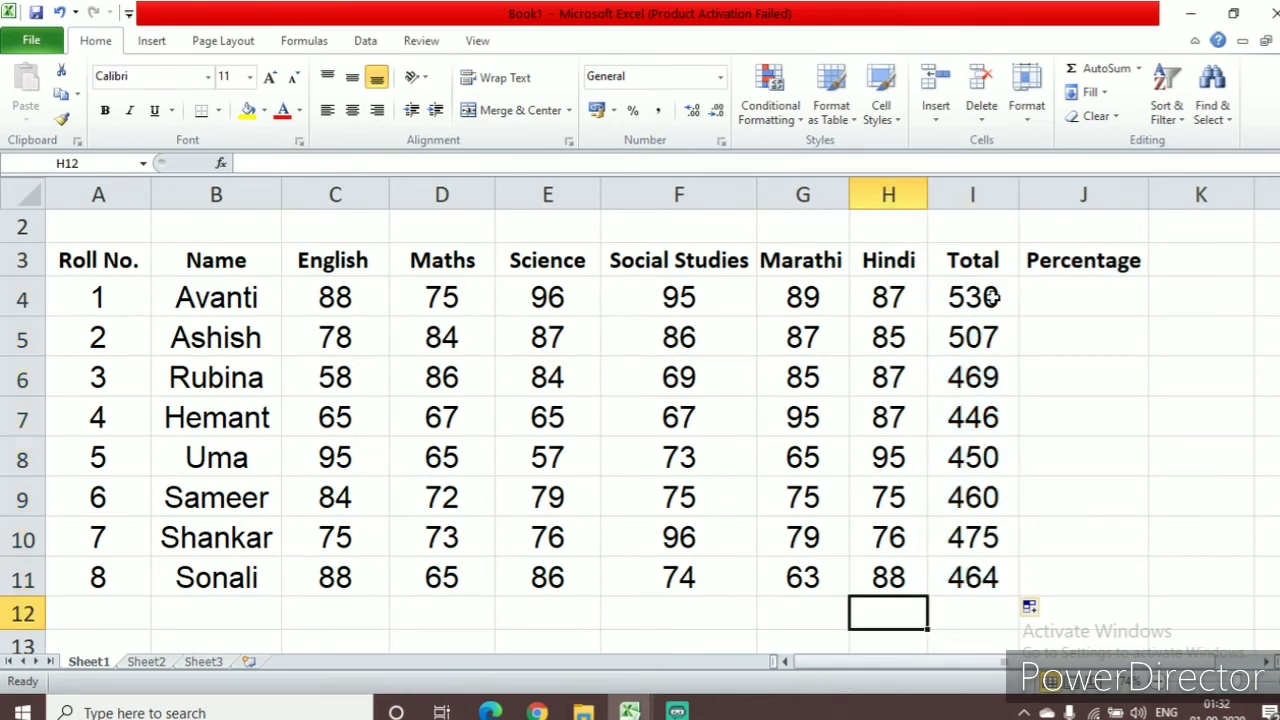
Colour the totals in I4:I11 red
drag(978, 296, 972, 578)
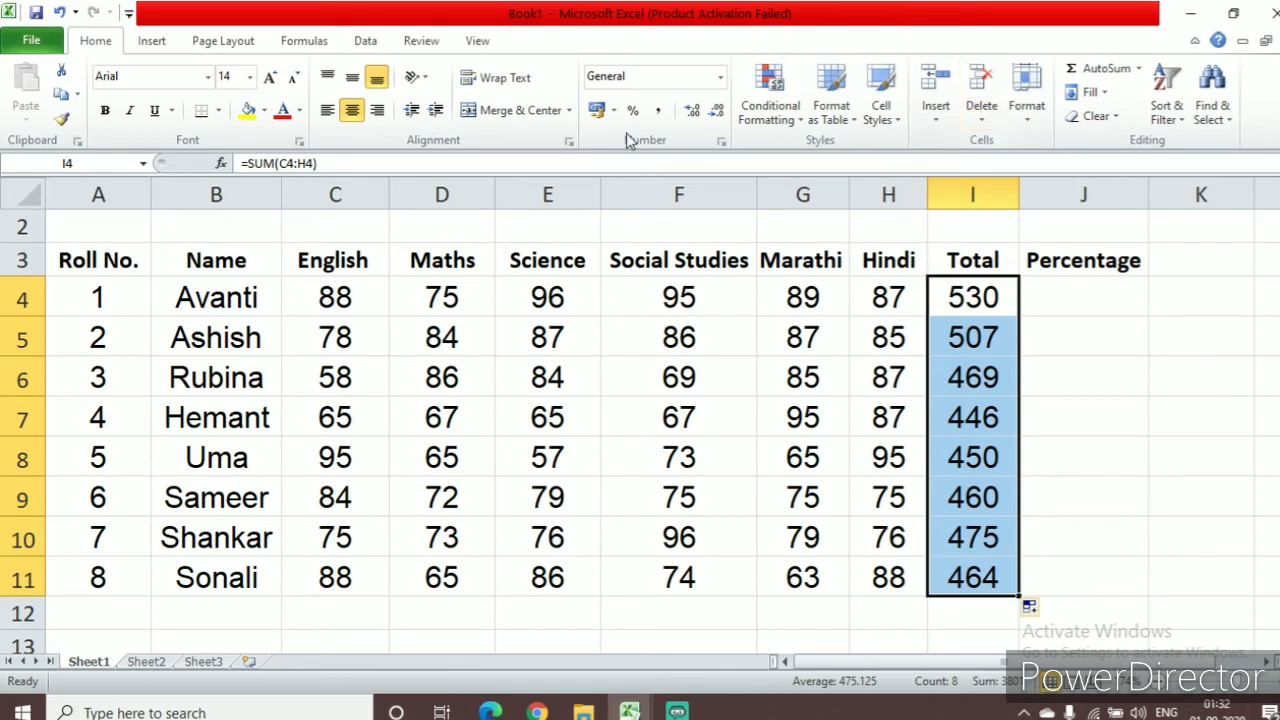
click(282, 115)
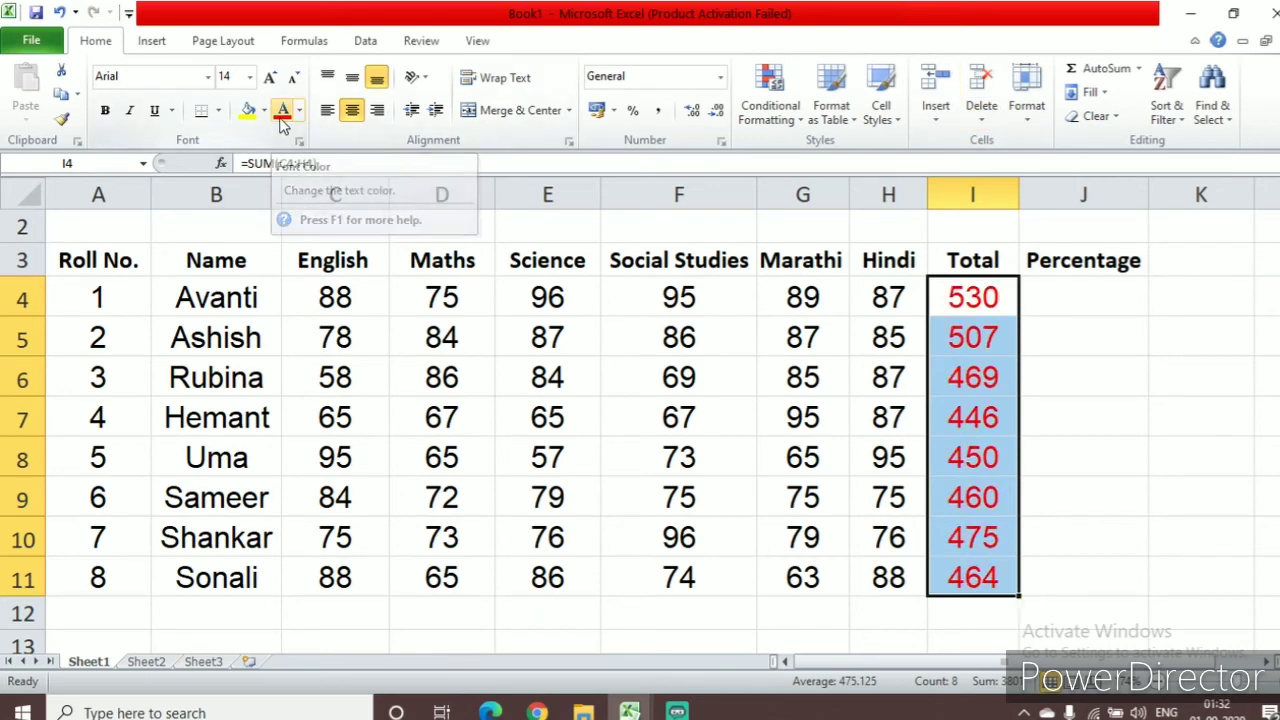
click(1206, 546)
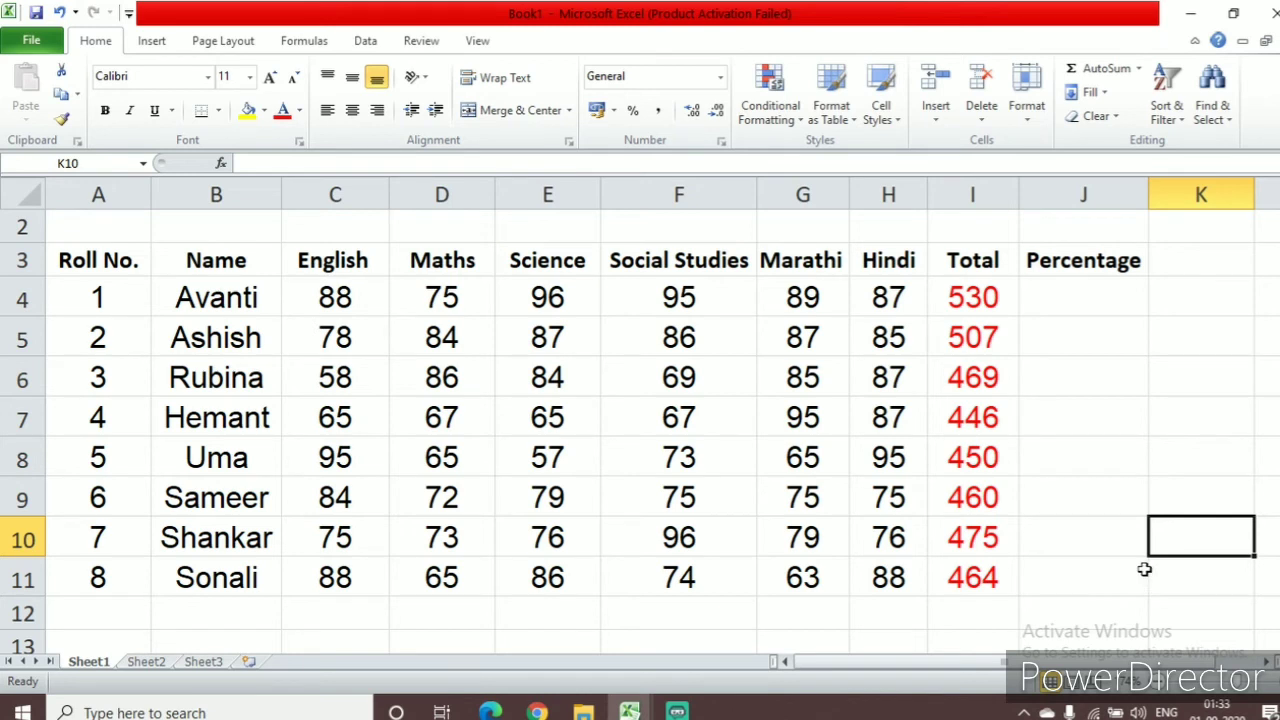
Calculate the percentage in J4 with the formula =I4/600*100 and extend it down to J11 with AutoFill
click(1090, 292)
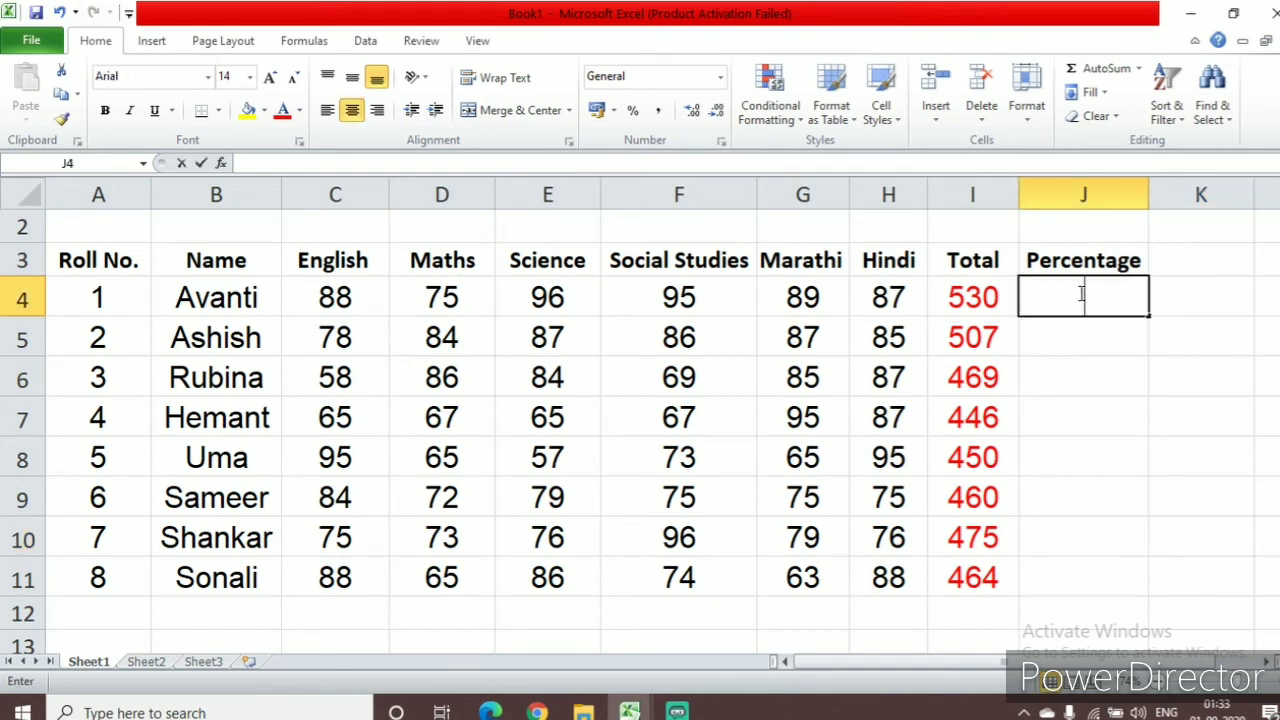
click(252, 164)
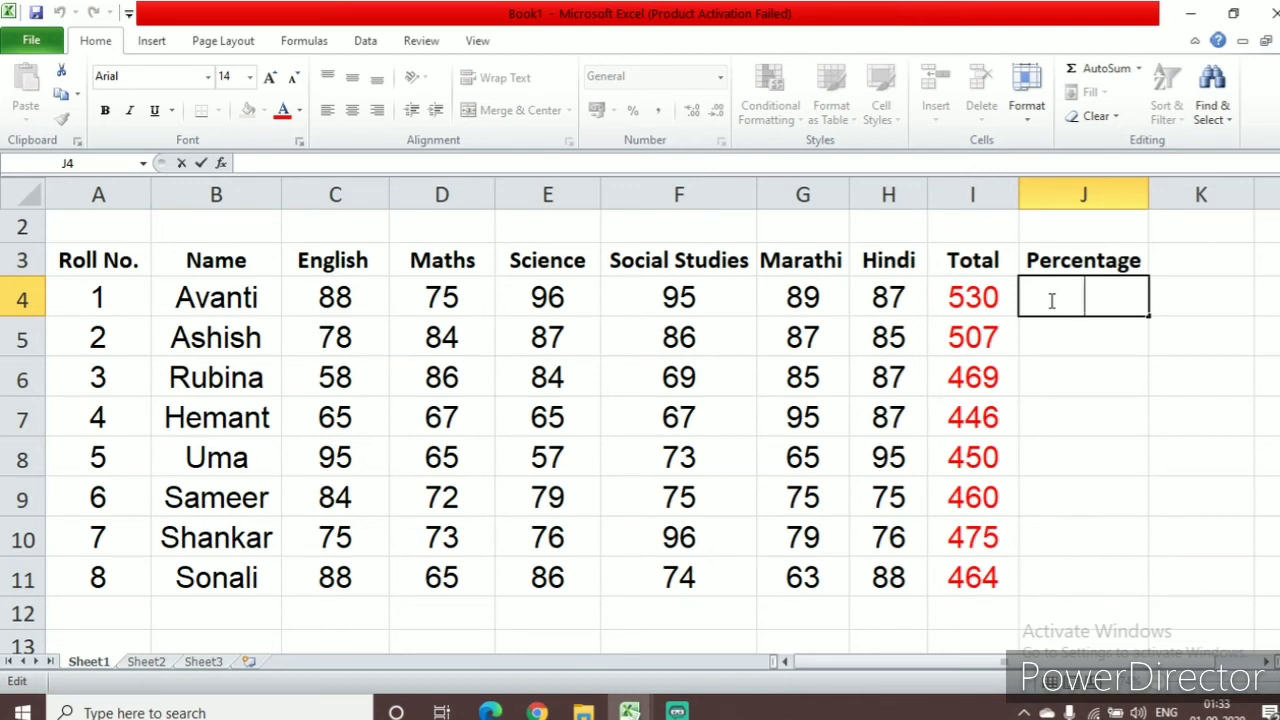
text(=)
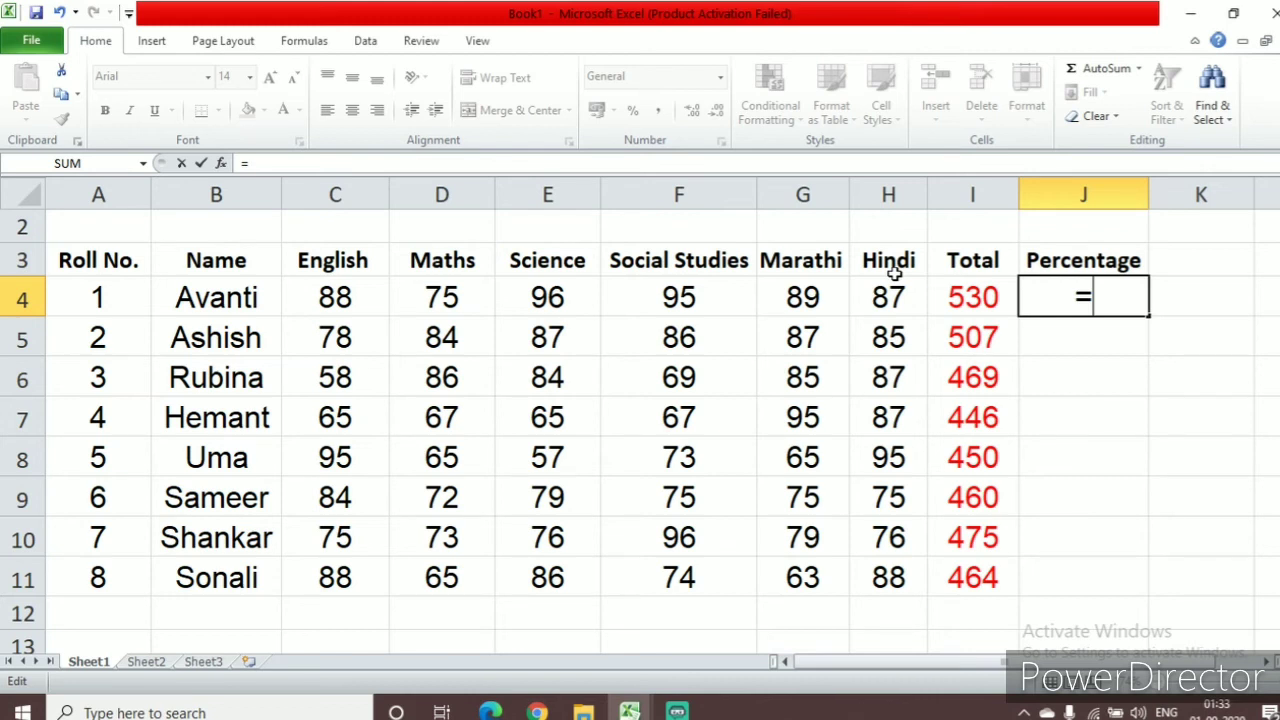
click(975, 298)
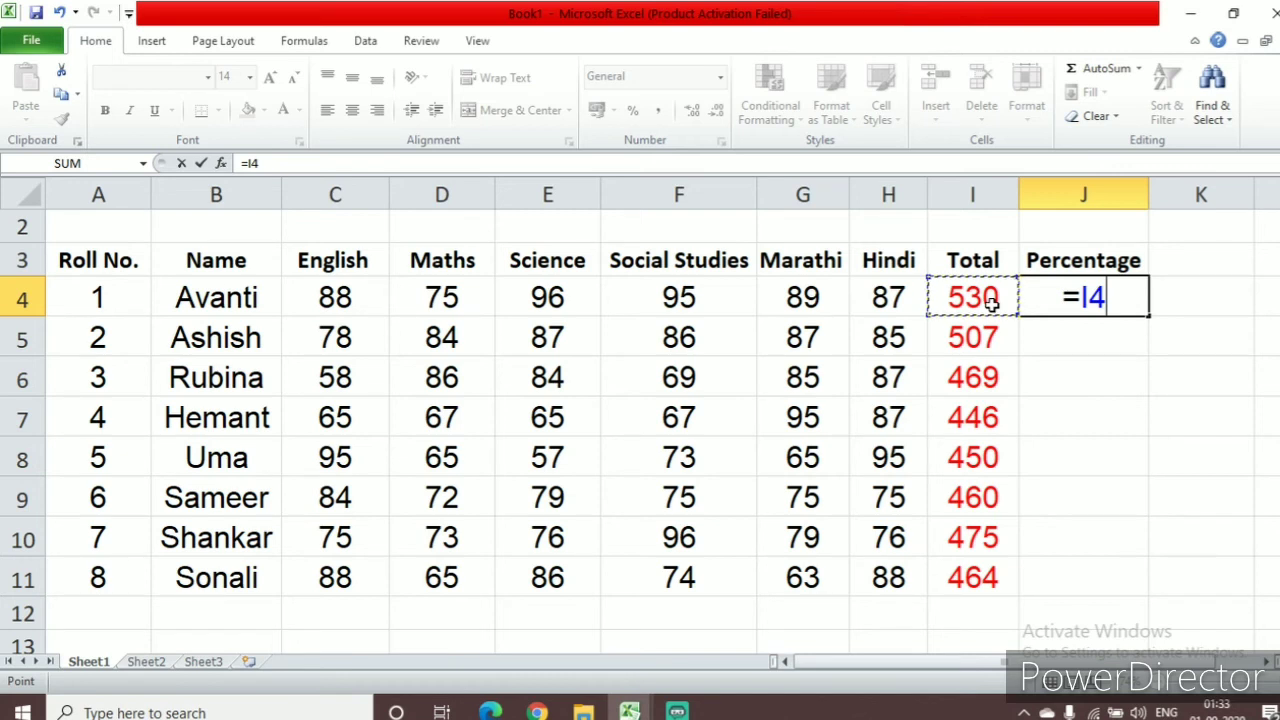
text(/)
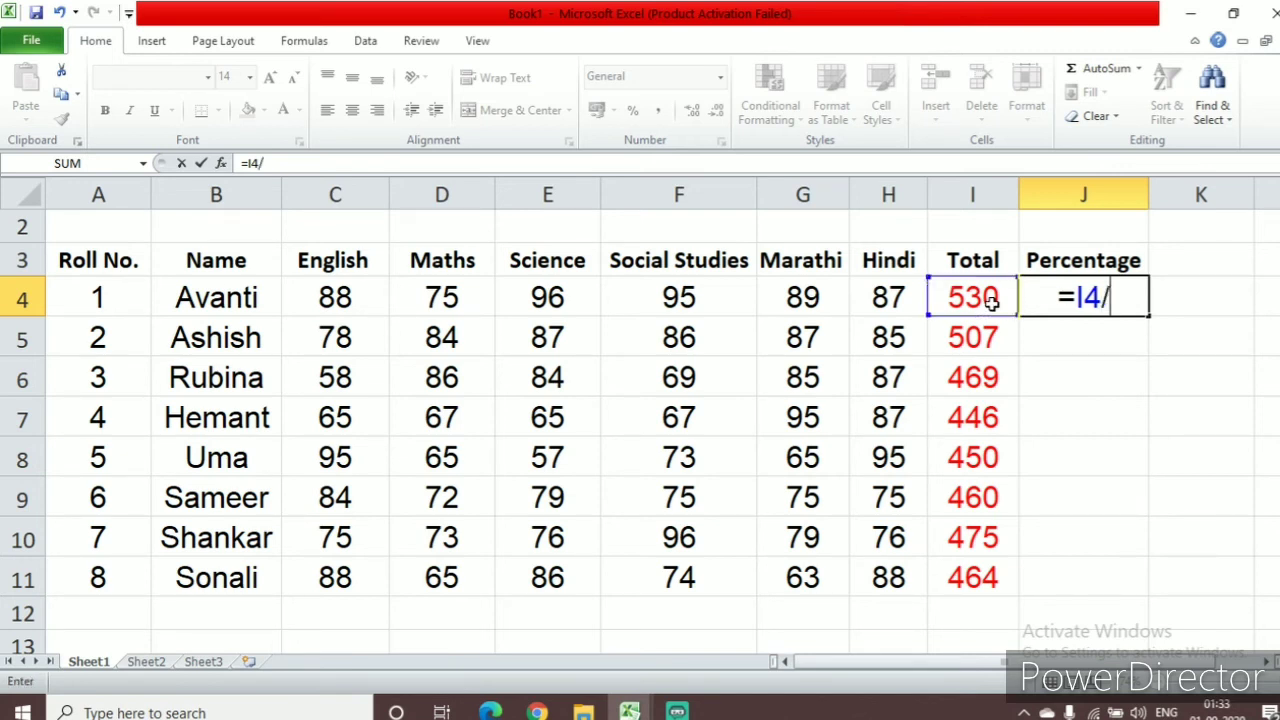
text(6)
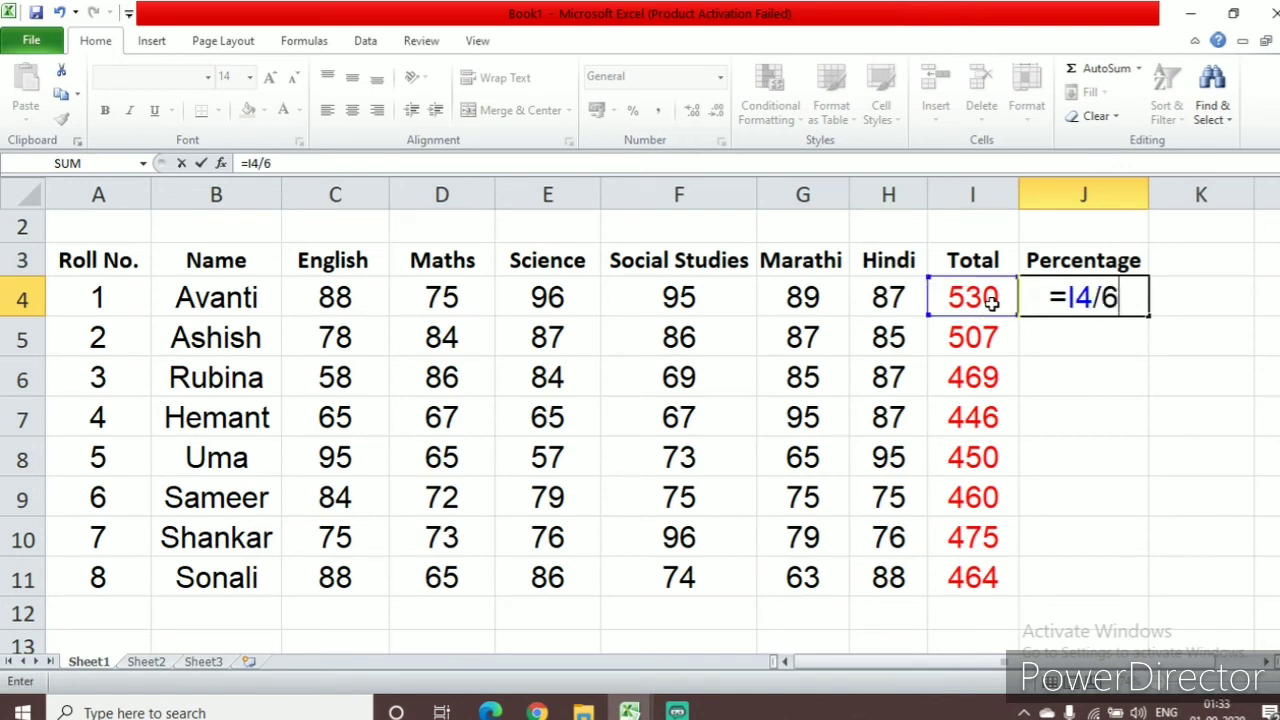
text(00)
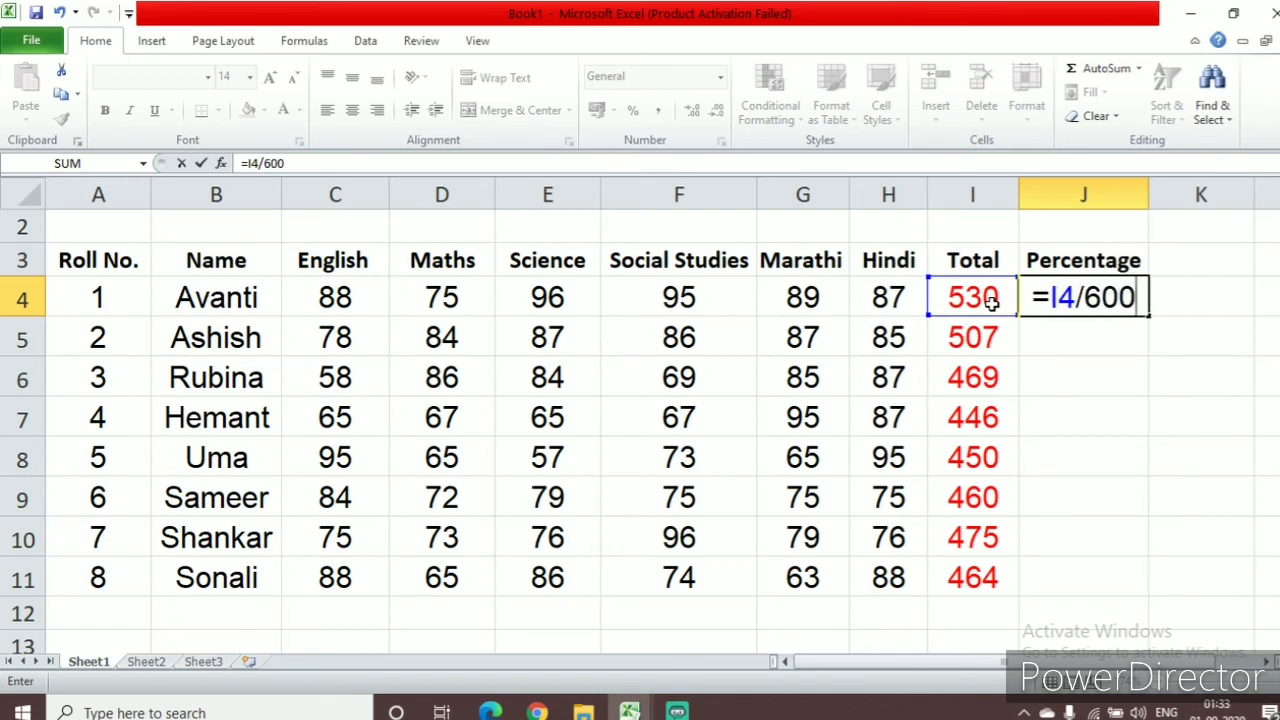
text(*)
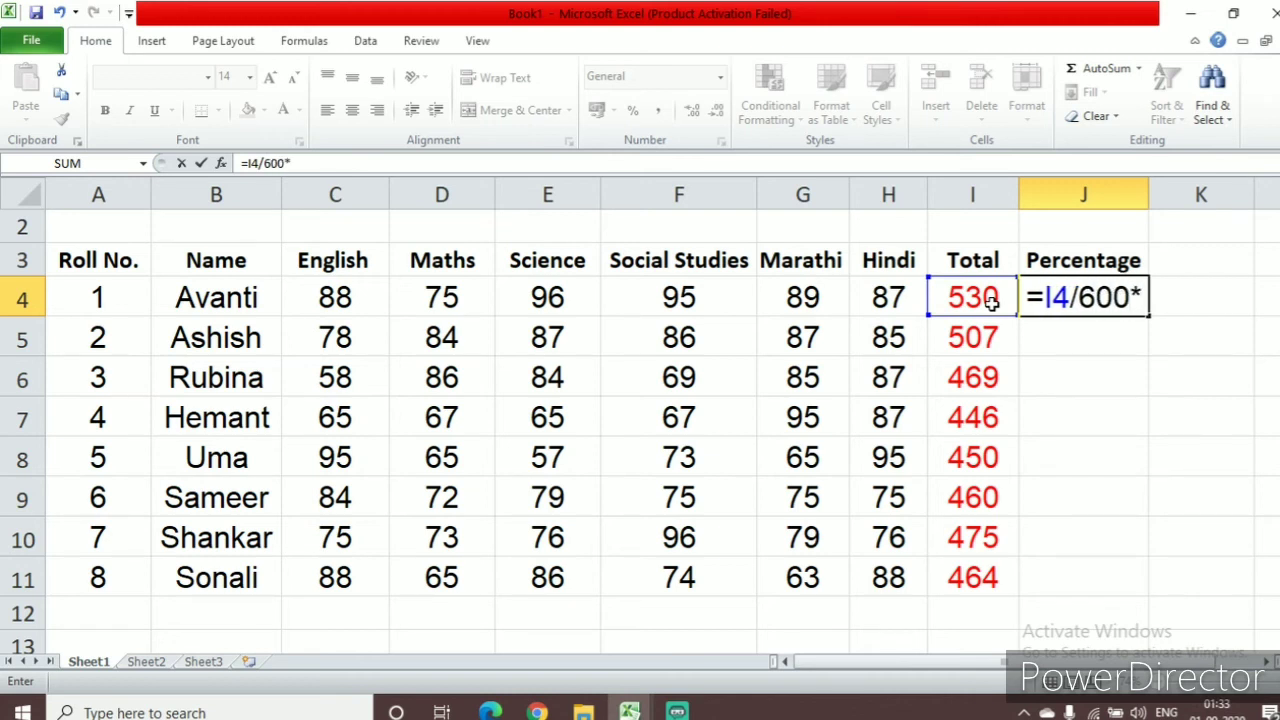
text(100)
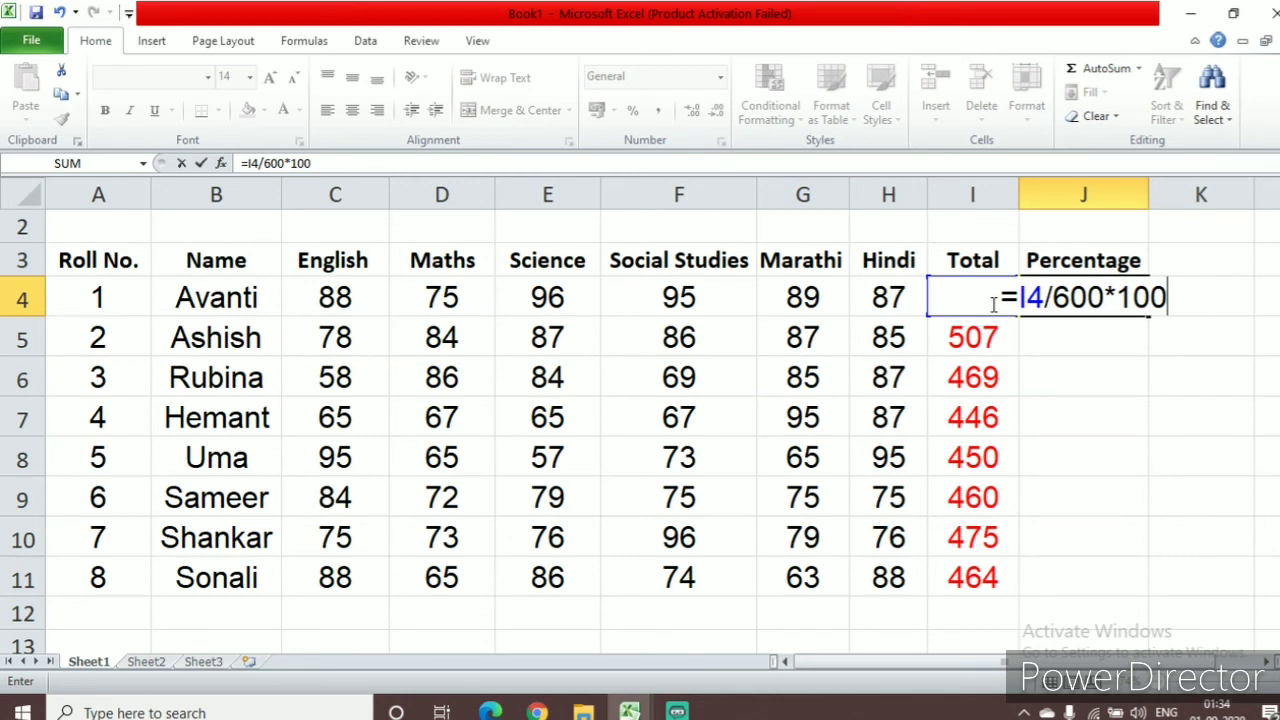
key(Return)
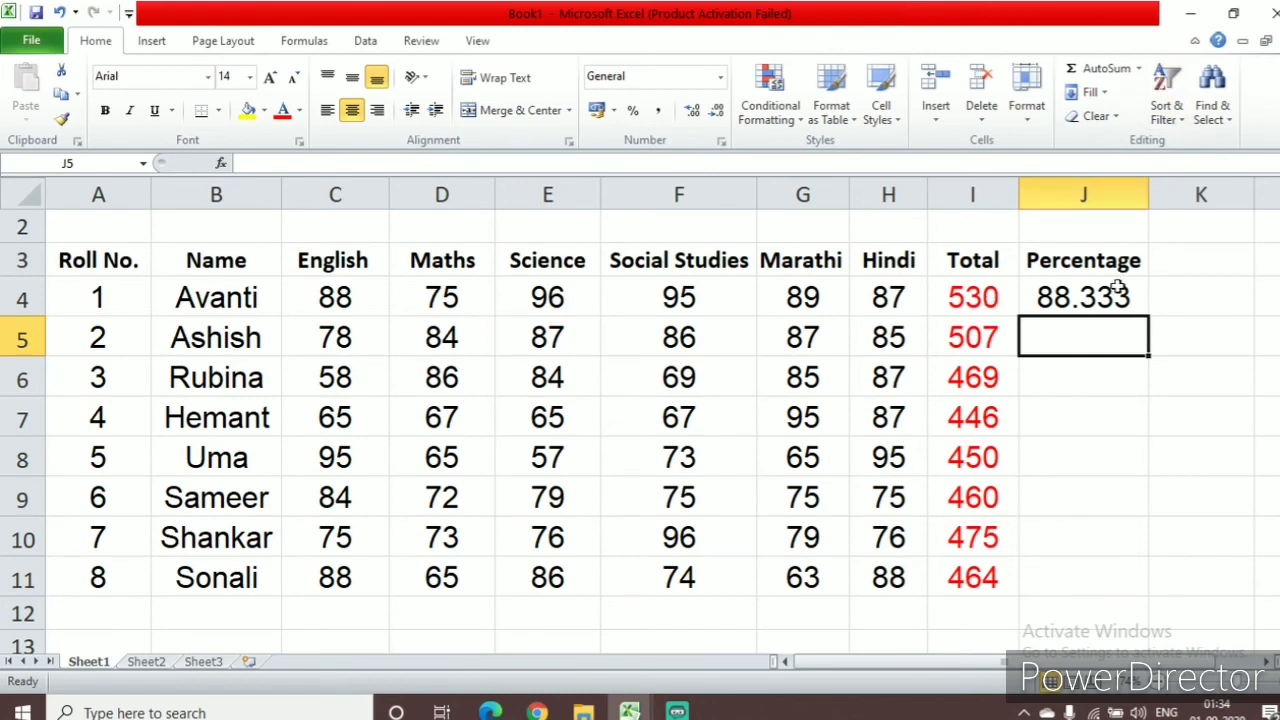
click(1117, 296)
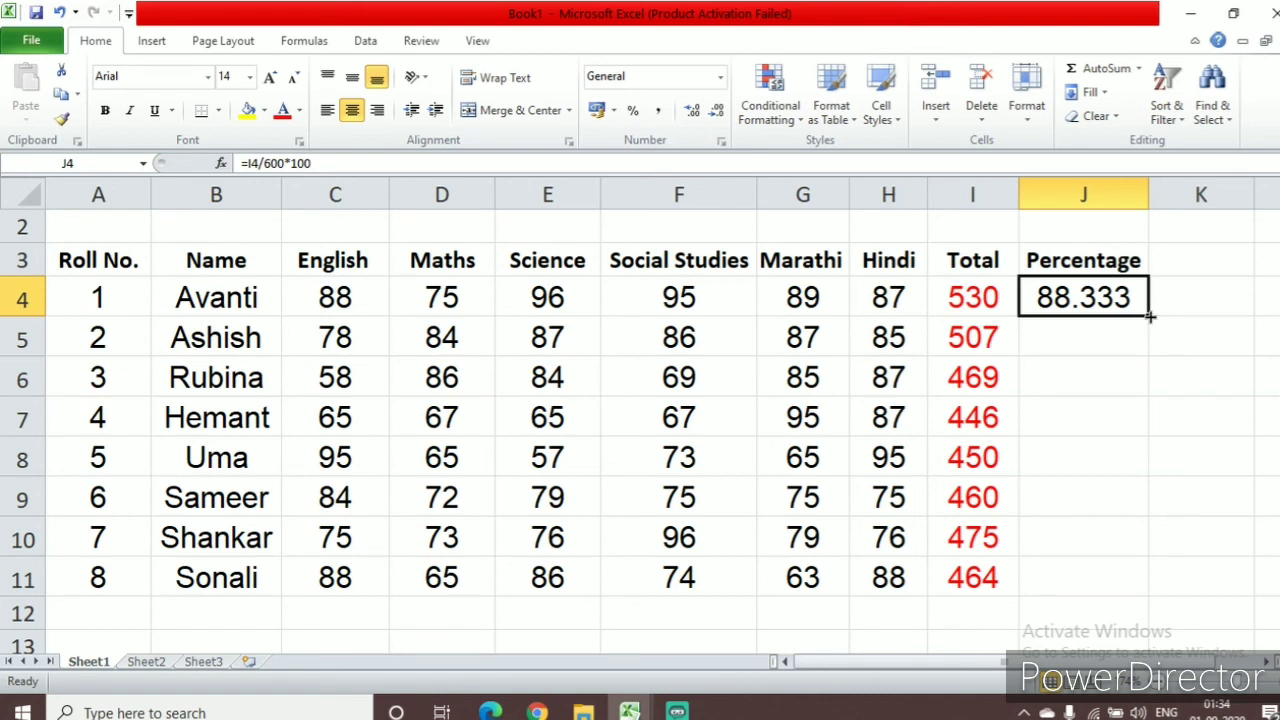
drag(1150, 316, 1128, 590)
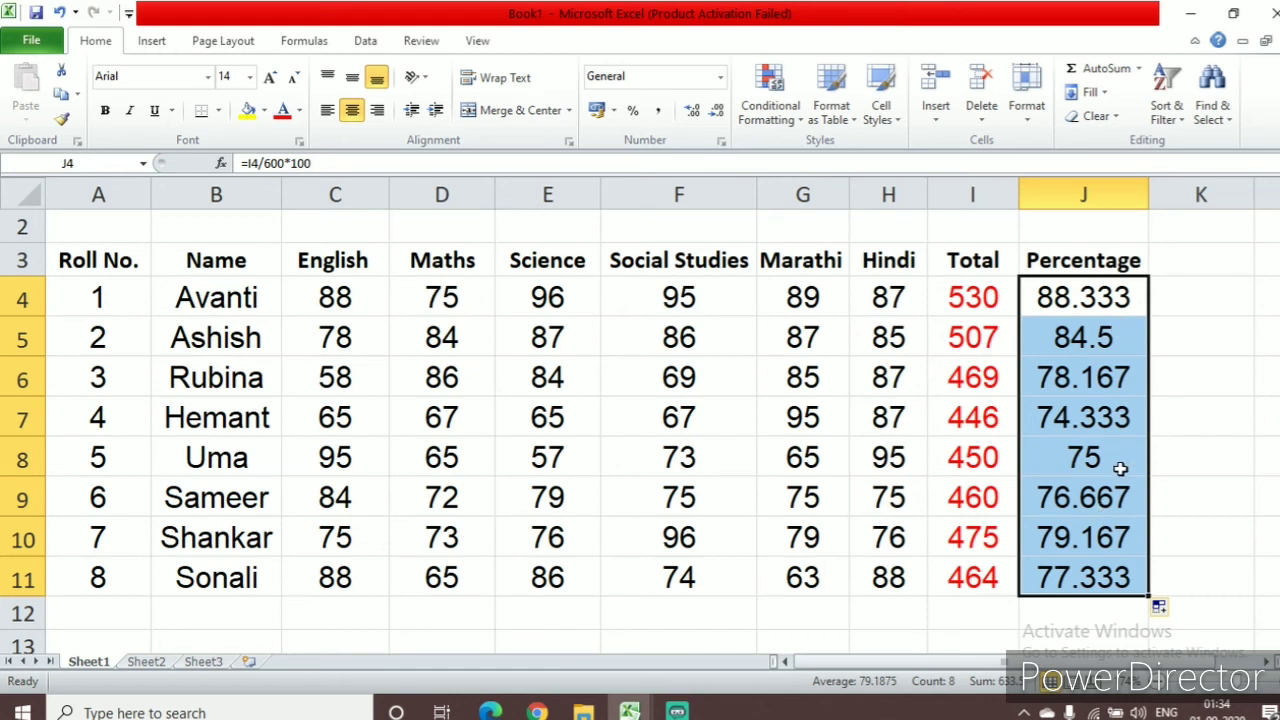
Format the percentages in J4:J11 as Number with 2 decimal places
click(1128, 302)
drag(1096, 302, 1095, 590)
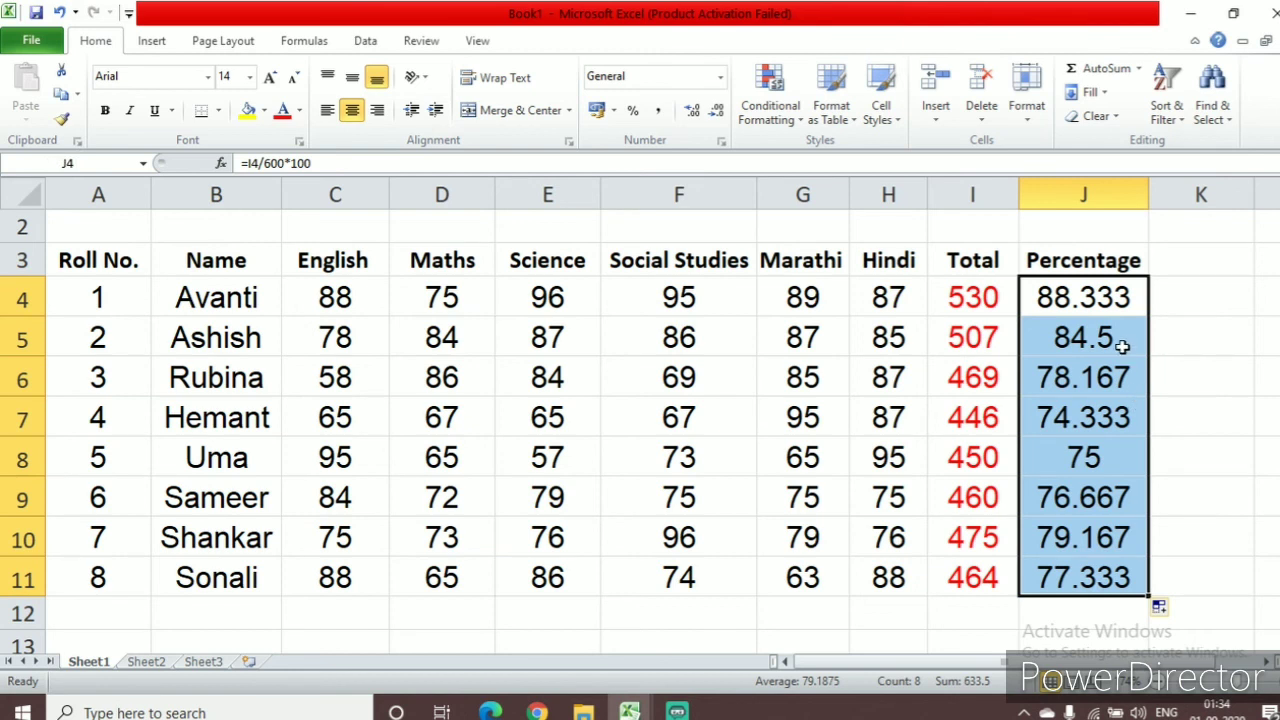
right_click(1122, 346)
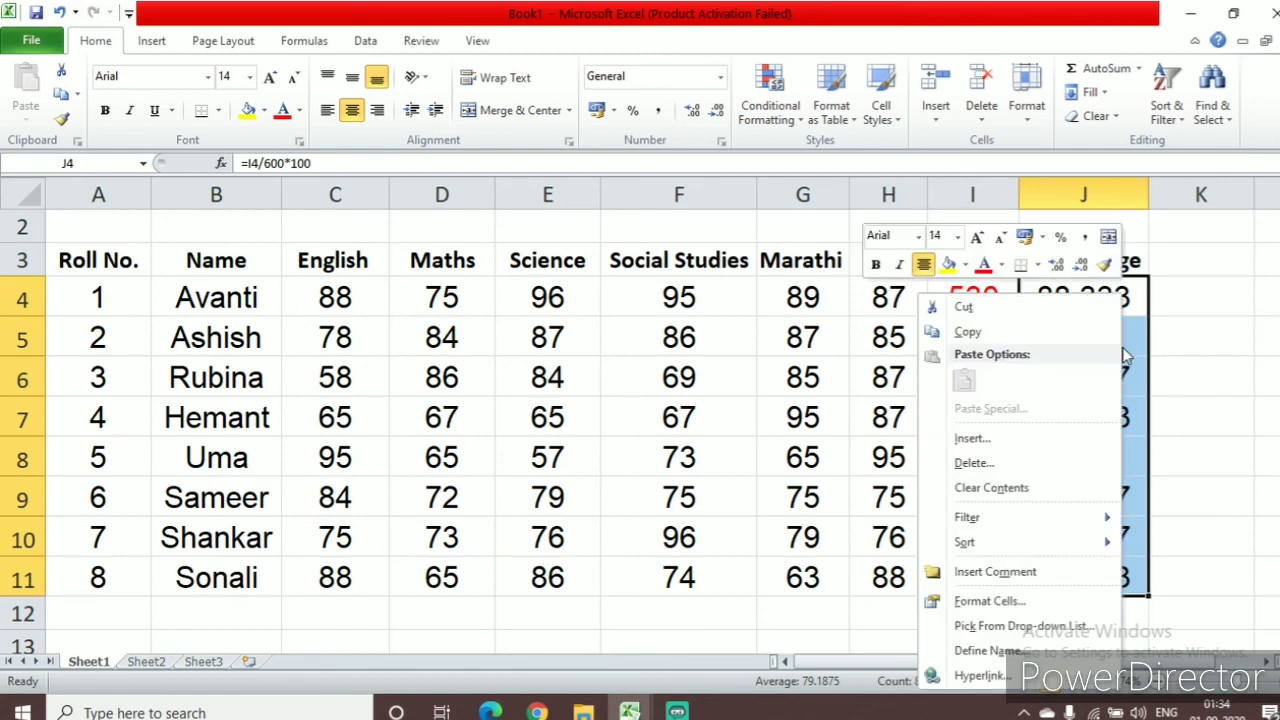
click(1040, 609)
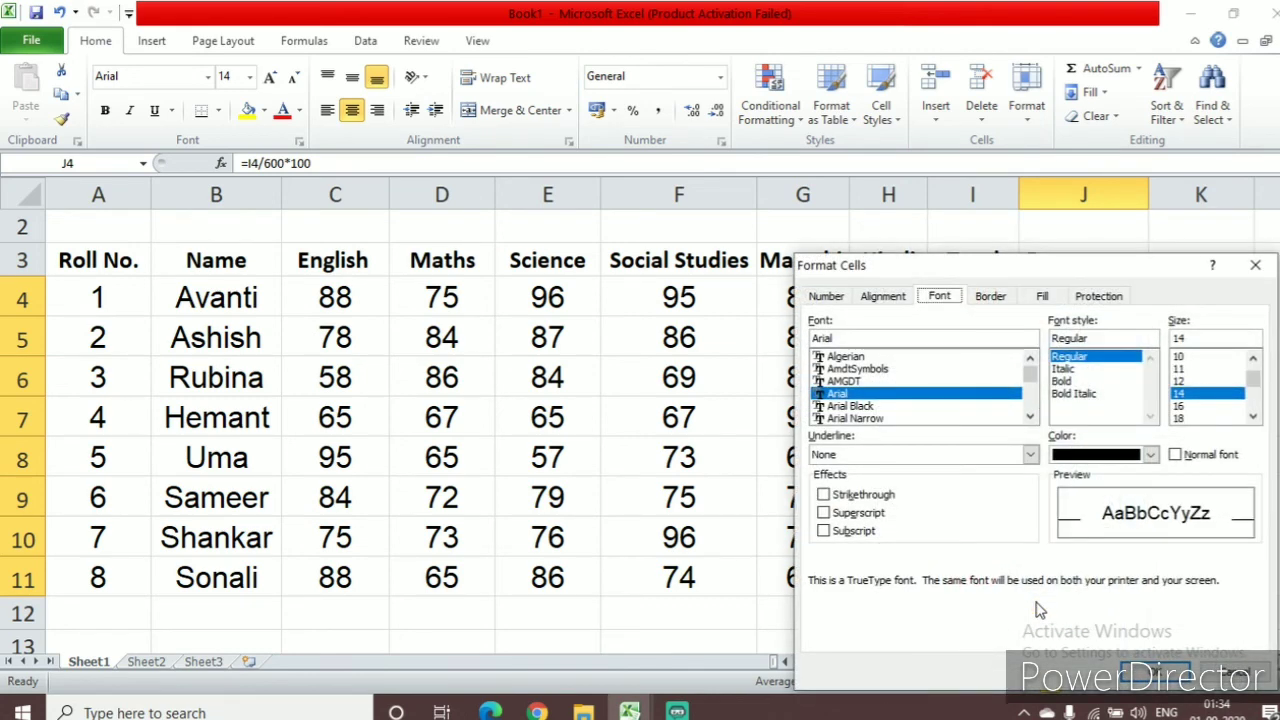
click(828, 298)
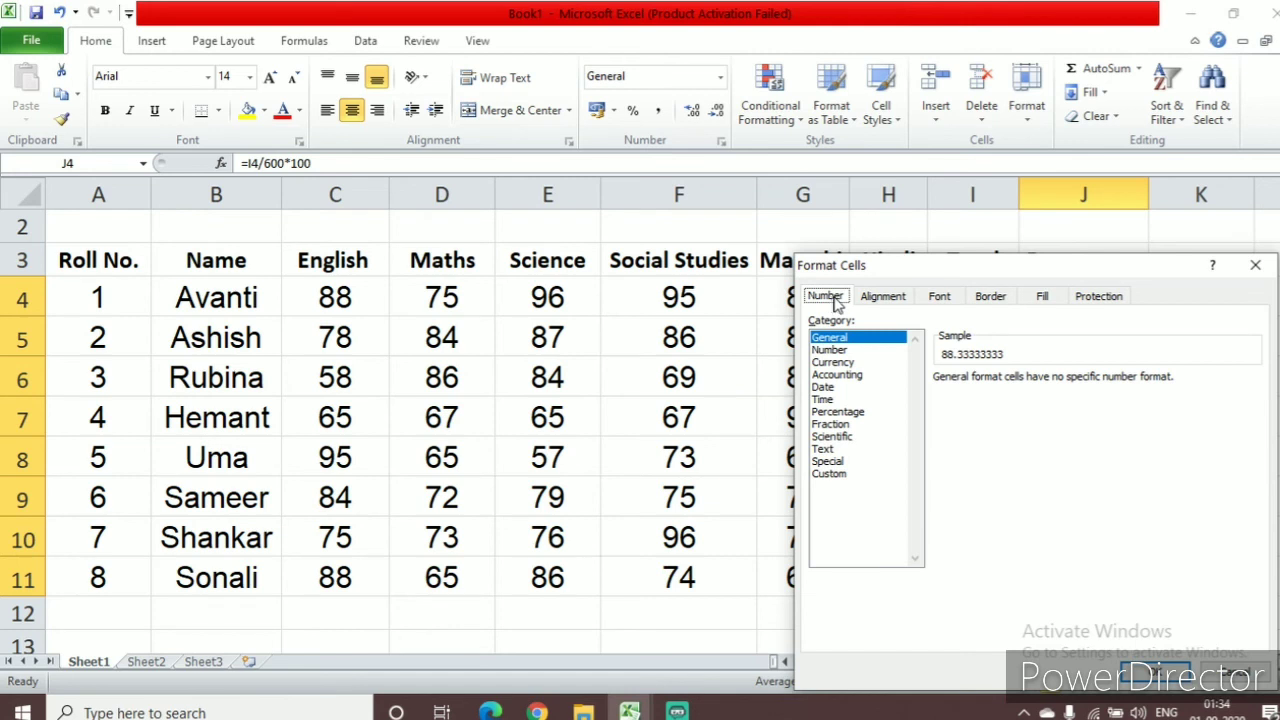
click(832, 350)
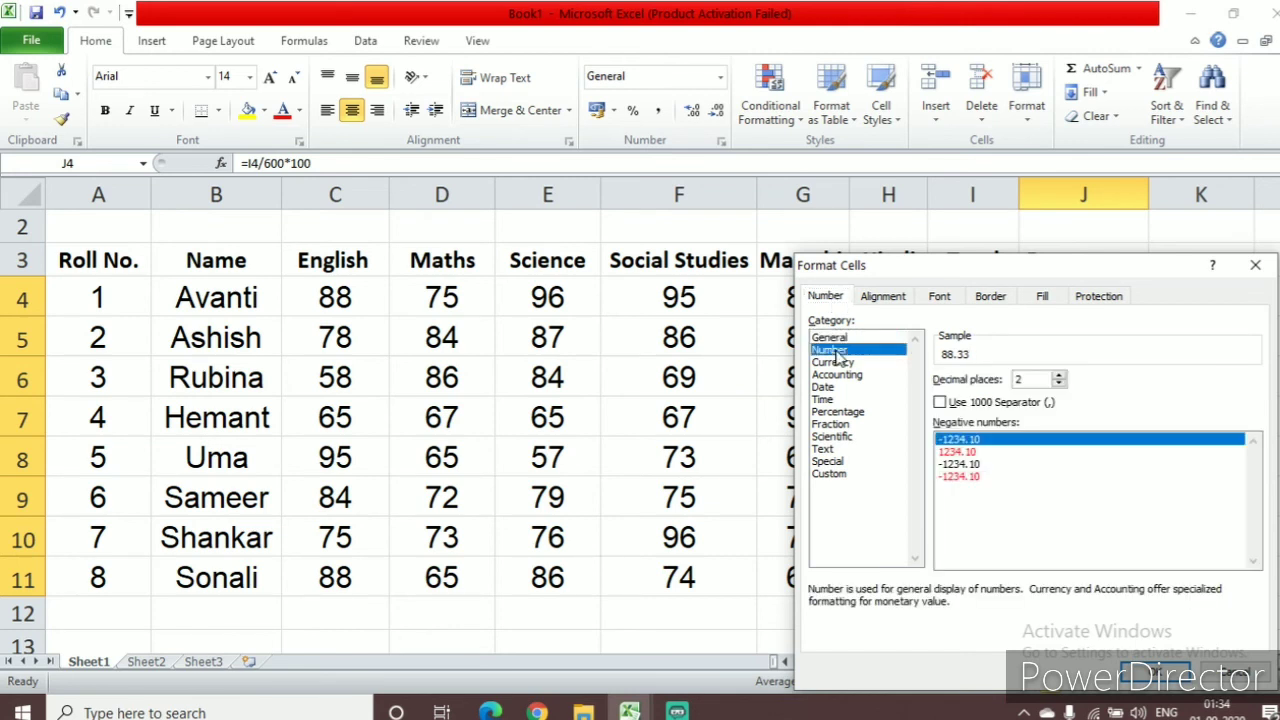
click(836, 297)
click(1059, 384)
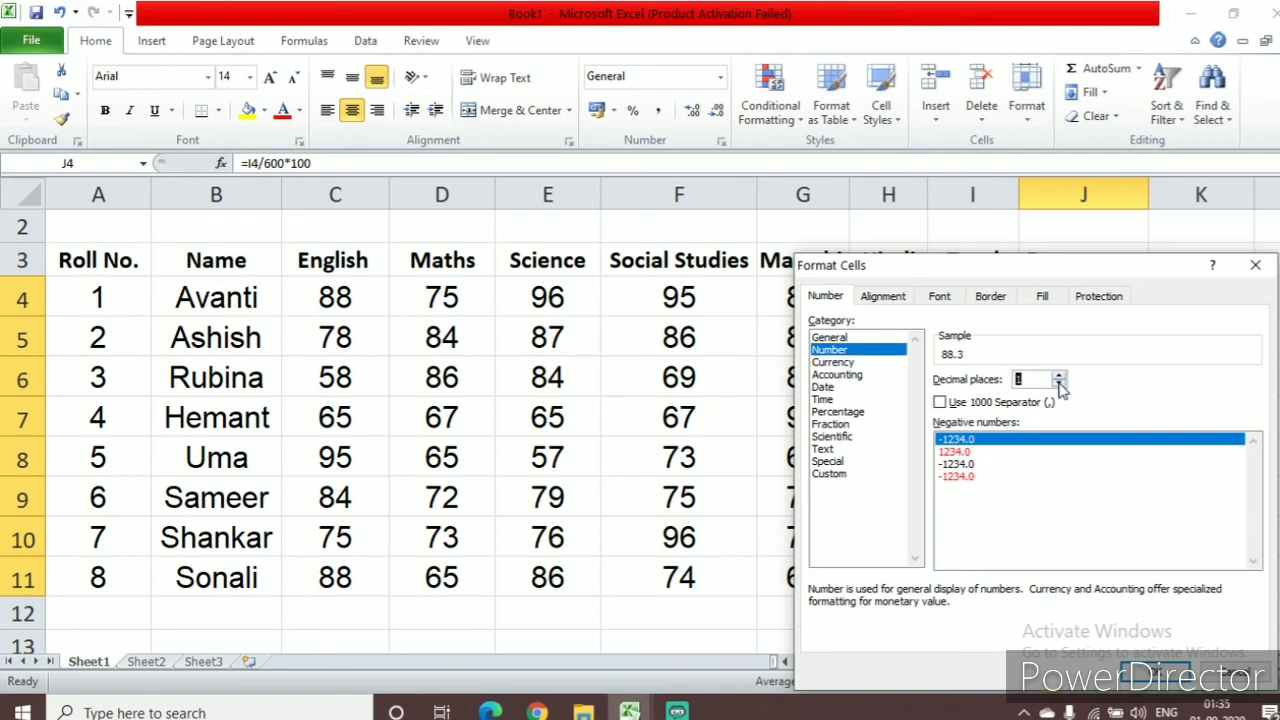
click(1060, 377)
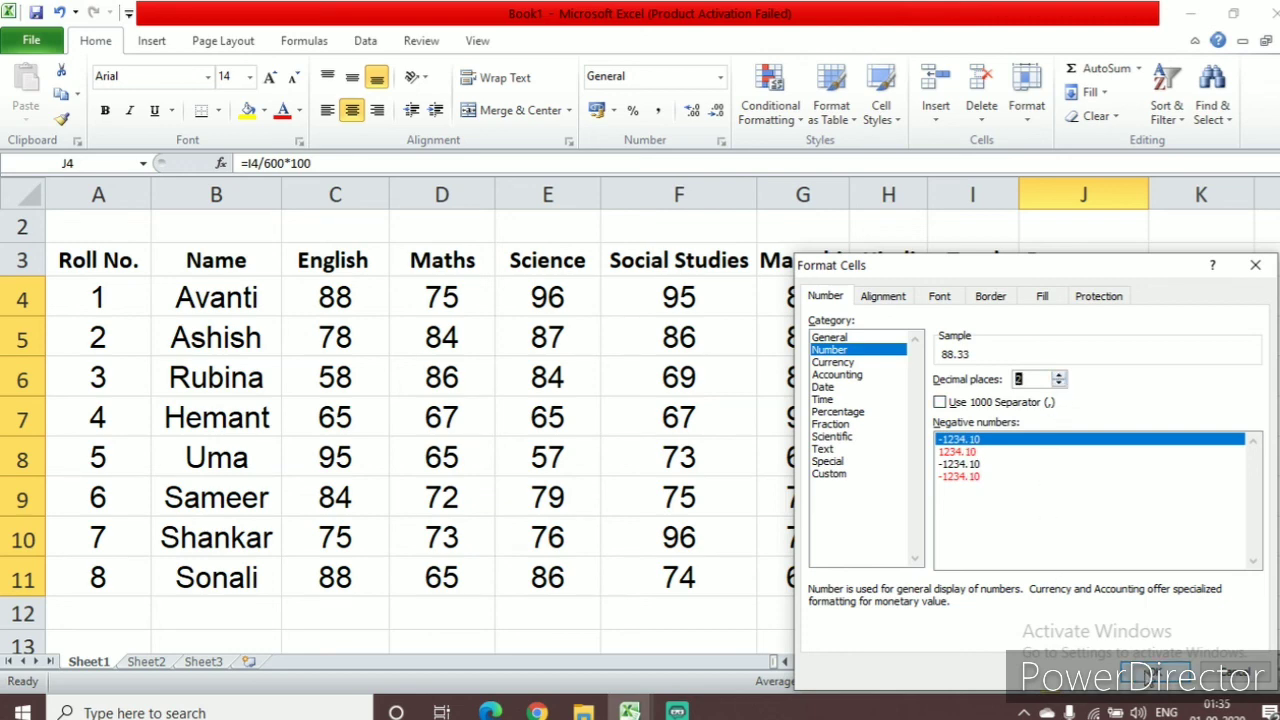
click(1125, 676)
click(1196, 482)
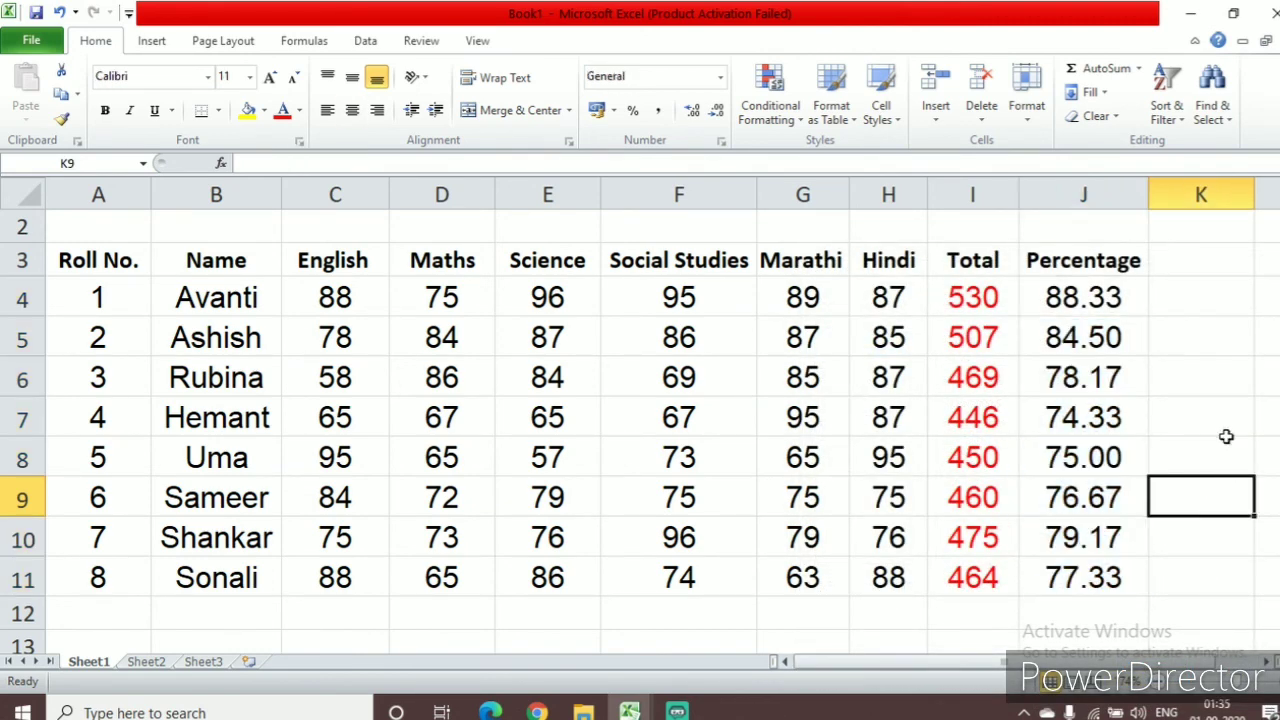
Colour the percentages in J4:J11 dark blue
drag(1068, 300, 1087, 577)
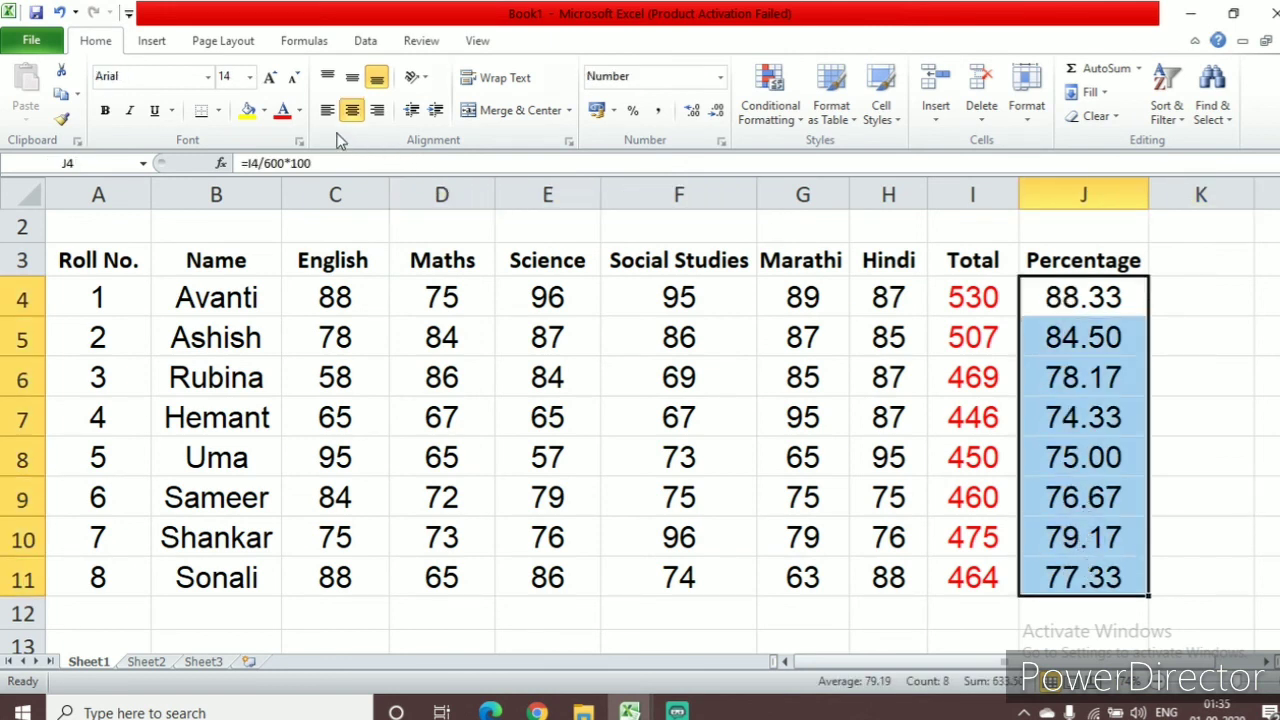
click(299, 111)
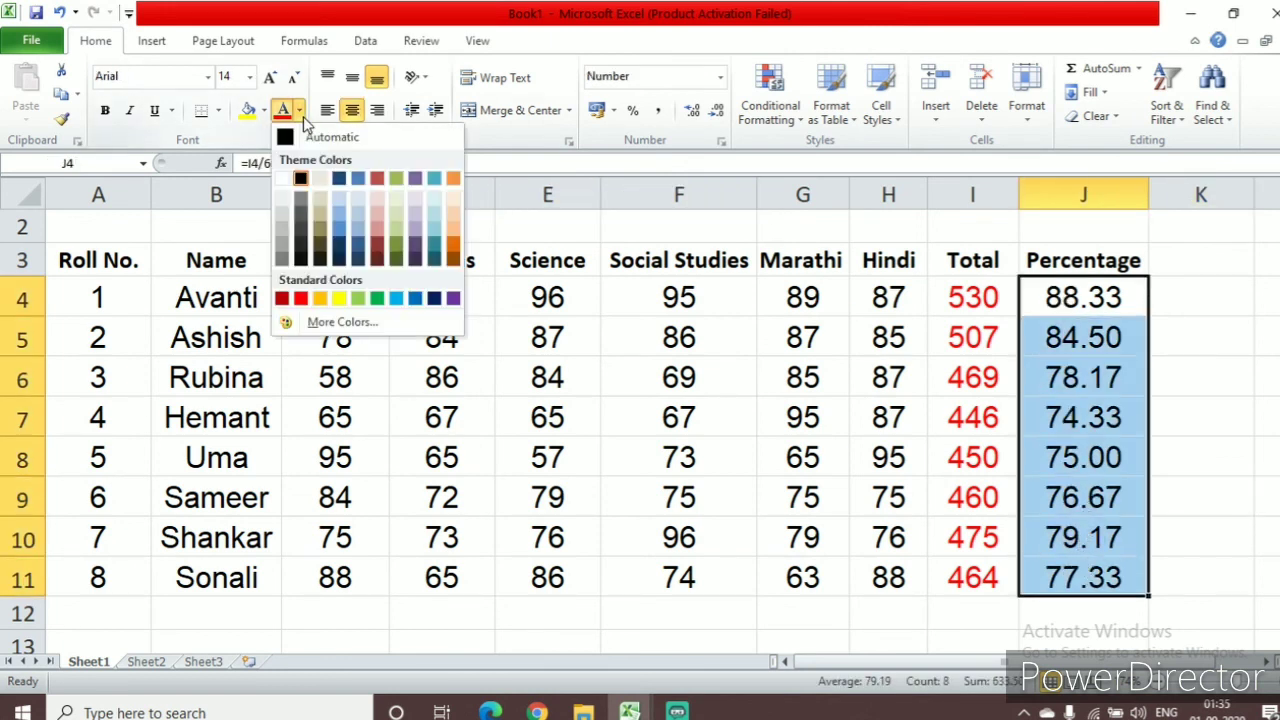
click(341, 250)
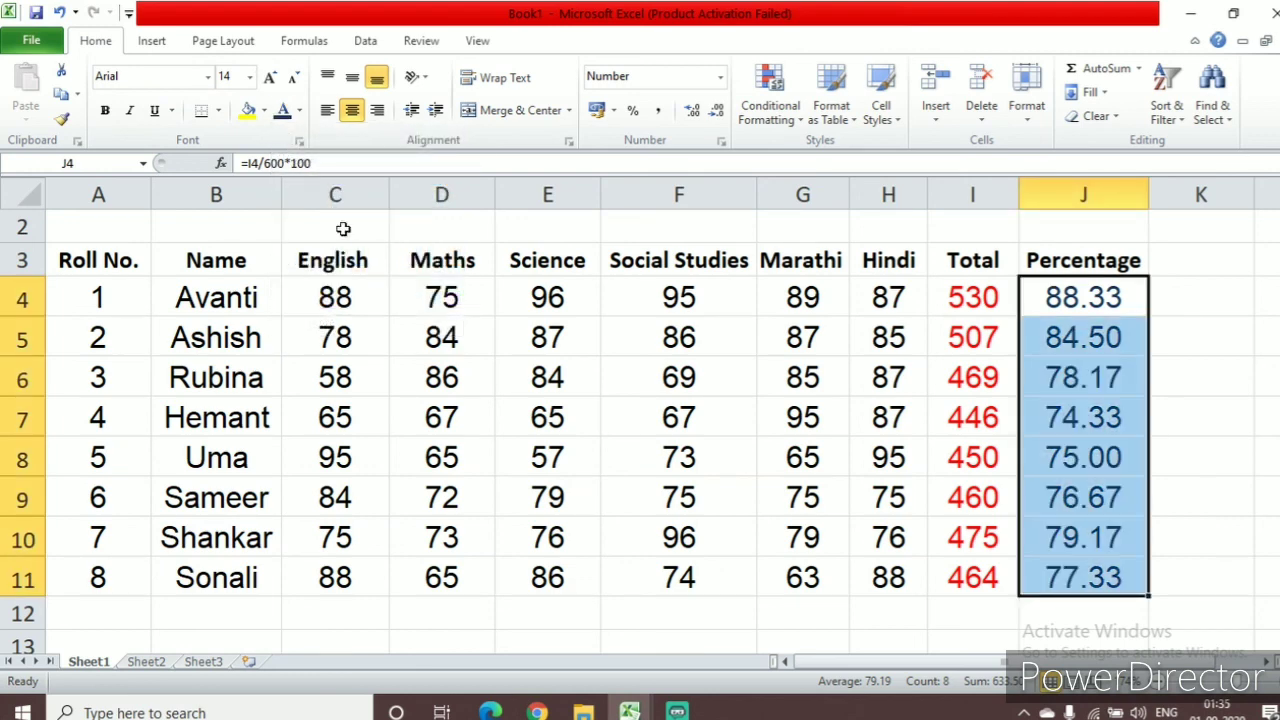
Colour the percentages in J4:J11 with a custom green font colour of RGB 42, 158, 70
click(299, 112)
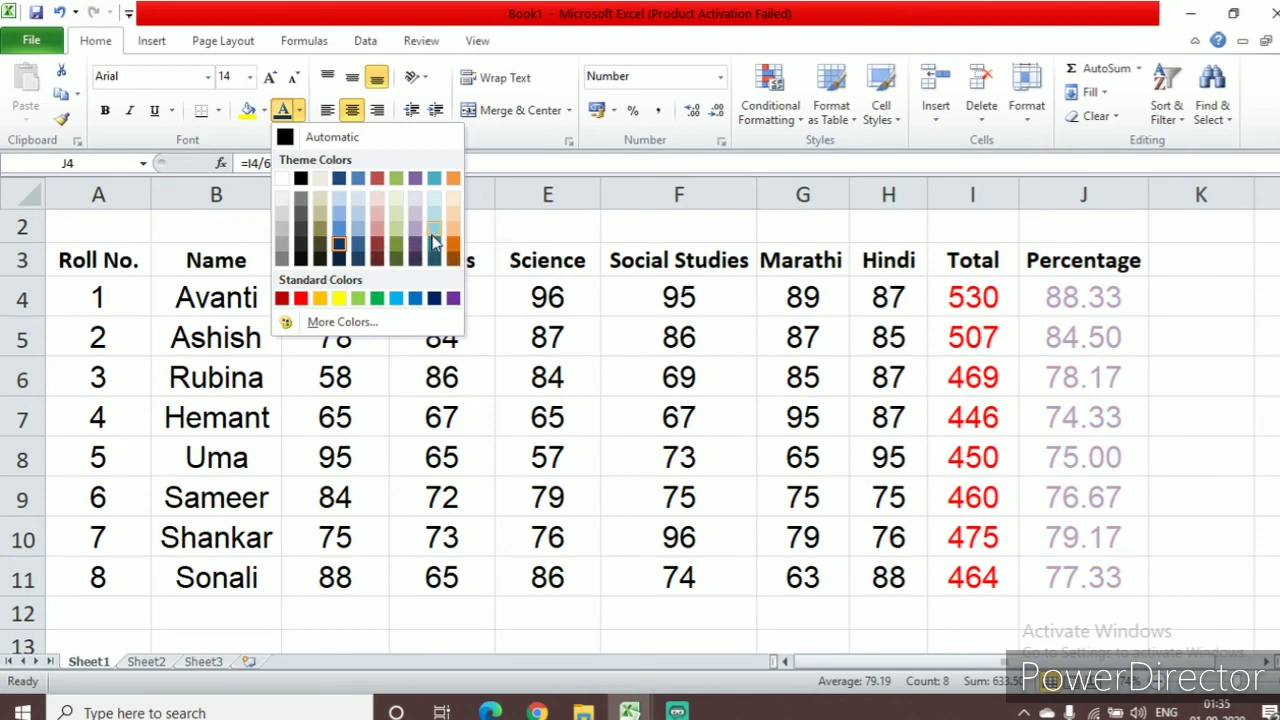
click(333, 323)
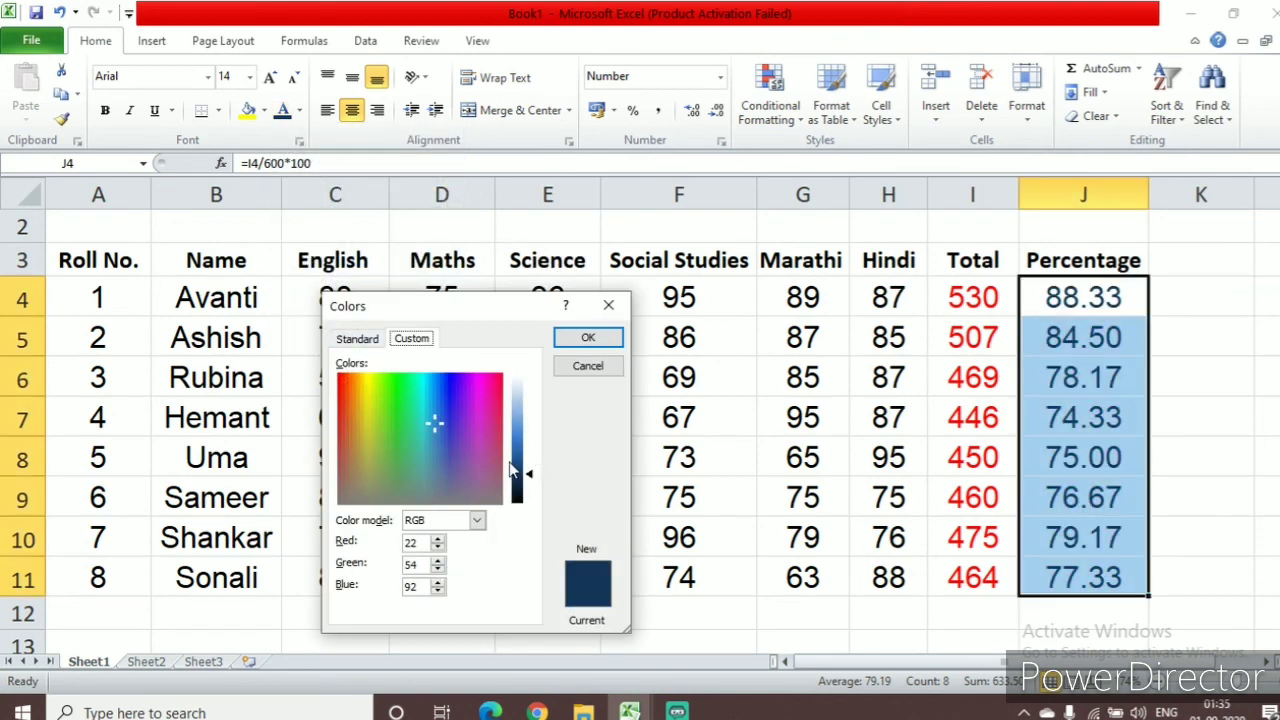
drag(533, 479, 529, 455)
click(398, 427)
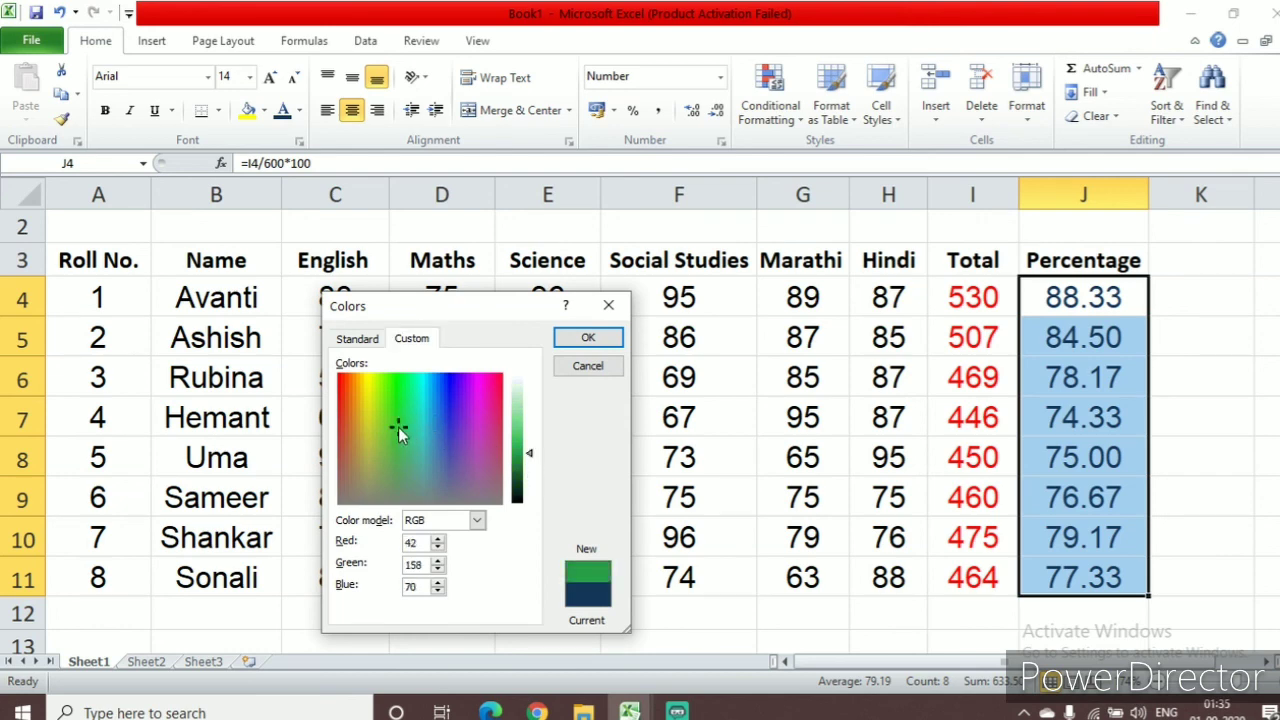
click(572, 344)
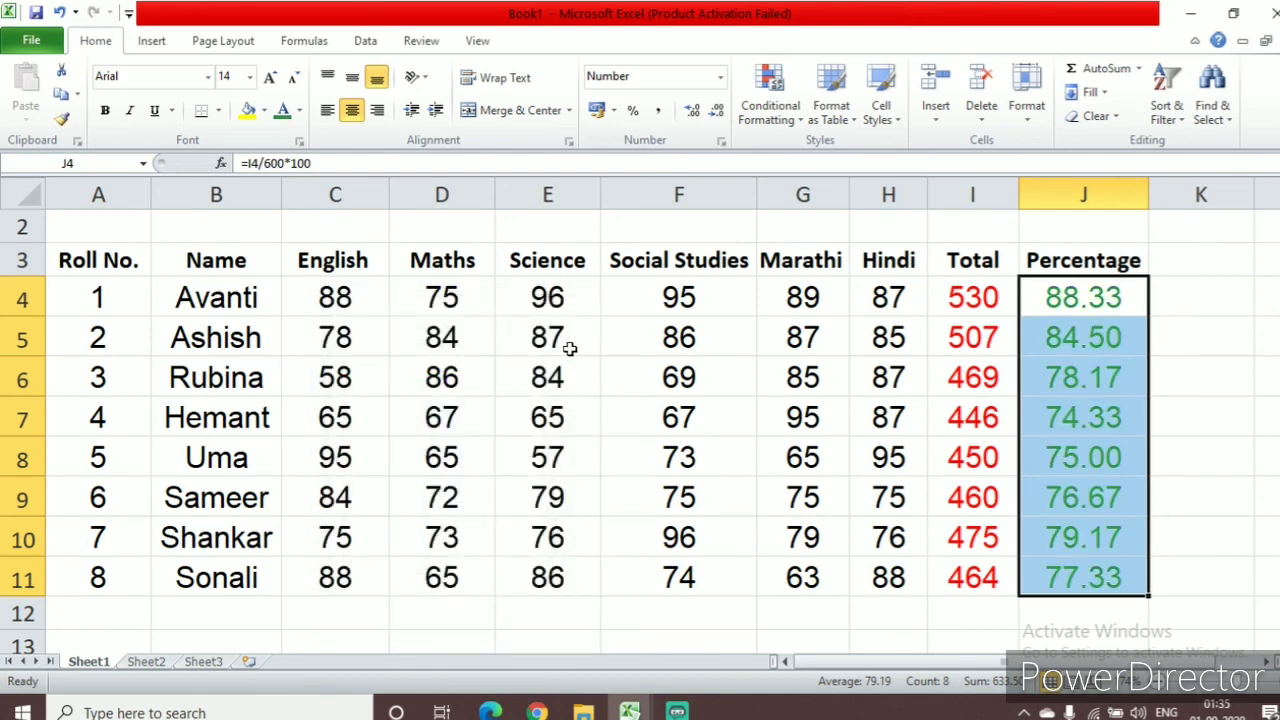
click(1187, 620)
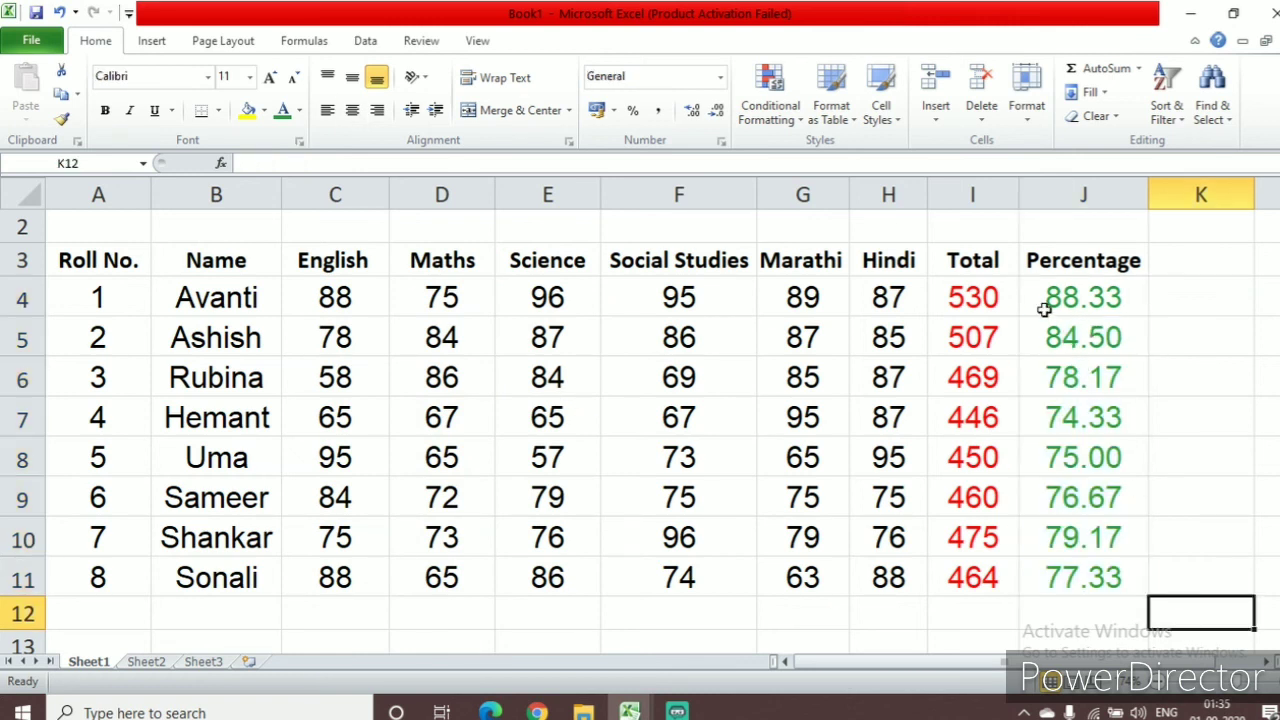
Make the percentages in J4:J11 bold
drag(1047, 296, 1086, 570)
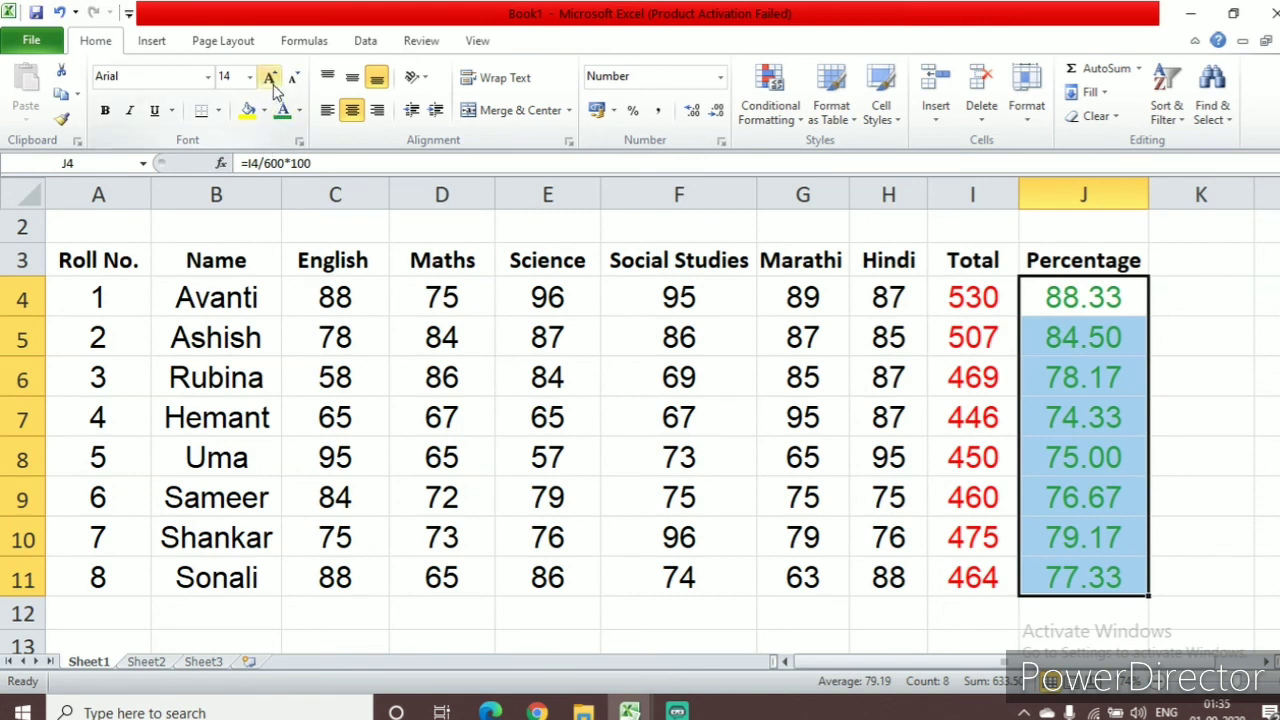
click(110, 117)
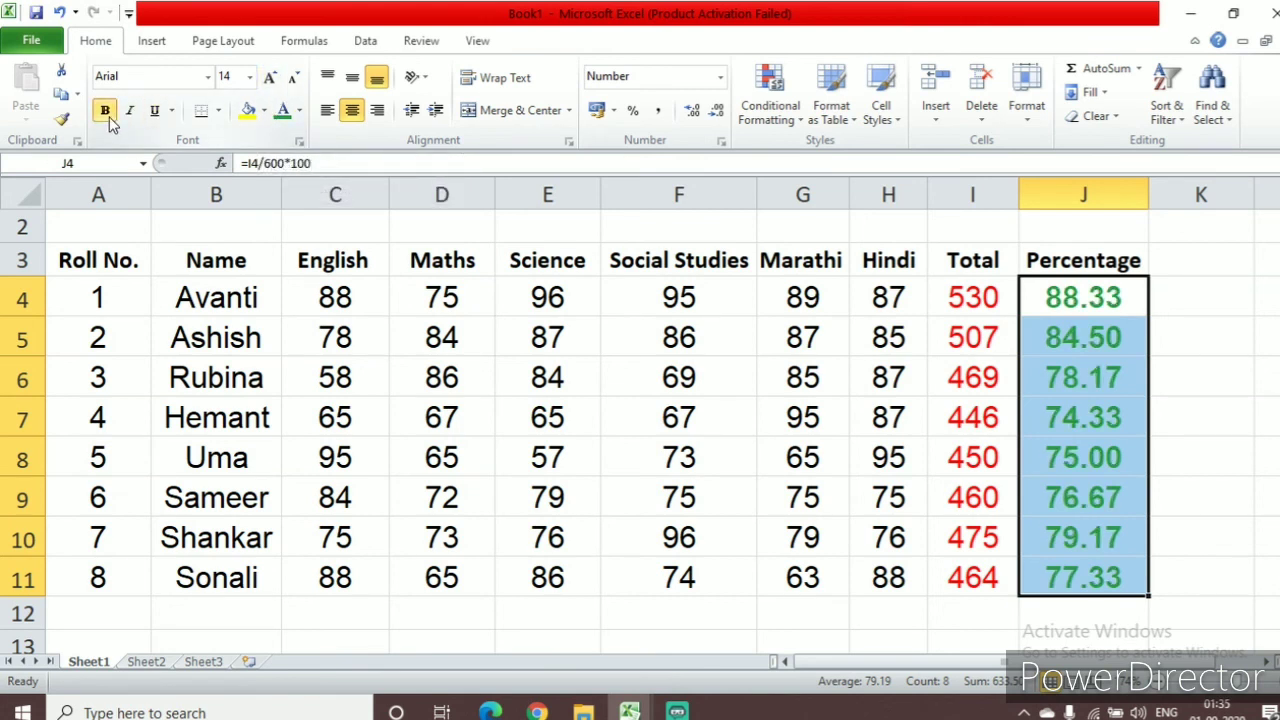
click(948, 634)
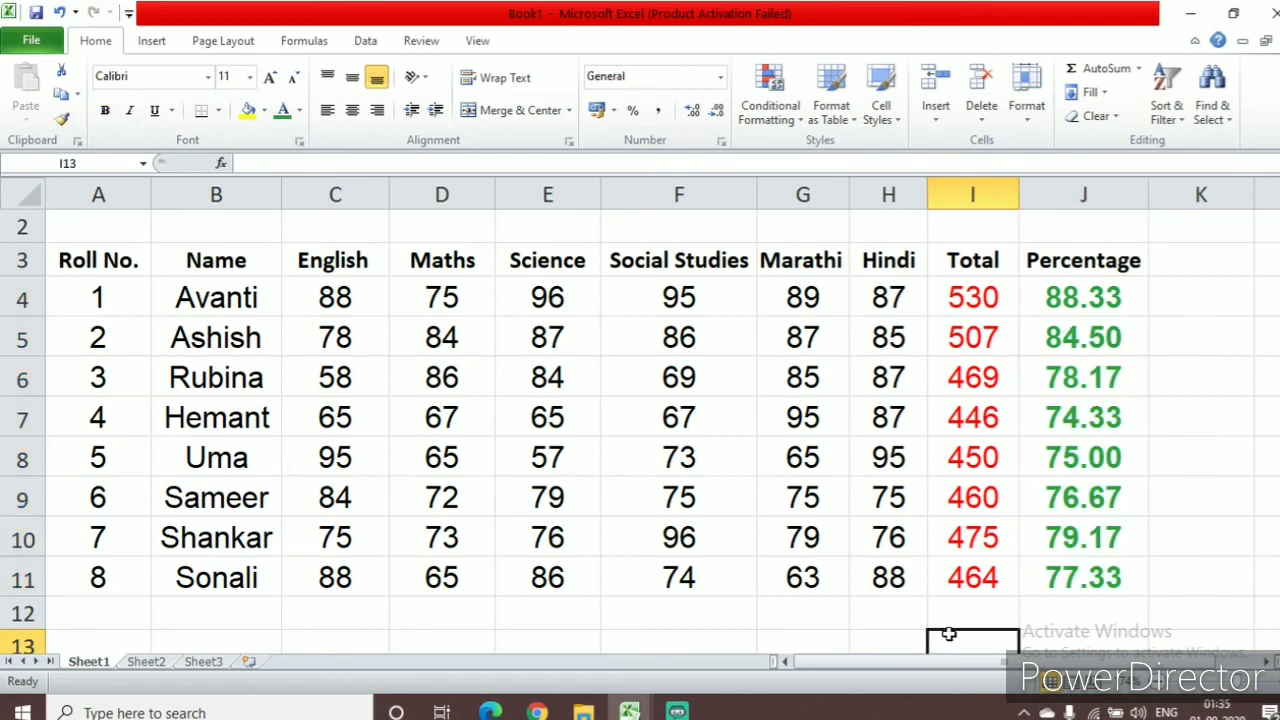
Change the font colour of the percentages in J4:J11 to the darkest olive green theme shade
click(1068, 297)
drag(1068, 297, 1110, 577)
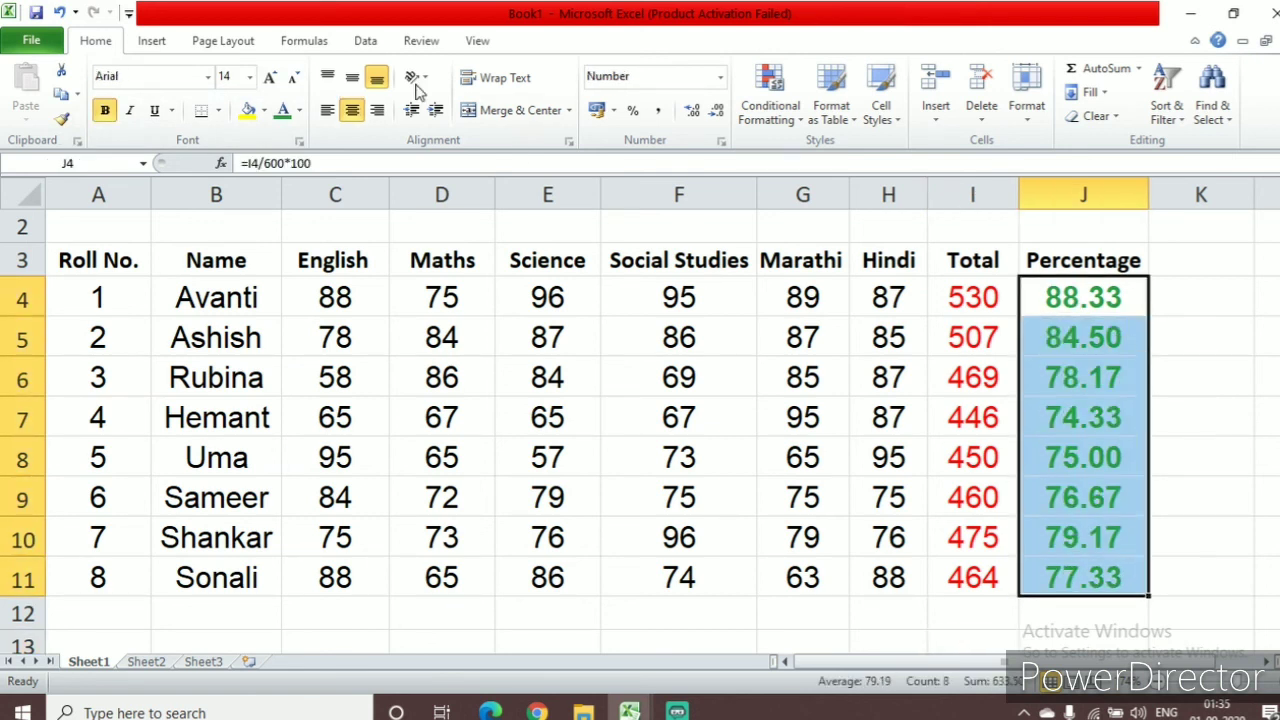
click(298, 110)
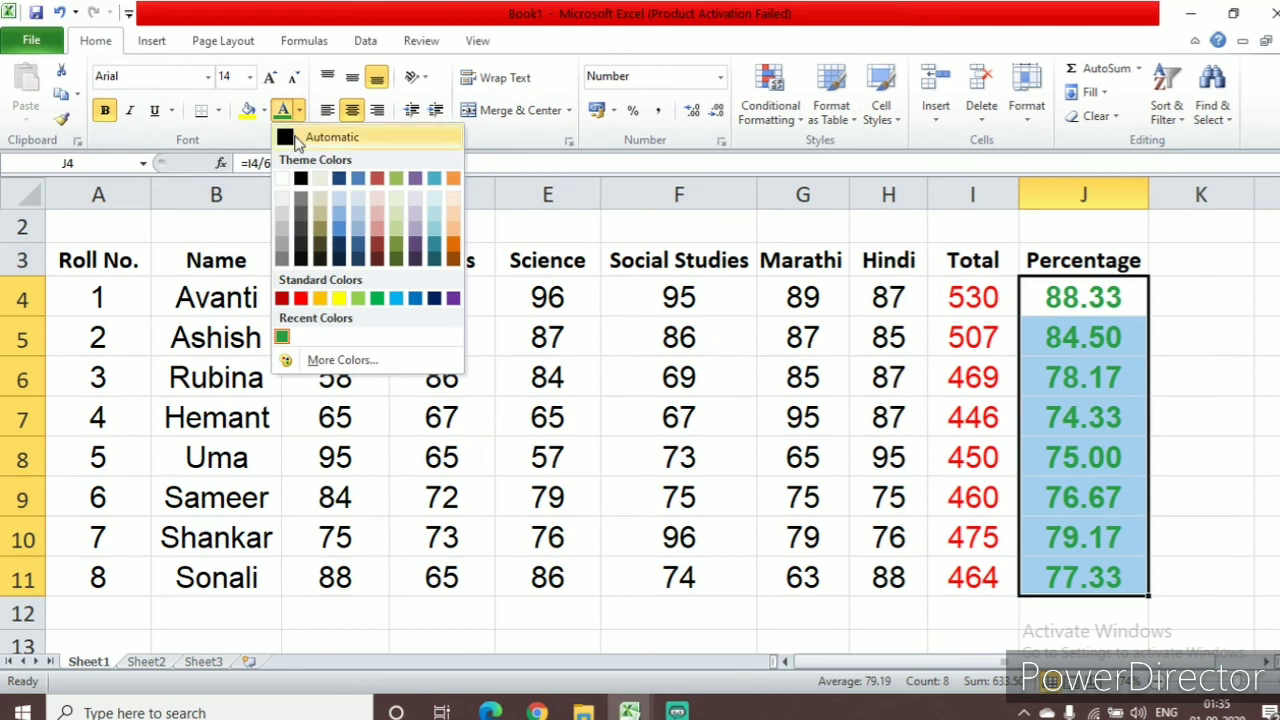
click(398, 261)
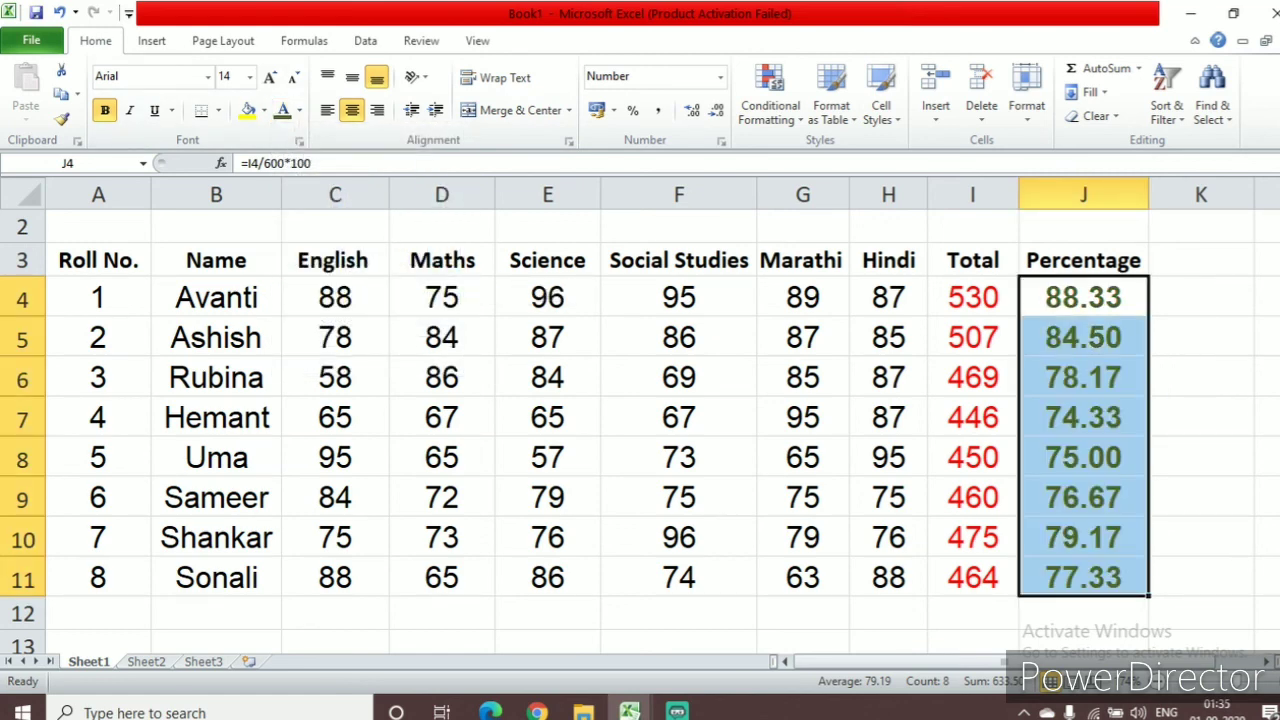
click(1227, 584)
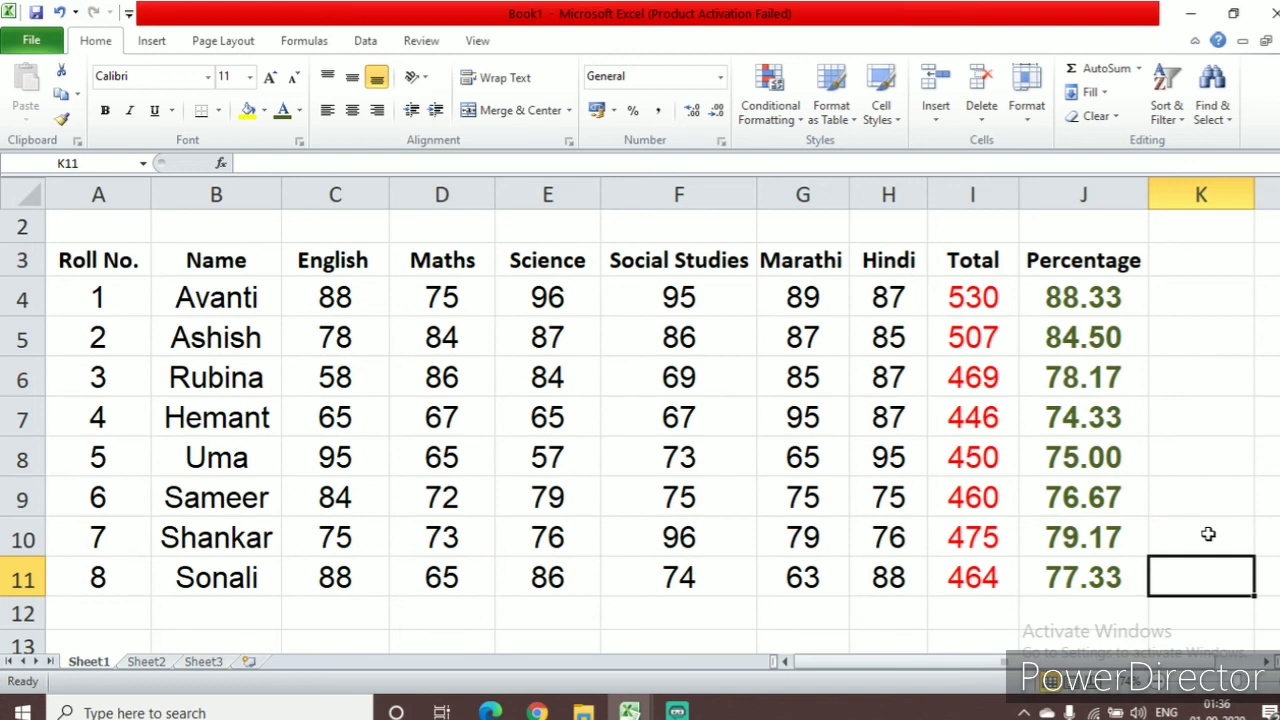
click(1074, 300)
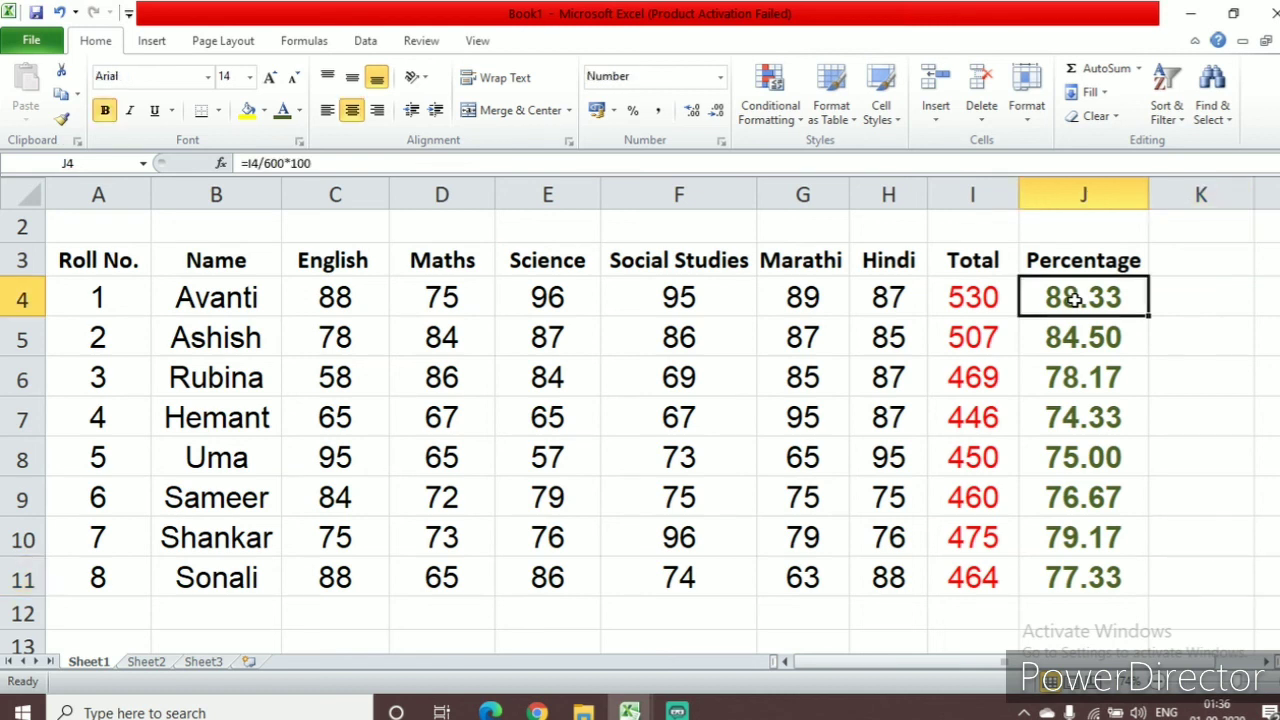